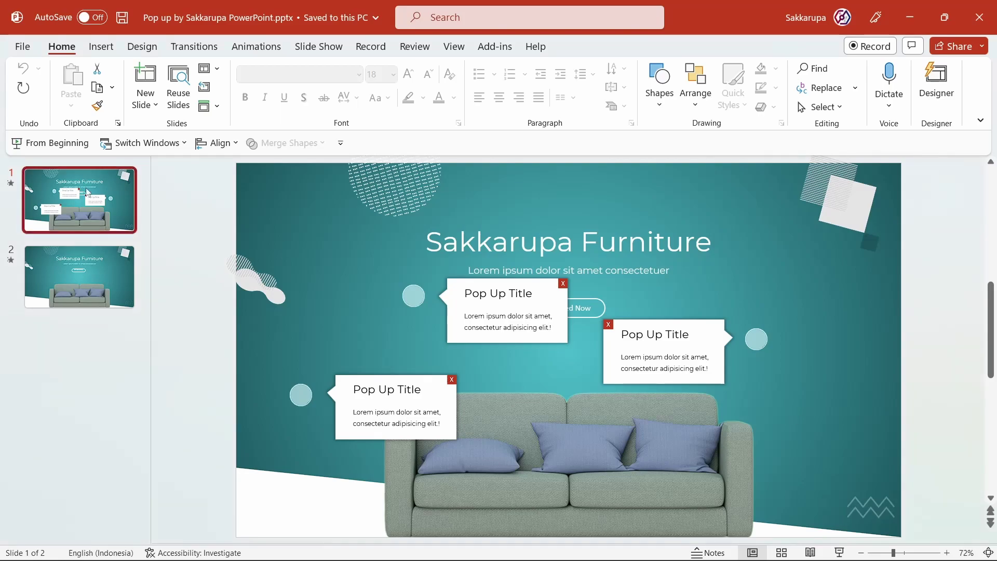
- Run the slideshow and open, then close, the lower-left, upper and right hotspot pop-ups
left_click(42, 145)
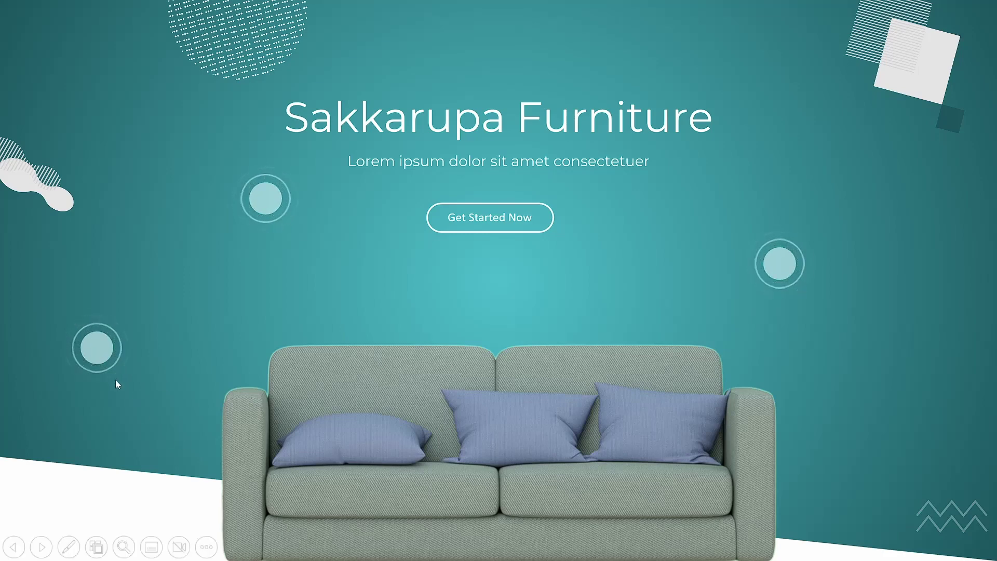
left_click(101, 361)
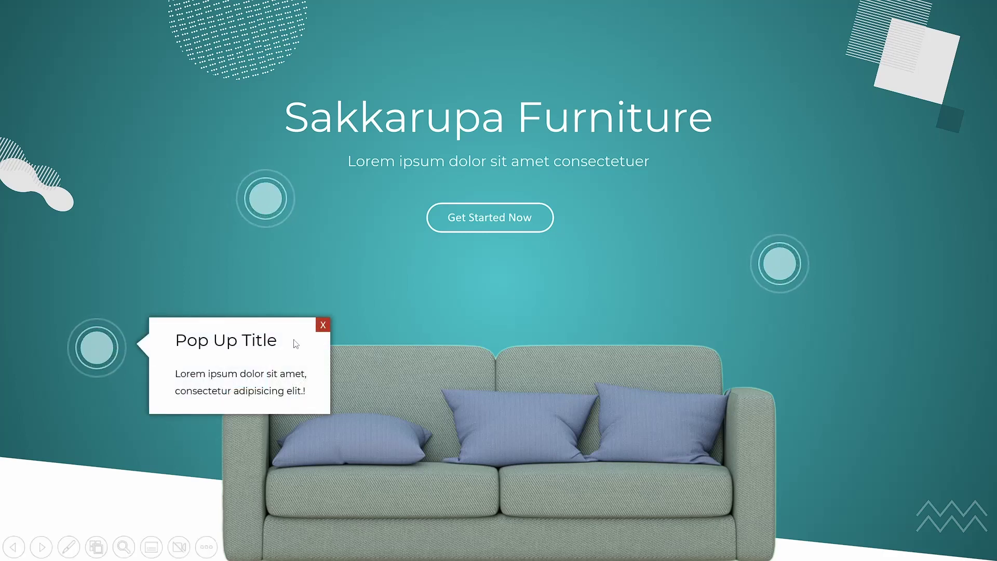
left_click(323, 325)
left_click(272, 201)
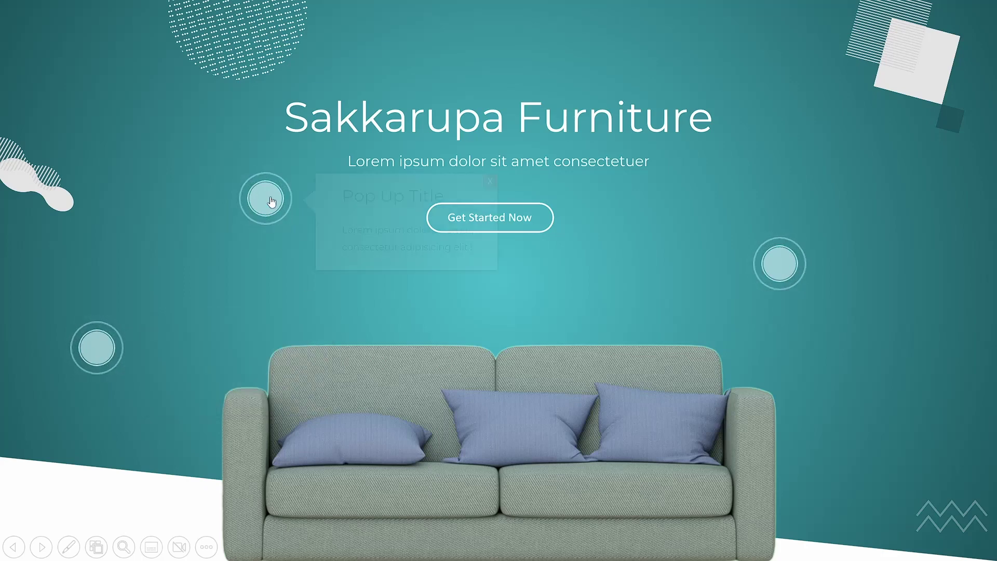
left_click(489, 181)
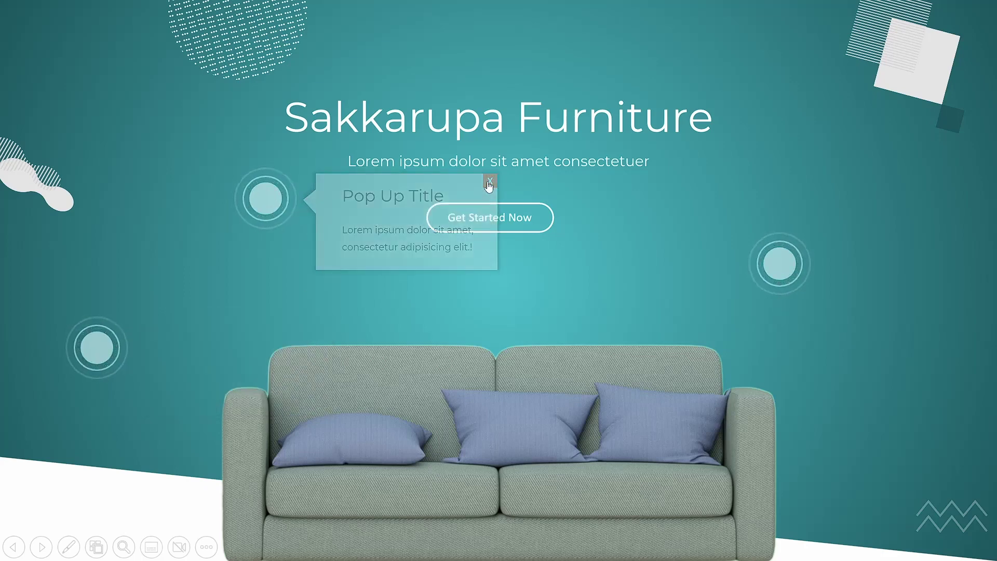
left_click(782, 263)
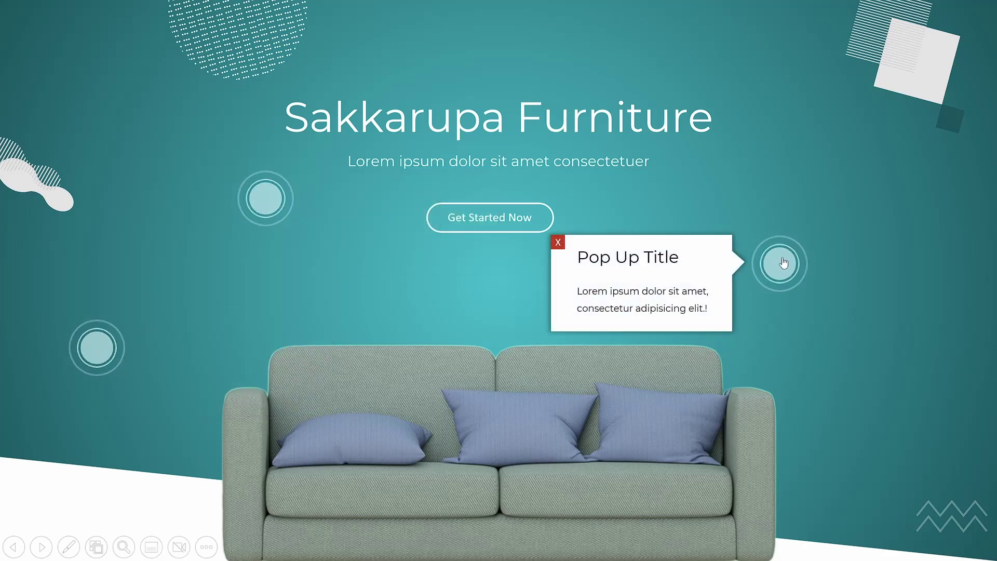
left_click(557, 244)
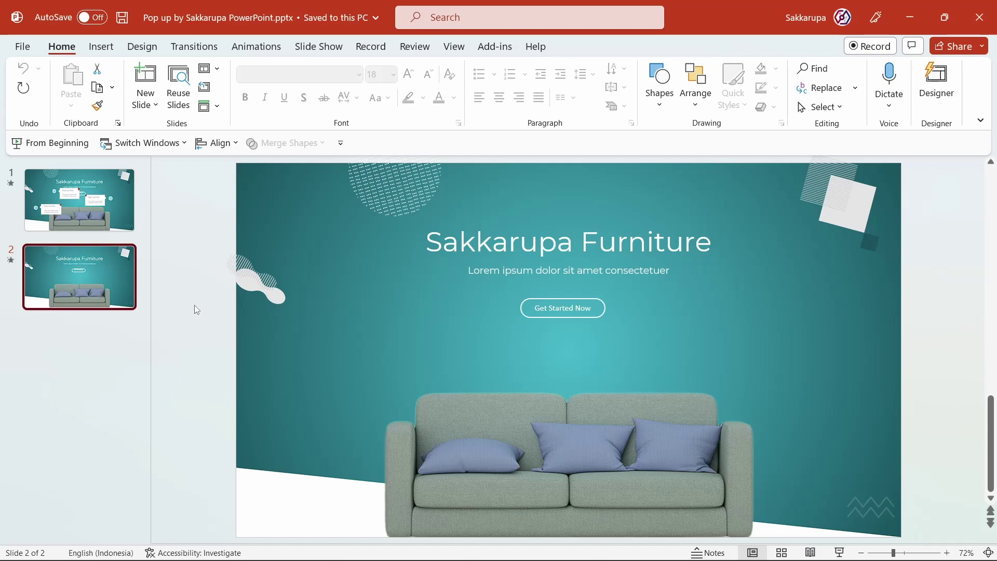
- Draw an oval circle to the left of the sofa and nudge it slightly higher
left_click(666, 109)
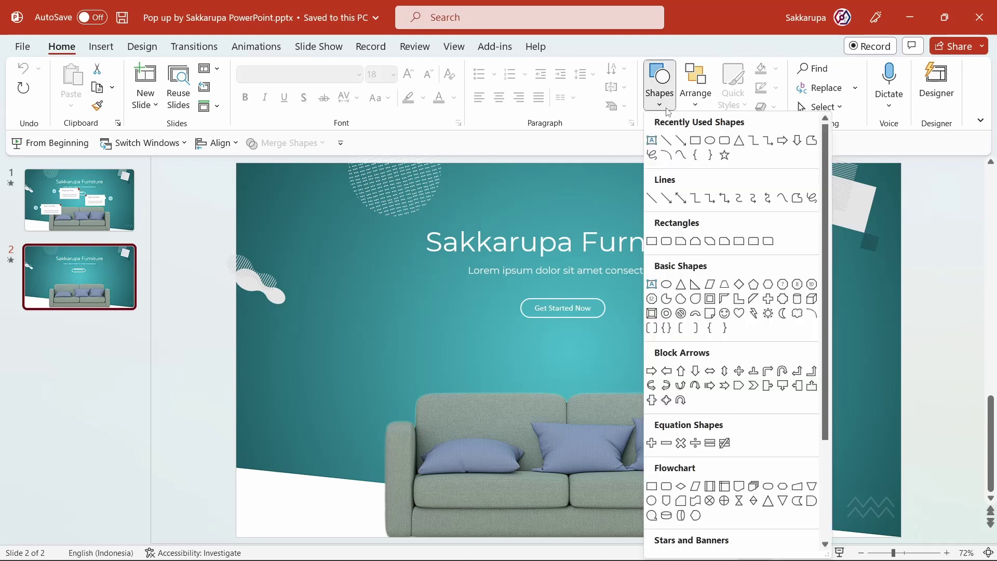
left_click(710, 141)
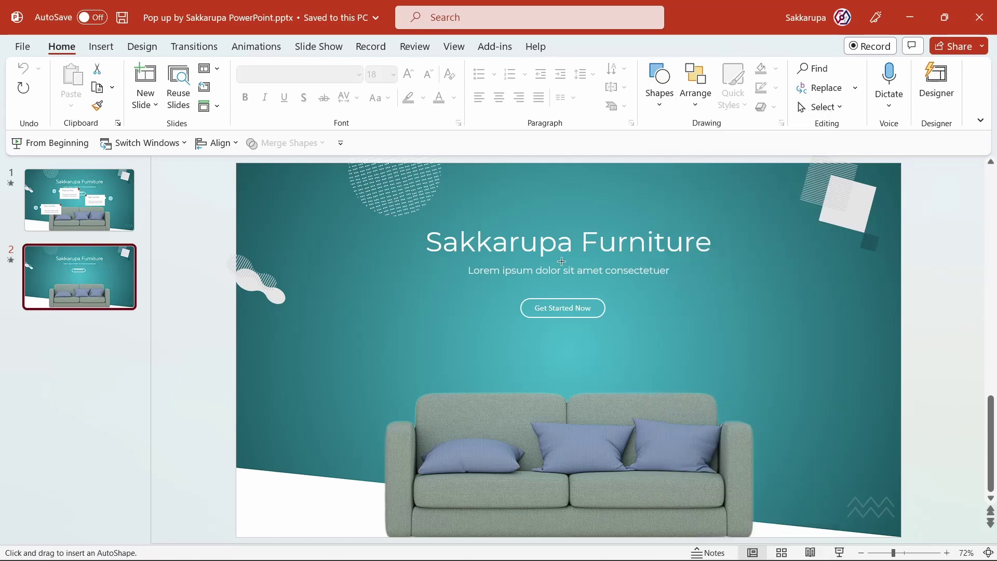
left_click_drag(325, 317, 418, 381)
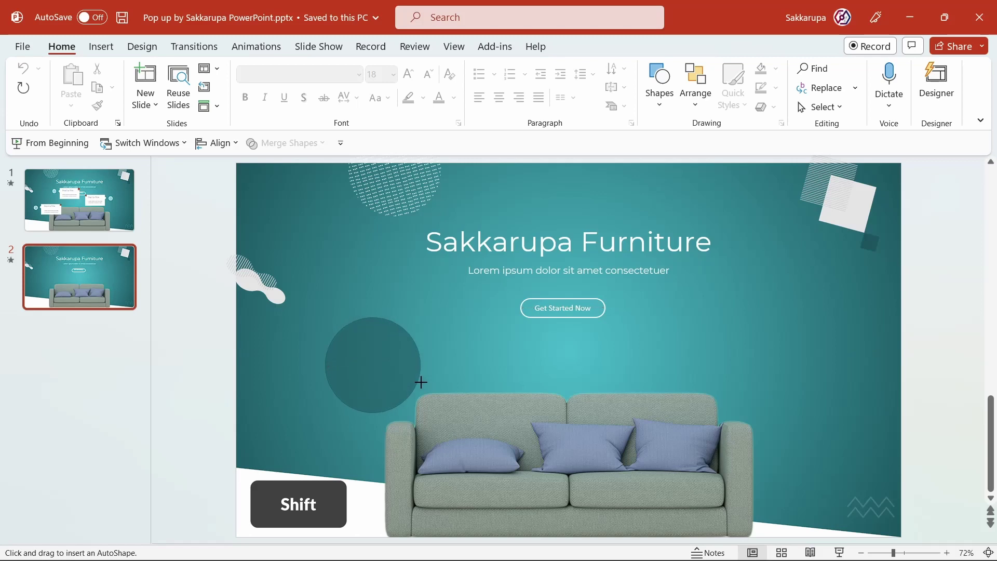
left_click_drag(418, 381, 385, 332)
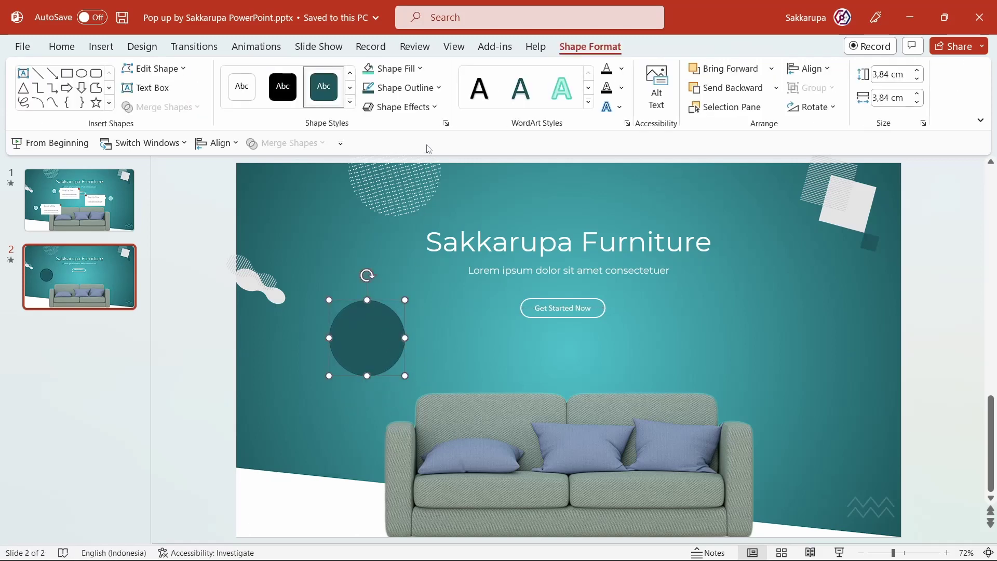
- Give the circle a white fill and no outline
left_click(393, 68)
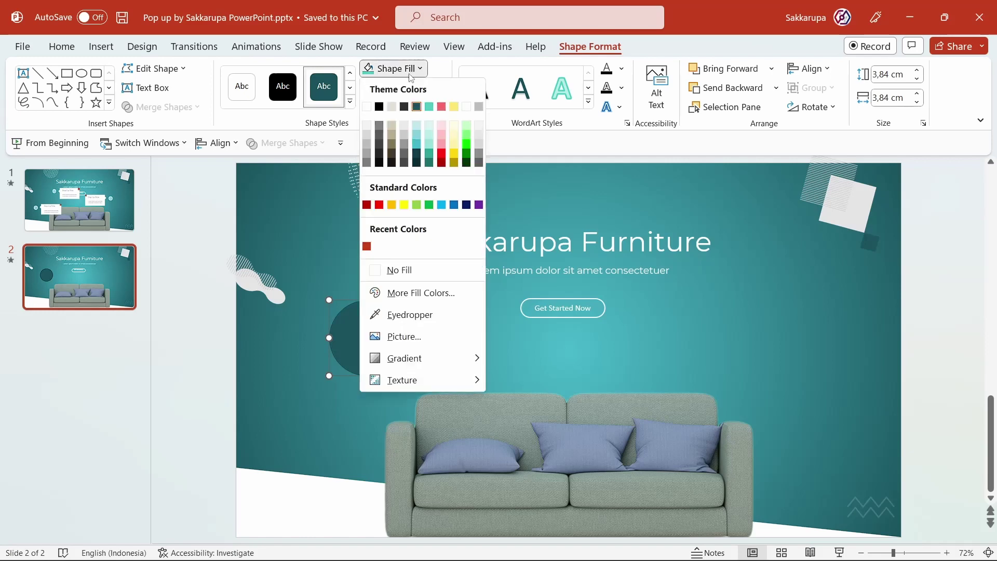
left_click(371, 107)
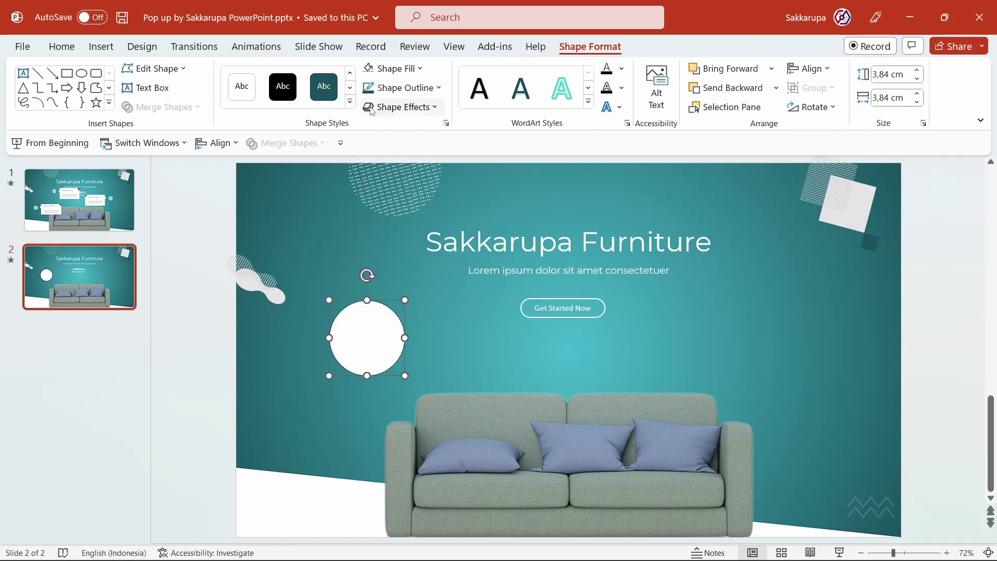
left_click(427, 88)
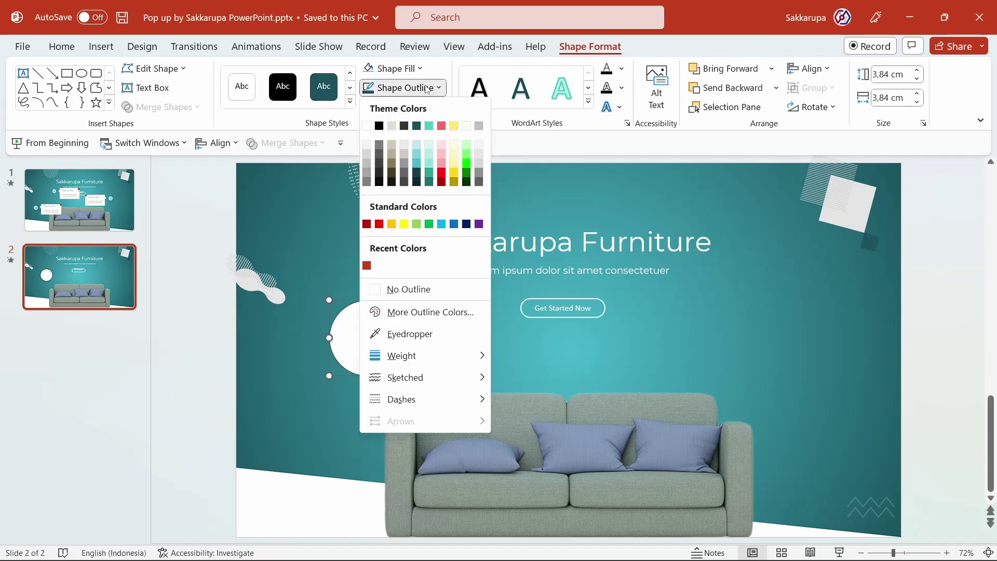
left_click(445, 290)
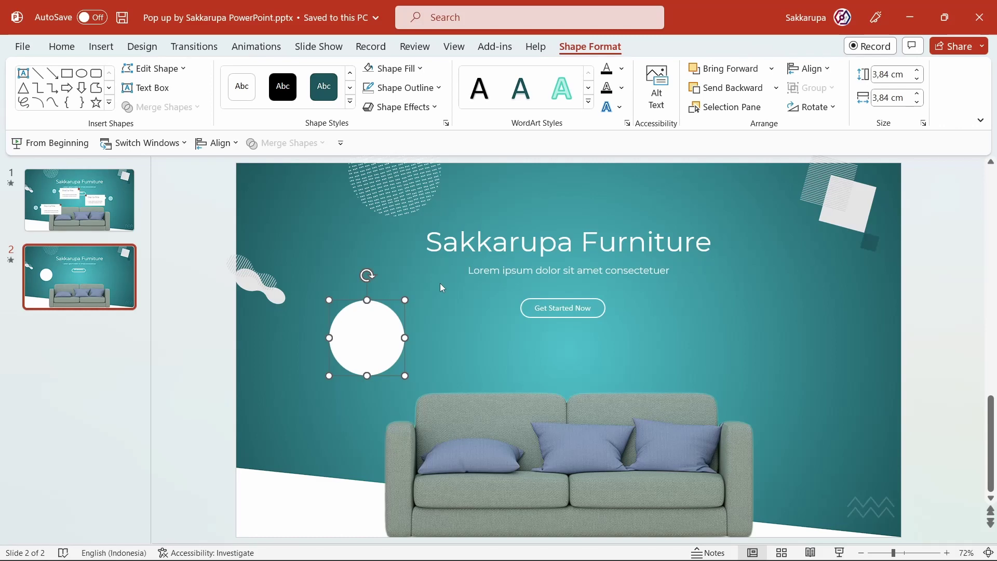
- Open the Selection Pane and duplicate the white circle beside the original
left_click(739, 109)
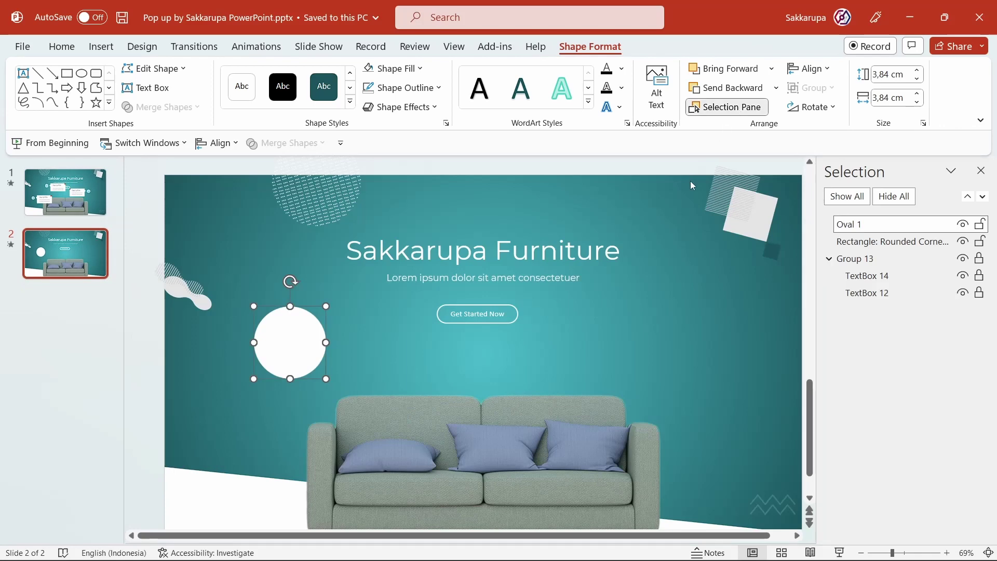
double_click(898, 224)
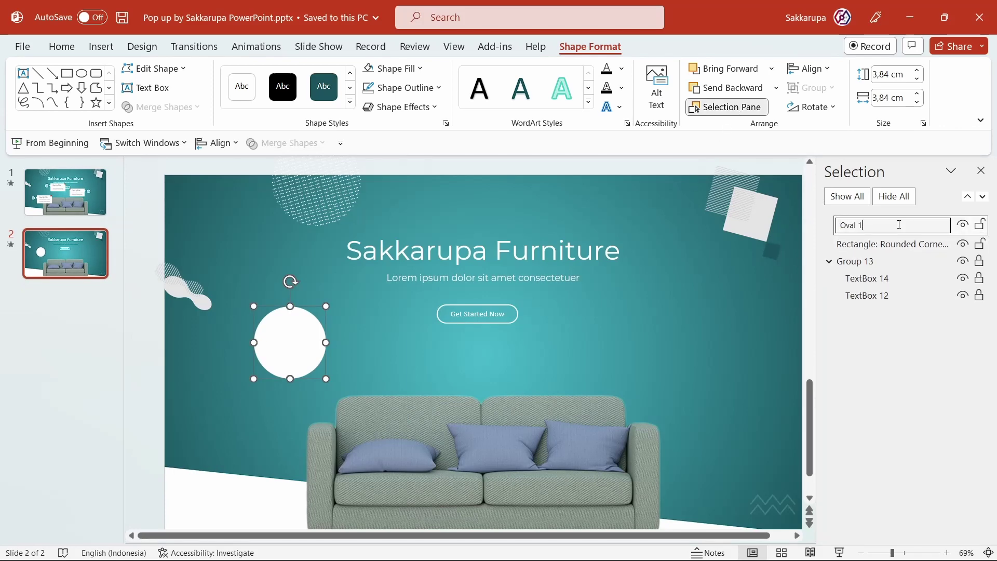
left_click(412, 346)
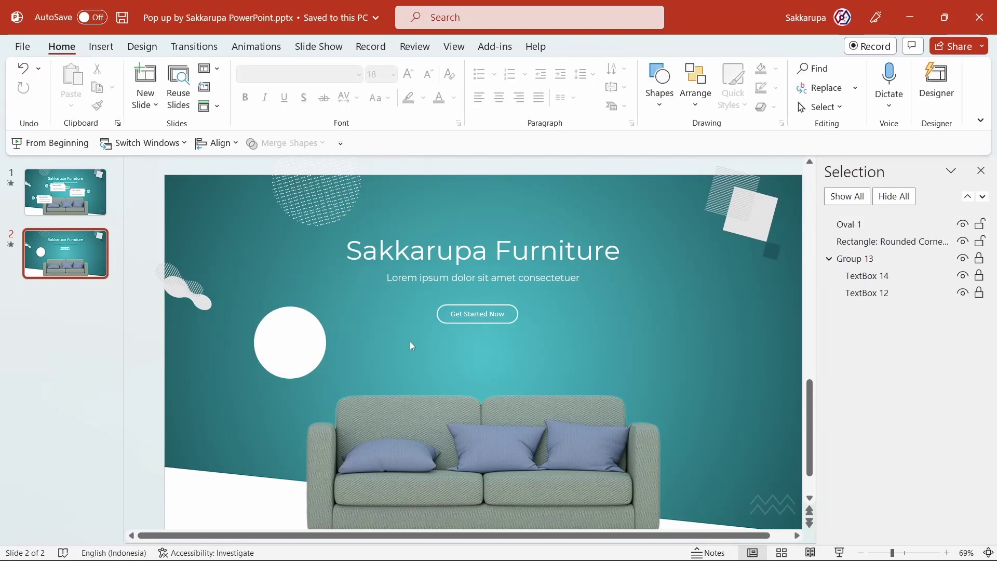
left_click(276, 328)
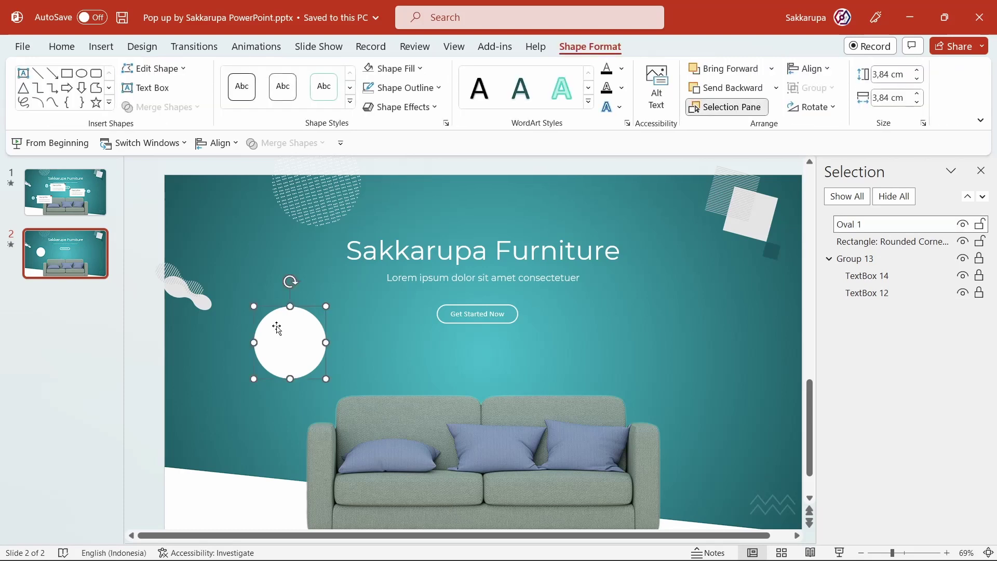
key("ctrl+d")
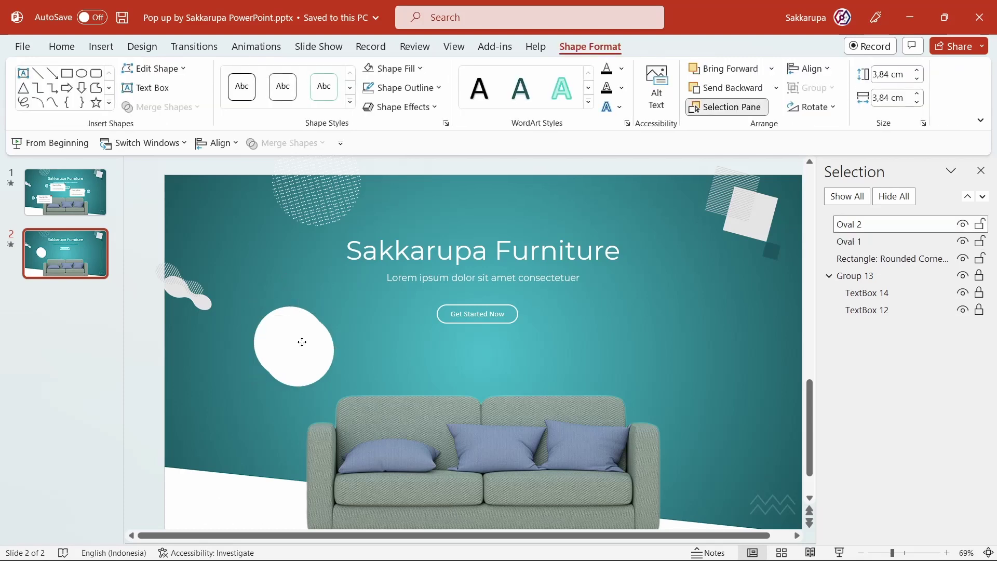
left_click_drag(301, 341, 375, 334)
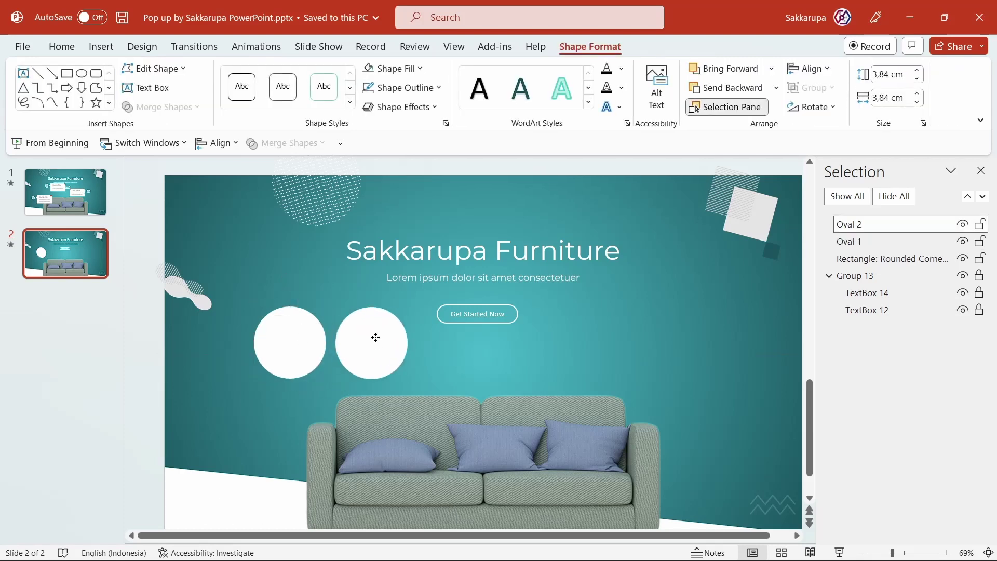
- Make the copy a ring with a white outline and no fill
left_click(406, 98)
left_click(369, 127)
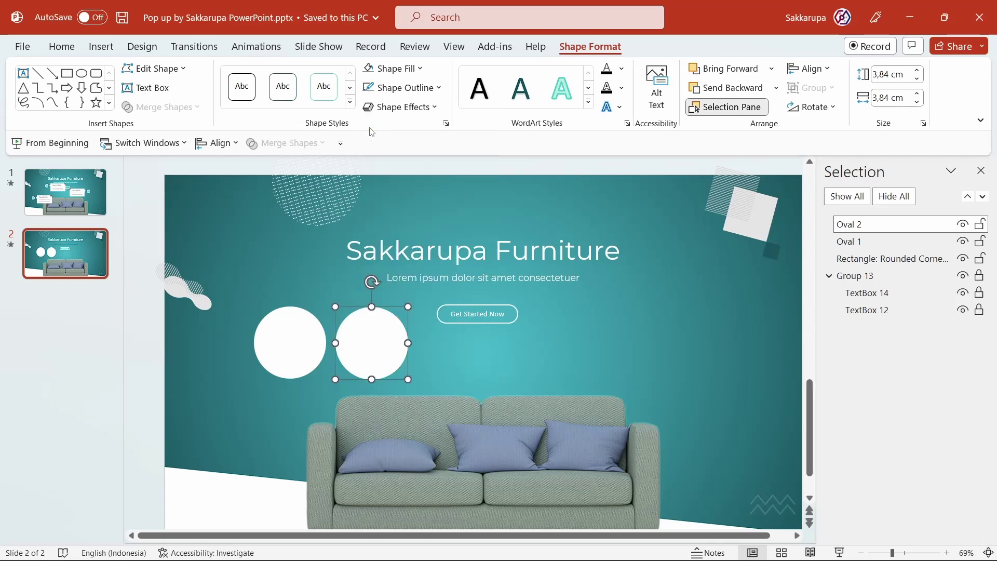
left_click(410, 70)
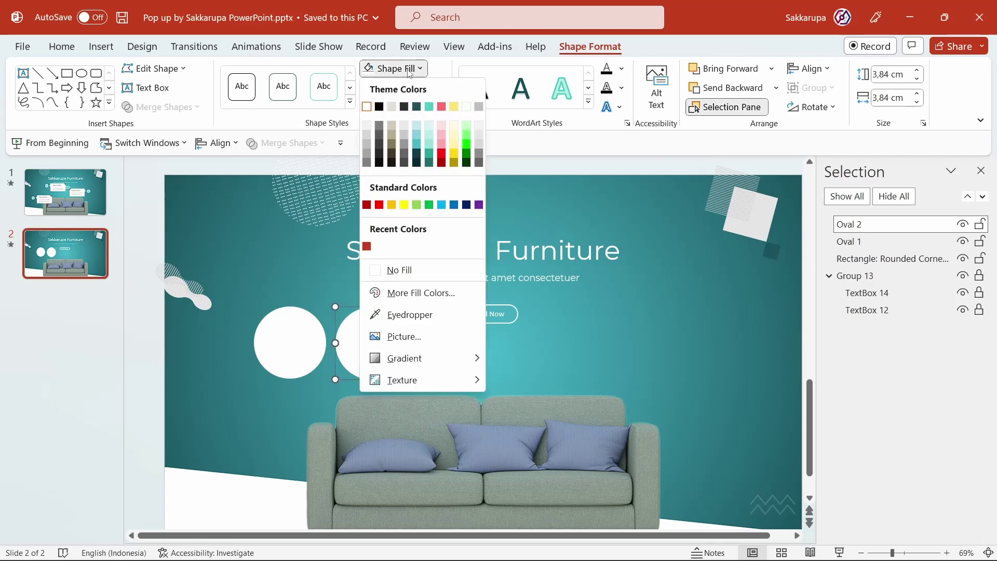
left_click(418, 271)
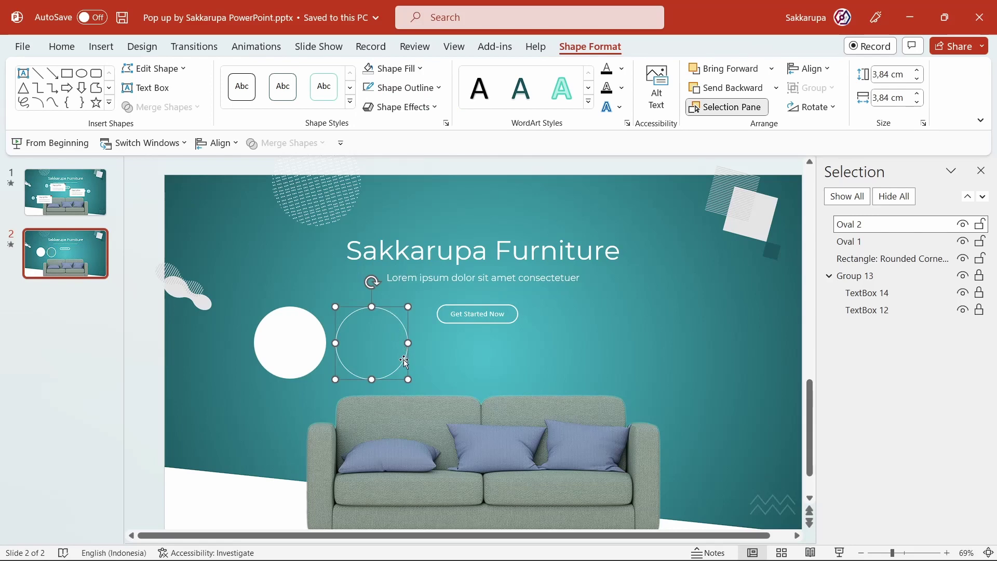
- Stack the ring exactly over the white circle and hide Oval 1
left_click_drag(404, 359, 322, 359)
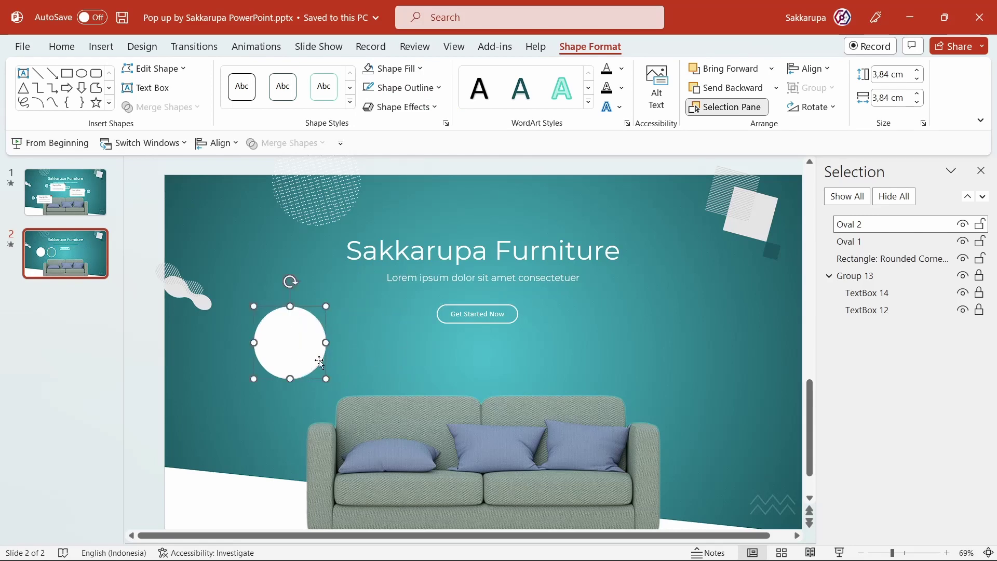
left_click(963, 241)
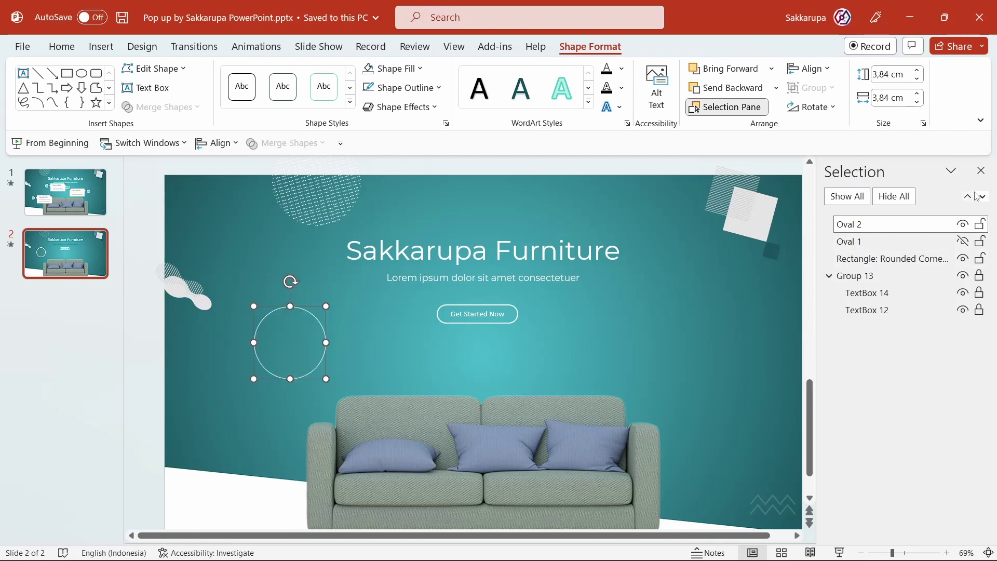
left_click(981, 172)
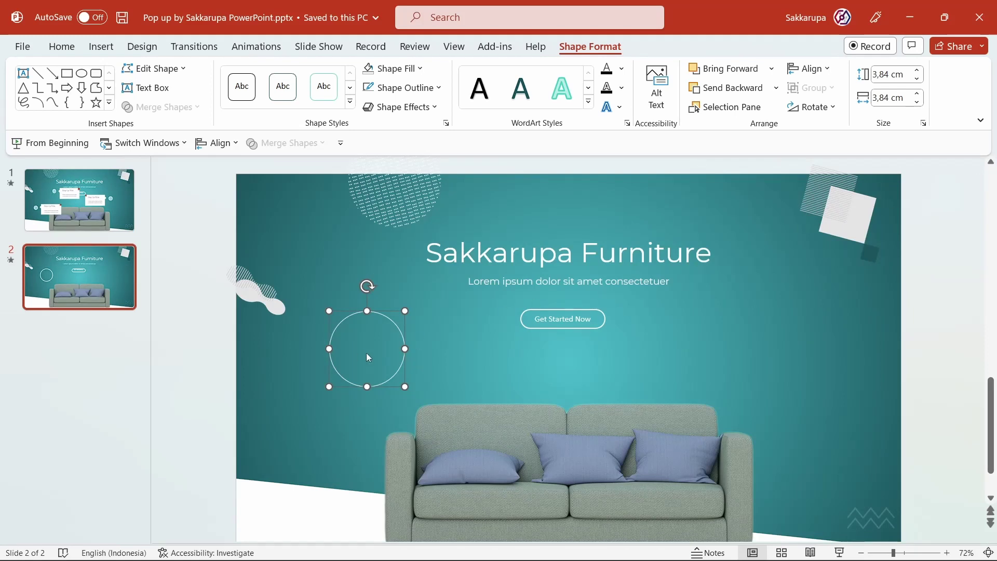
- Apply a Grow/Shrink emphasis to the ring and raise its duration to 2.5 seconds
left_click(248, 46)
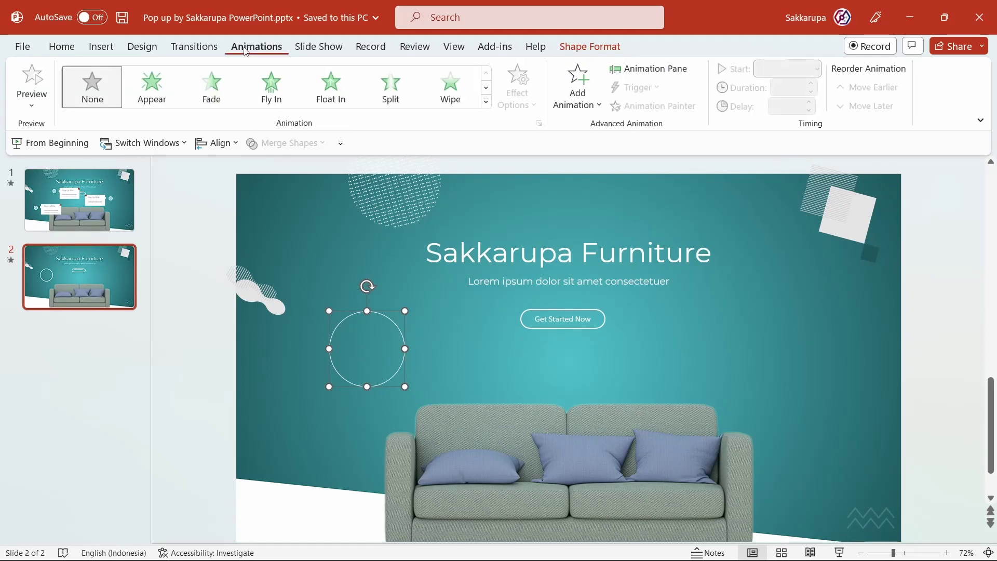
left_click(488, 102)
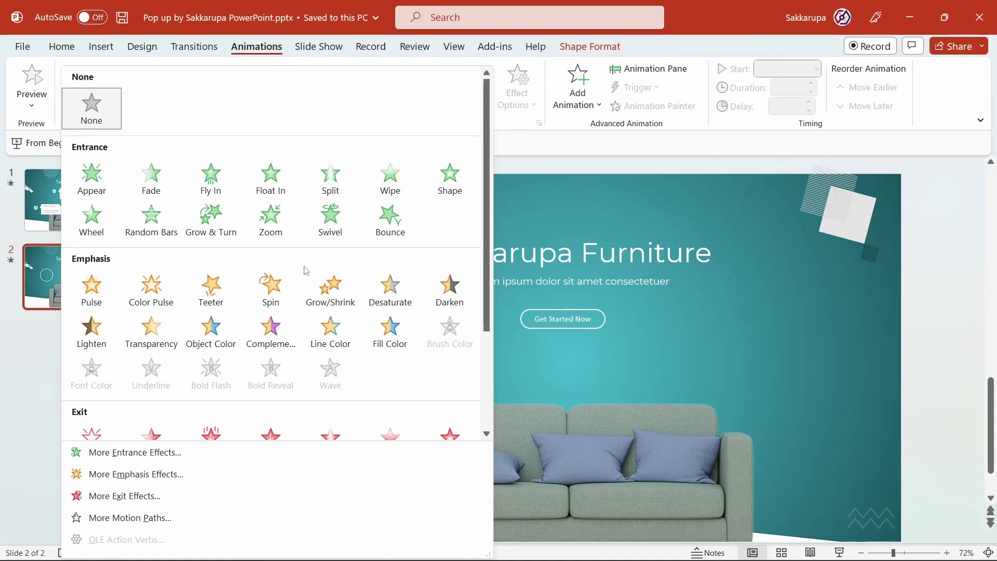
left_click(341, 296)
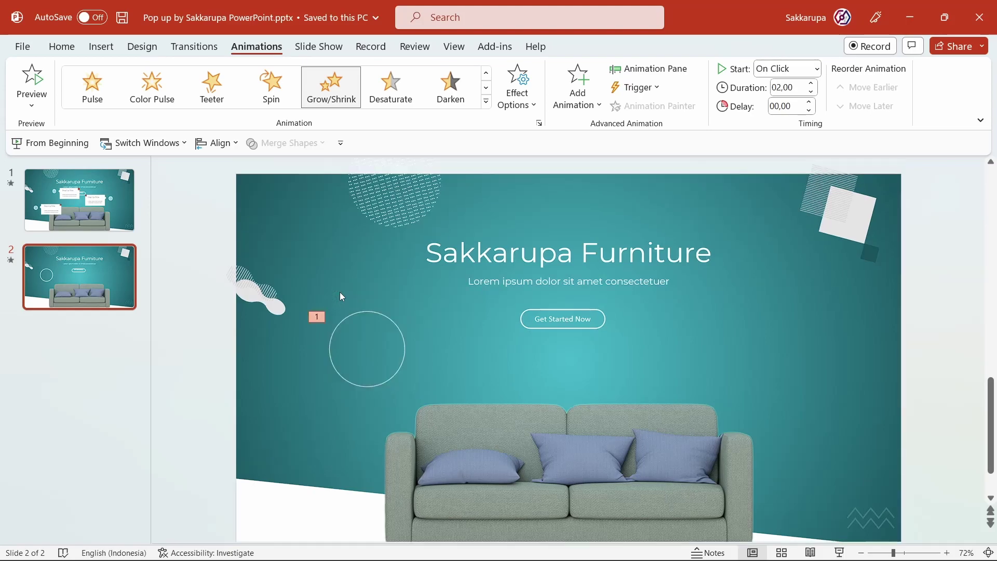
left_click(649, 69)
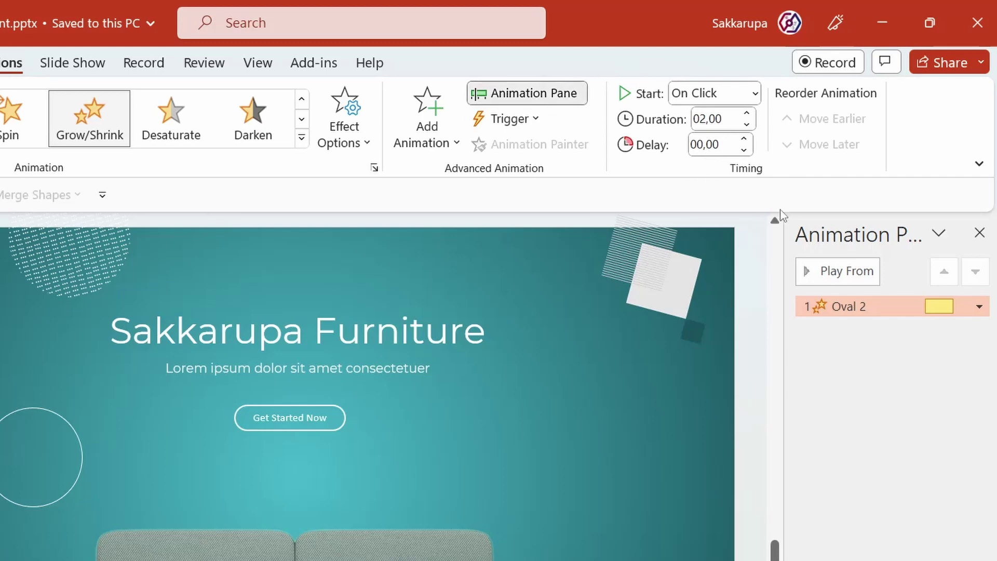
left_click(747, 114)
left_click(748, 113)
- Set the ring's Grow/Shrink to 200% size, repeating until the end of the slide
double_click(912, 303)
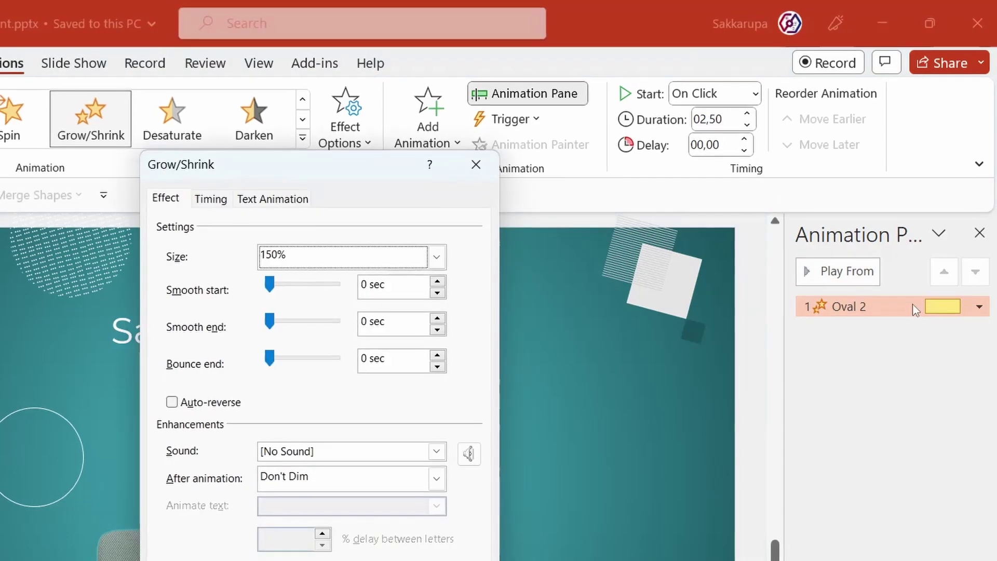
left_click(332, 263)
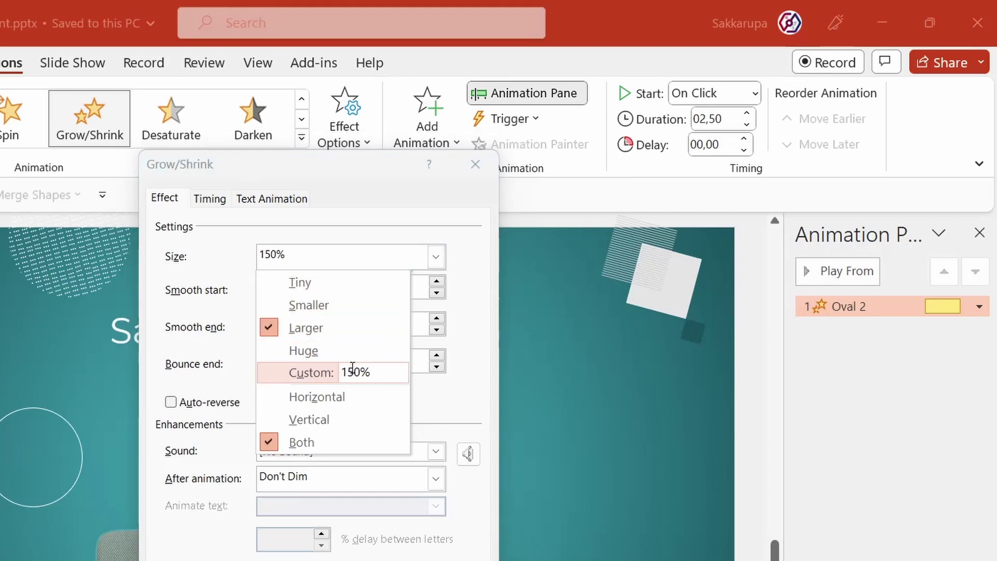
left_click_drag(352, 372, 341, 372)
type("20")
key("Return")
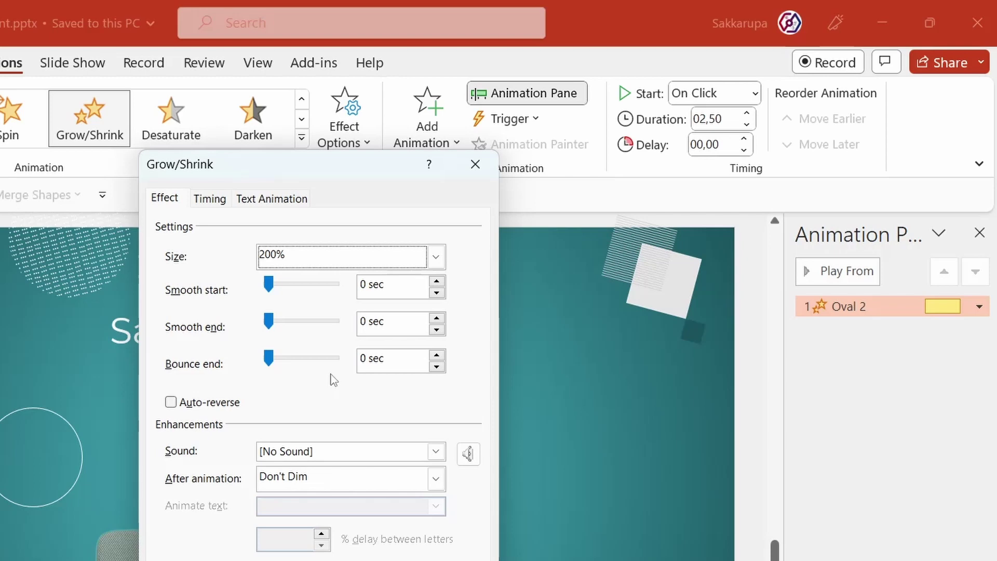
left_click(216, 202)
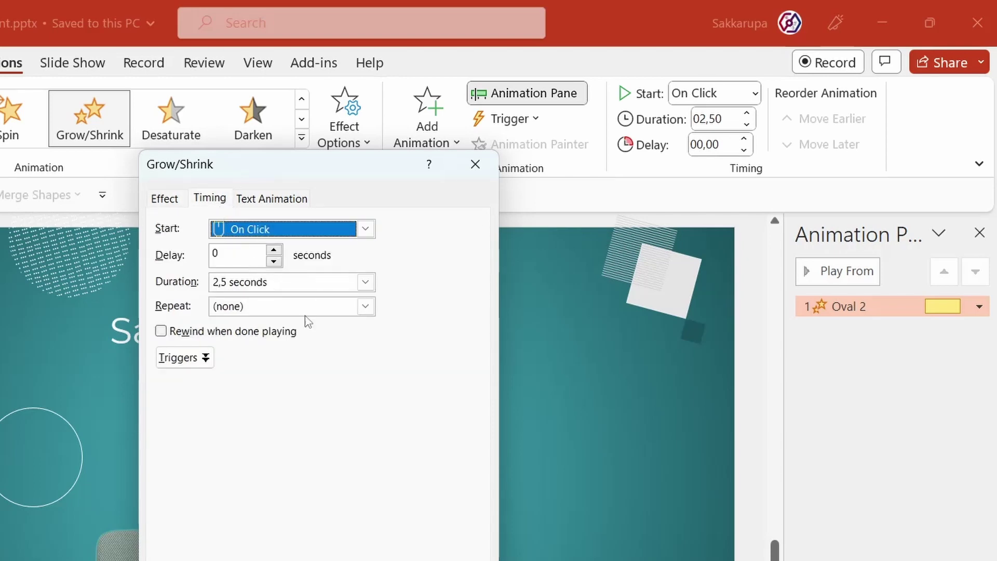
left_click(365, 306)
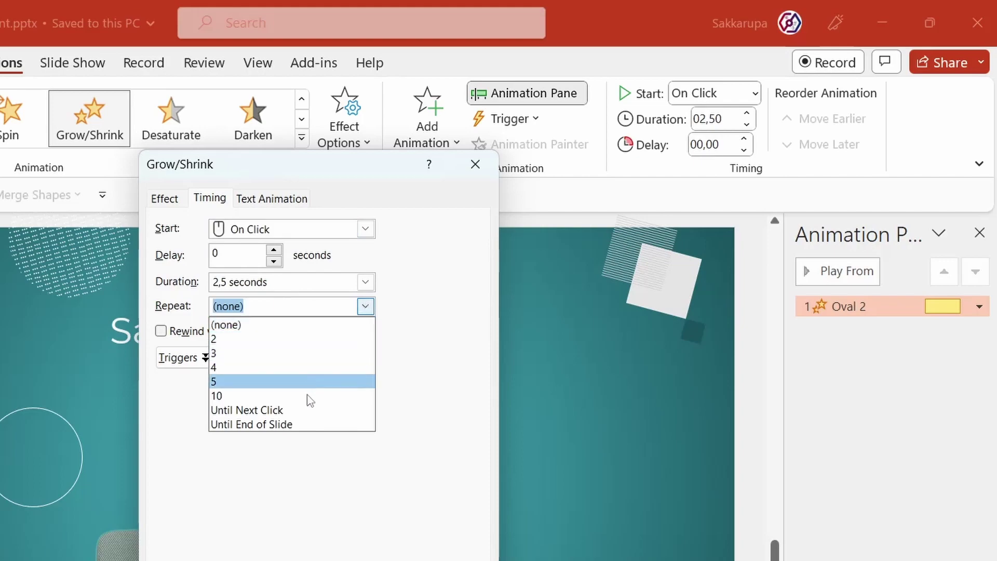
left_click(322, 429)
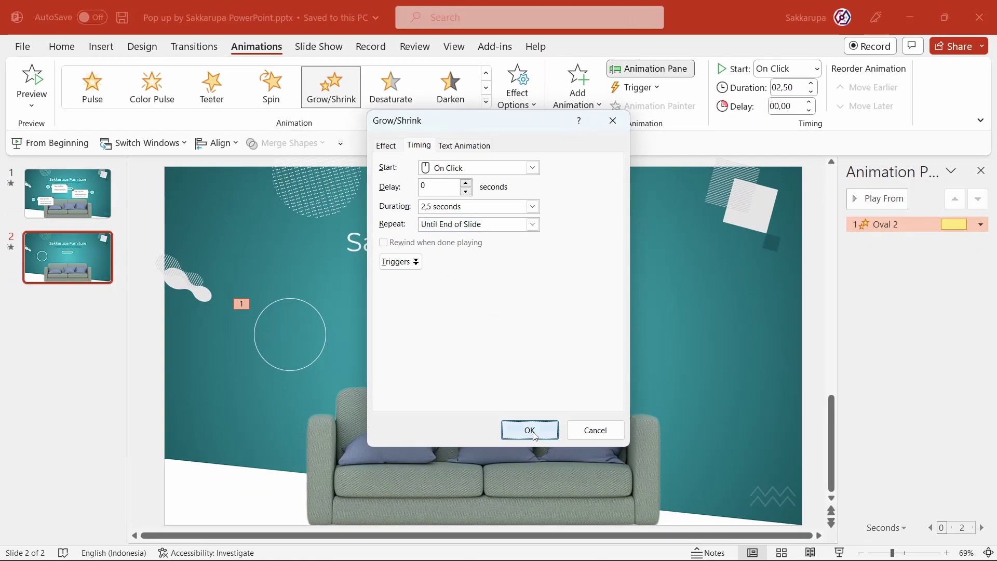
left_click(529, 430)
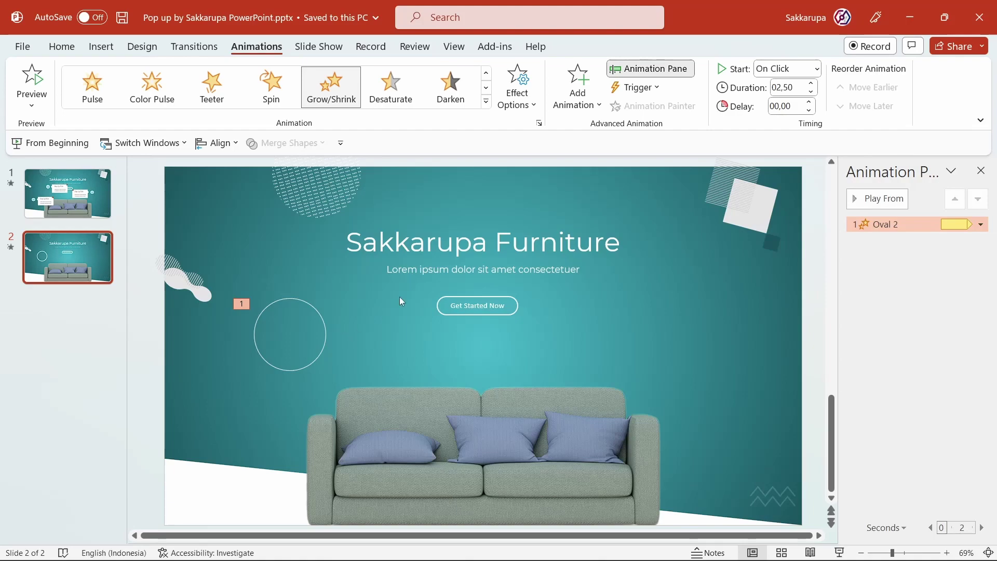
- Add a Fade exit to the ring and raise its duration to 2.5 seconds
left_click(586, 107)
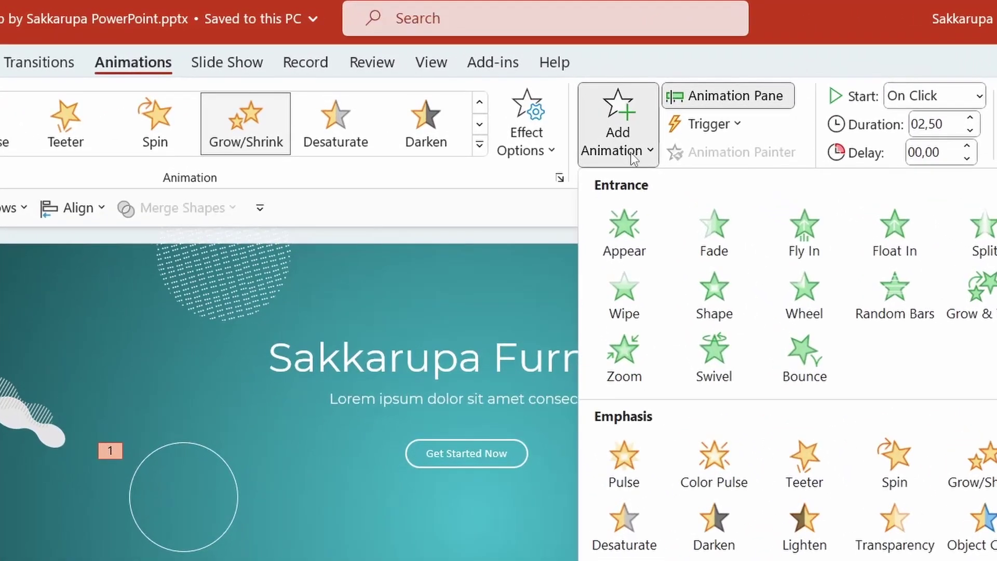
scroll(768, 425, "down", 5)
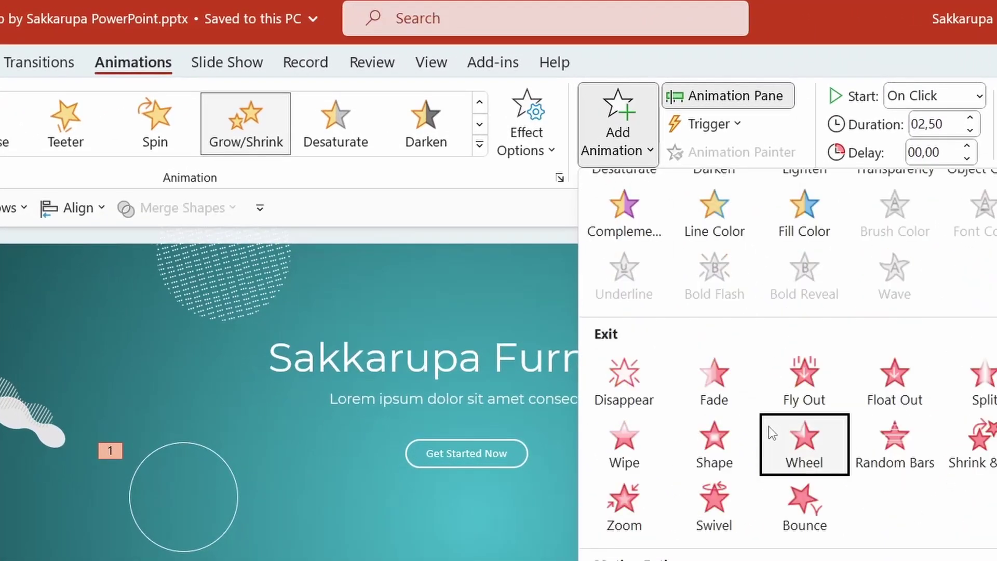
left_click(725, 399)
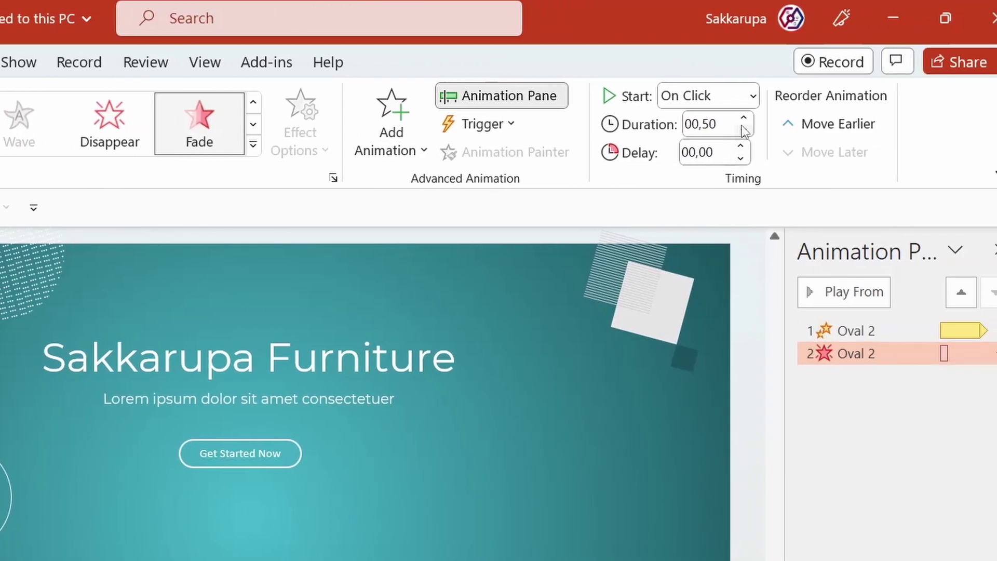
left_click(744, 118)
left_click(743, 118)
left_click(743, 118)
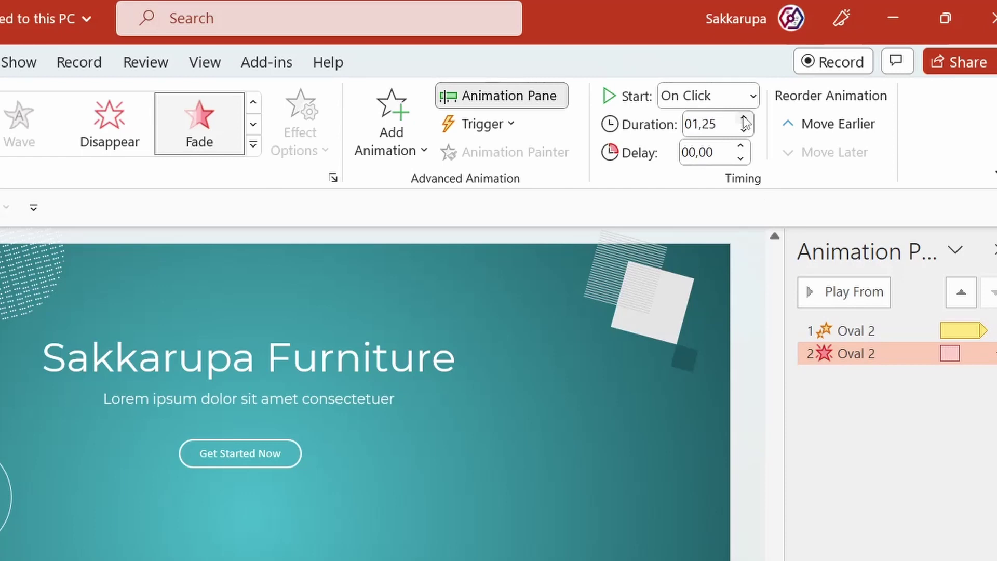
left_click(743, 117)
left_click(743, 118)
left_click(744, 118)
left_click(744, 118)
left_click(743, 118)
- Start the Fade exit With Previous and repeat it until the end of the slide
left_click(749, 96)
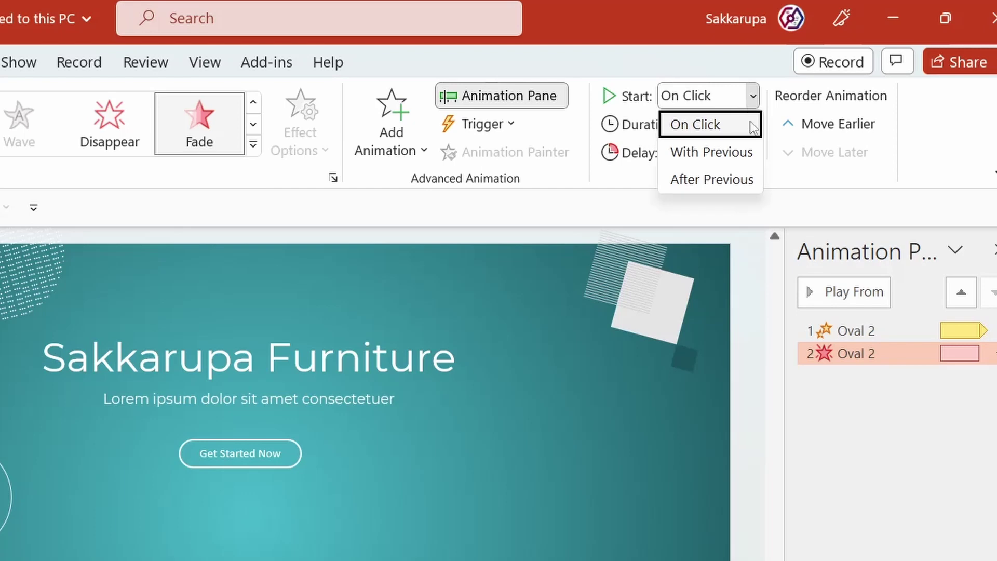
left_click(741, 155)
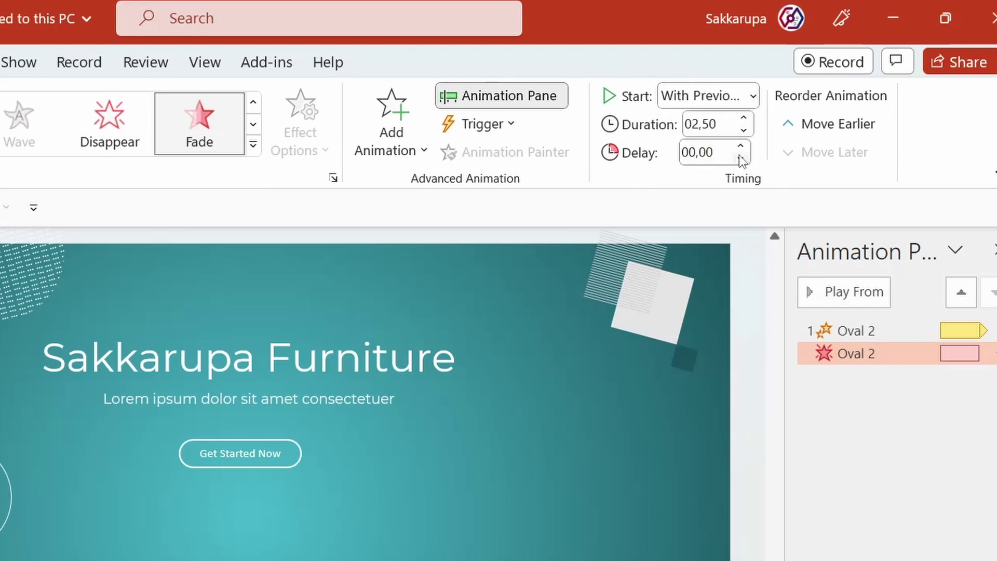
mouse_move(896, 354)
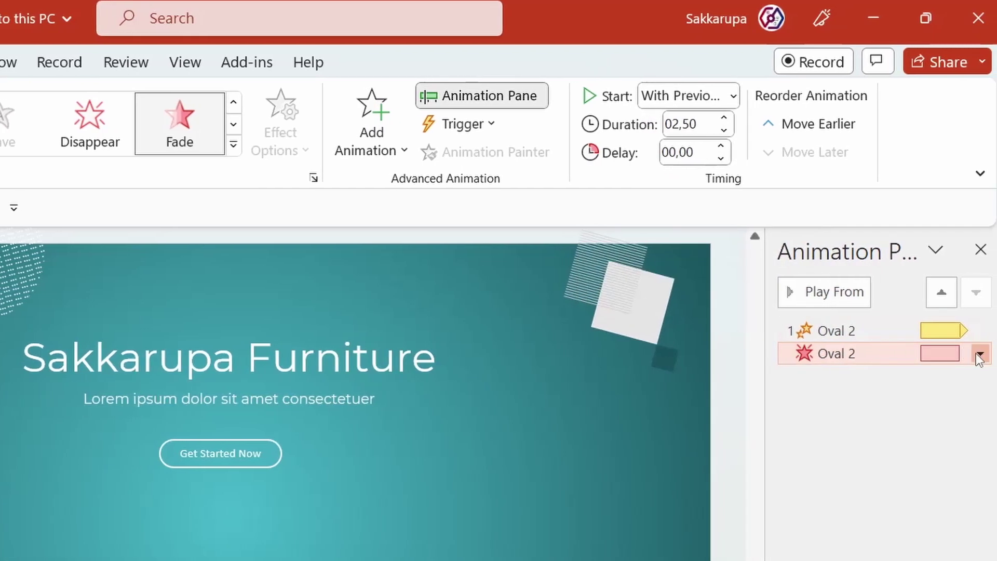
left_click(979, 355)
left_click(927, 453)
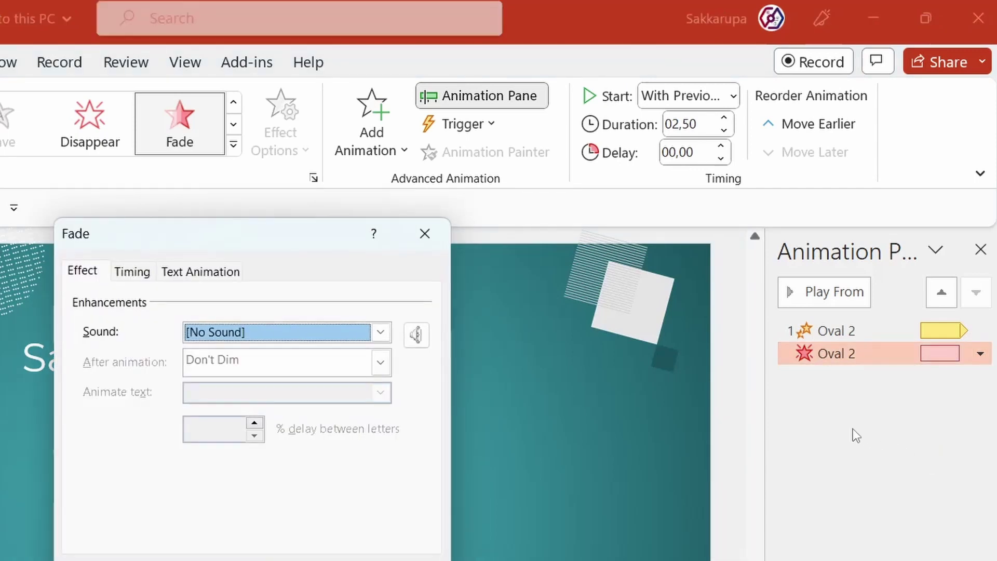
left_click(147, 275)
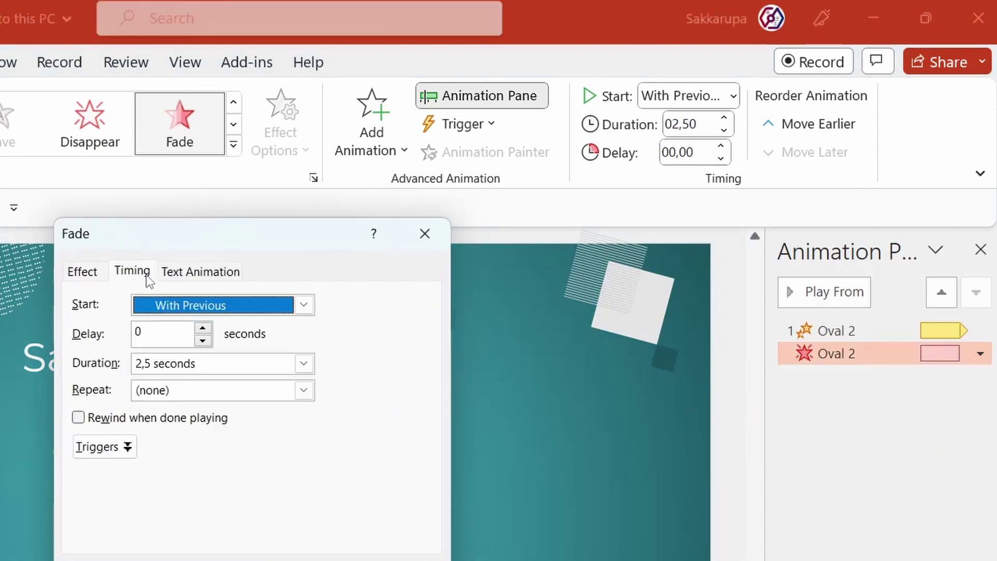
left_click(304, 390)
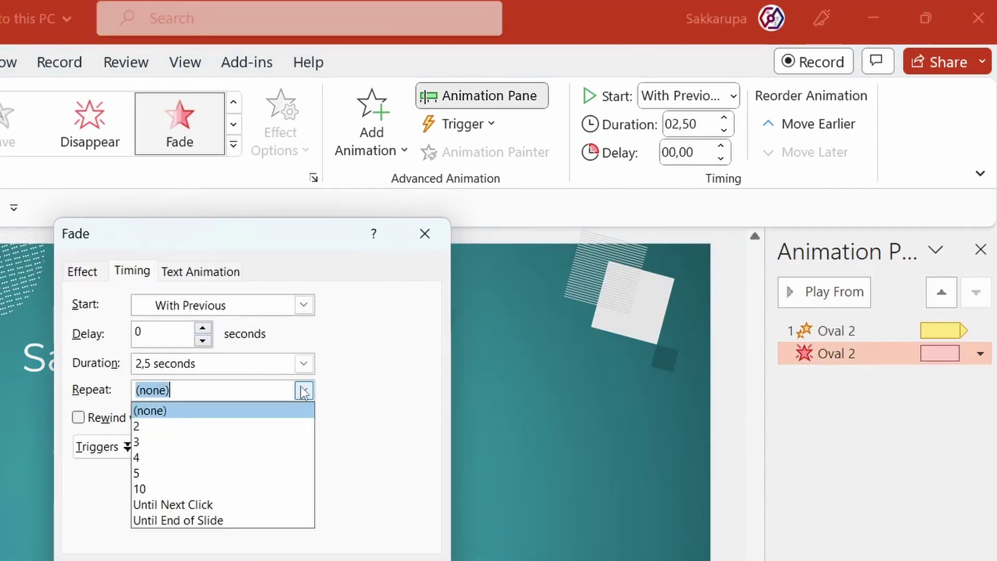
left_click(260, 519)
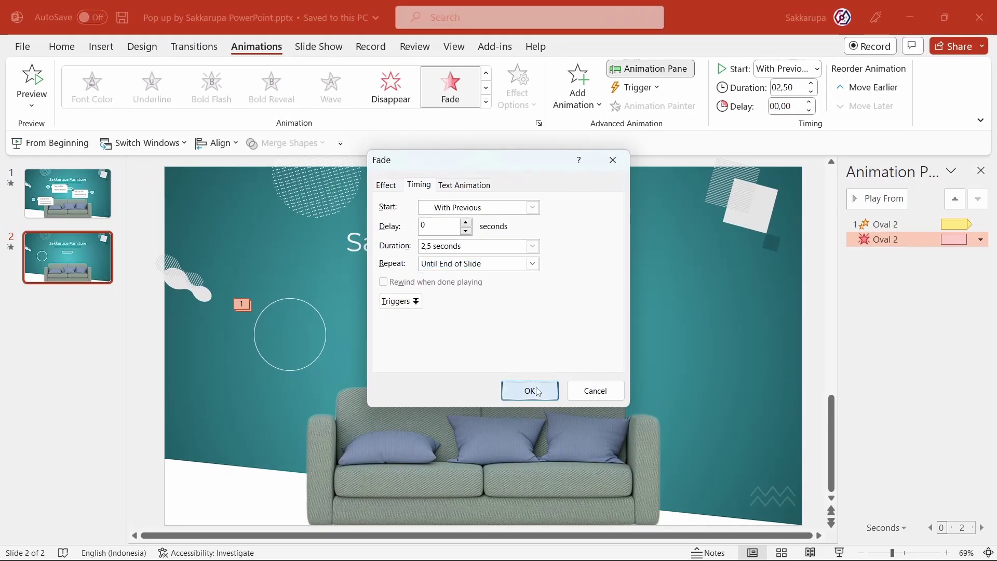
left_click(395, 502)
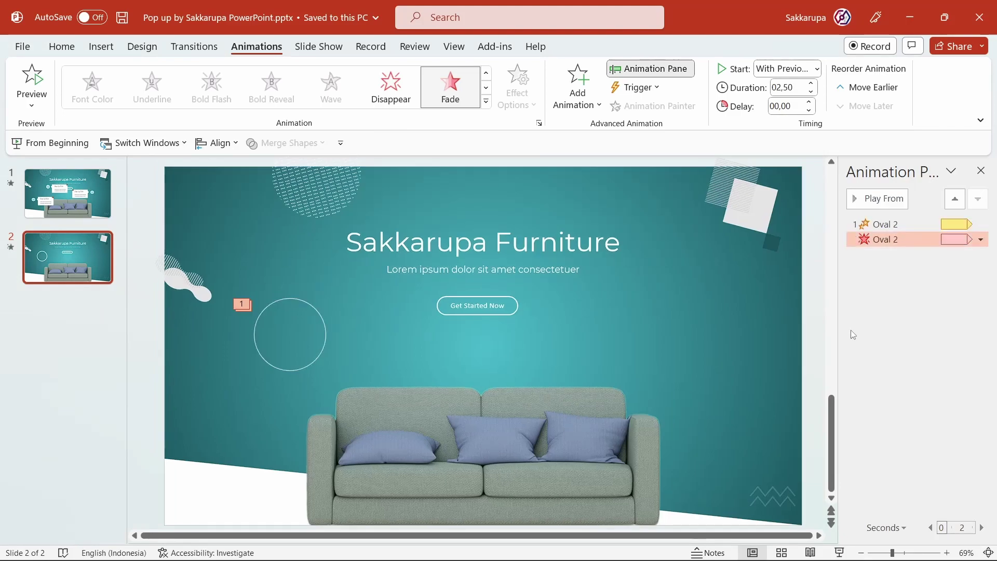
- Preview the slide show, then select the ring's Grow/Shrink animation in the pane
left_click(839, 553)
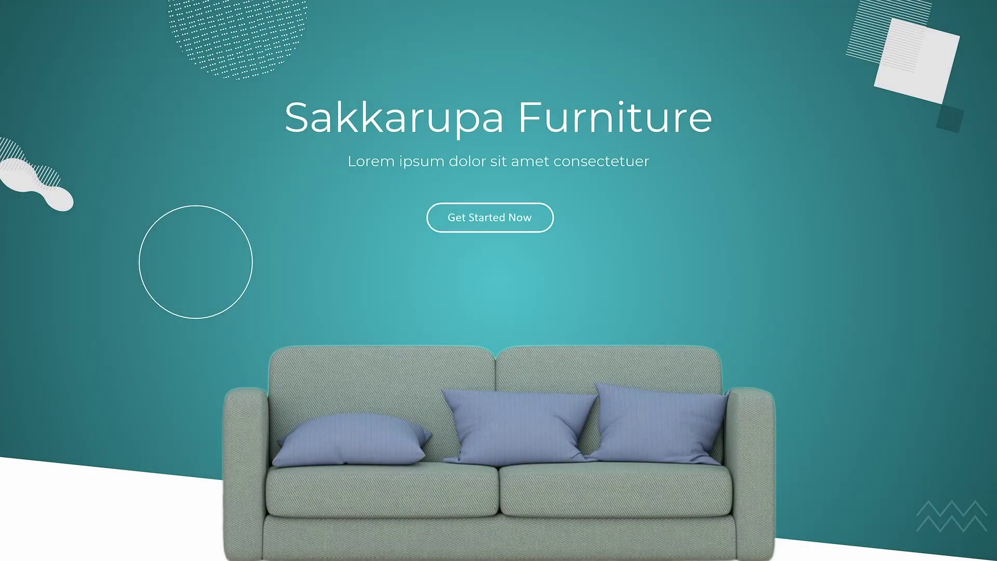
key("Escape")
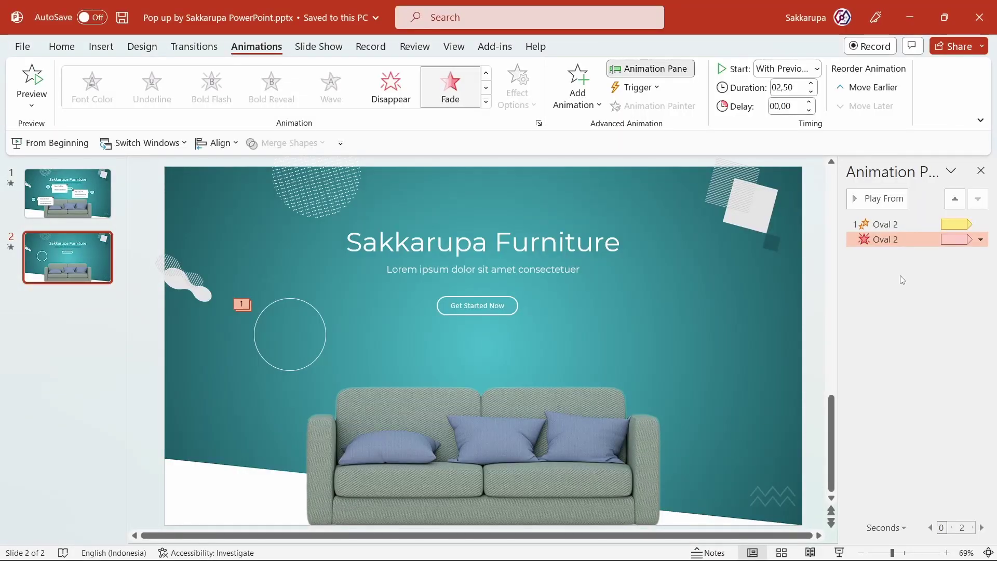
left_click(901, 280)
left_click(878, 227)
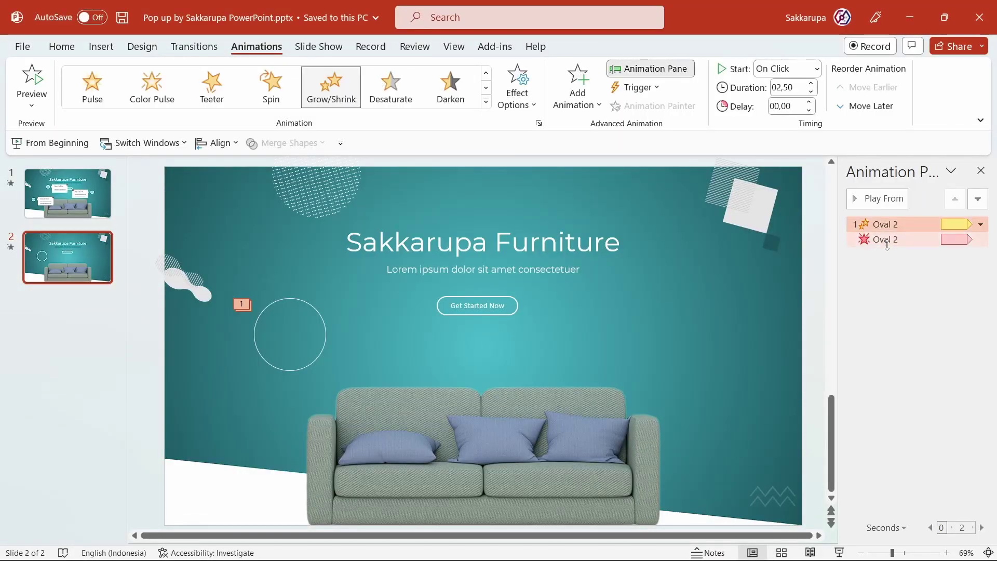
left_click(885, 241)
left_click(886, 226)
- Set the Grow/Shrink to start With Previous and preview the slide again
left_click(781, 70)
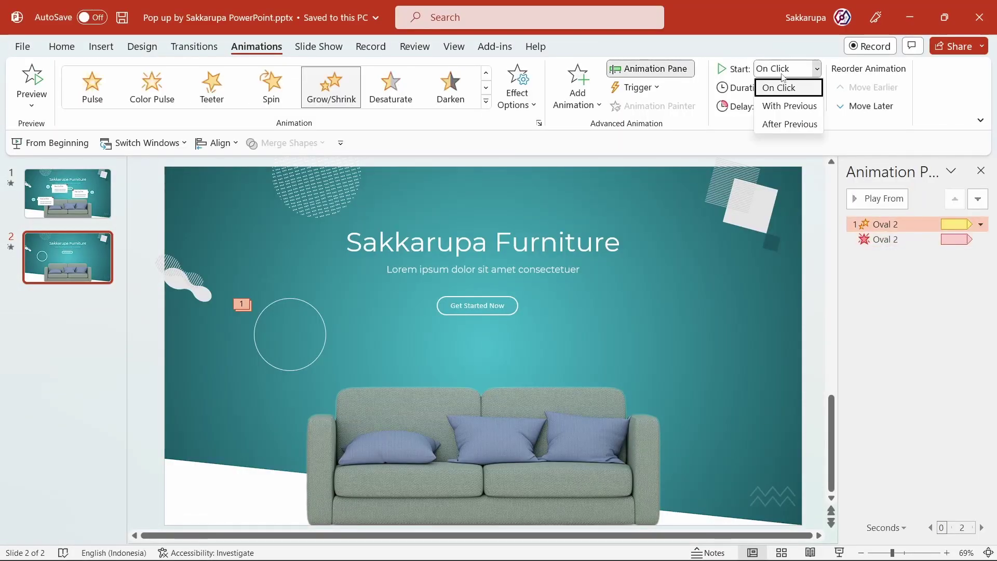
left_click(793, 104)
left_click(921, 298)
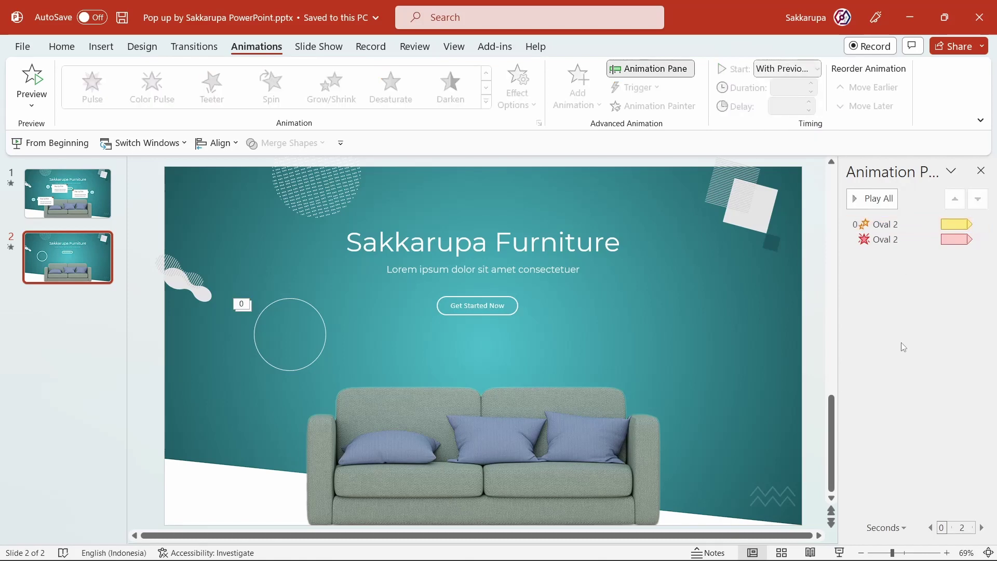
left_click(839, 553)
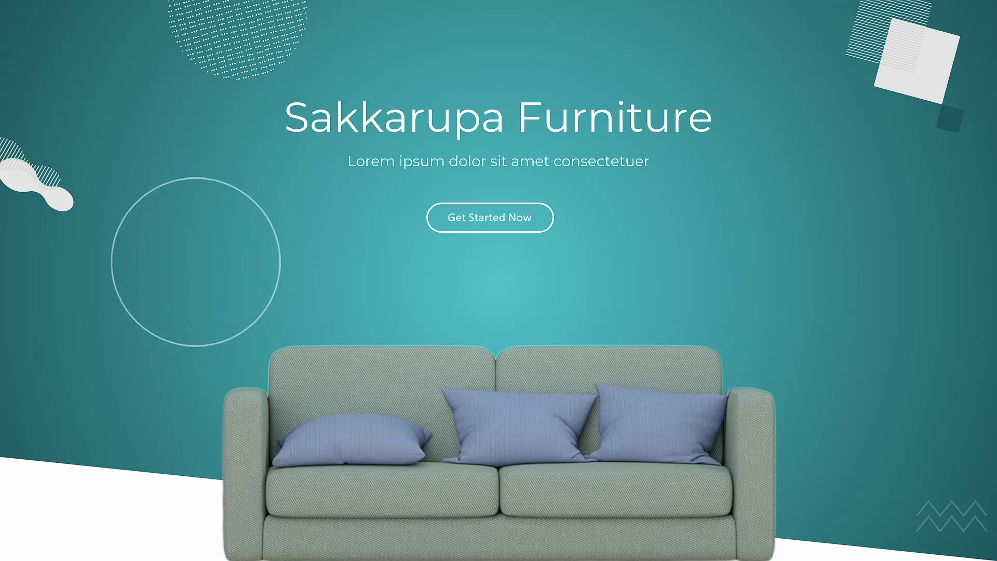
key("Escape")
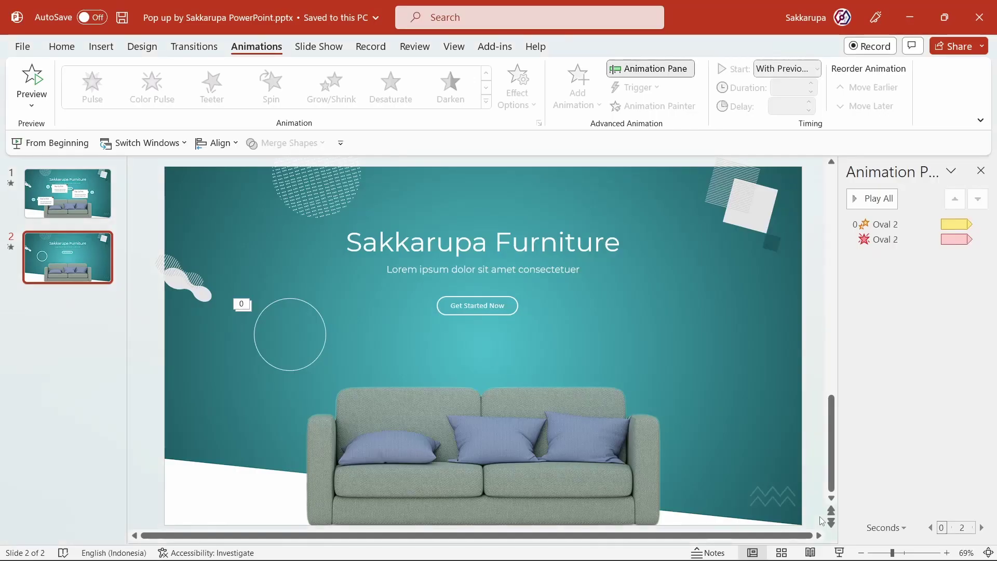
- Duplicate the ring with its animations and align the copy exactly over the original
left_click(321, 353)
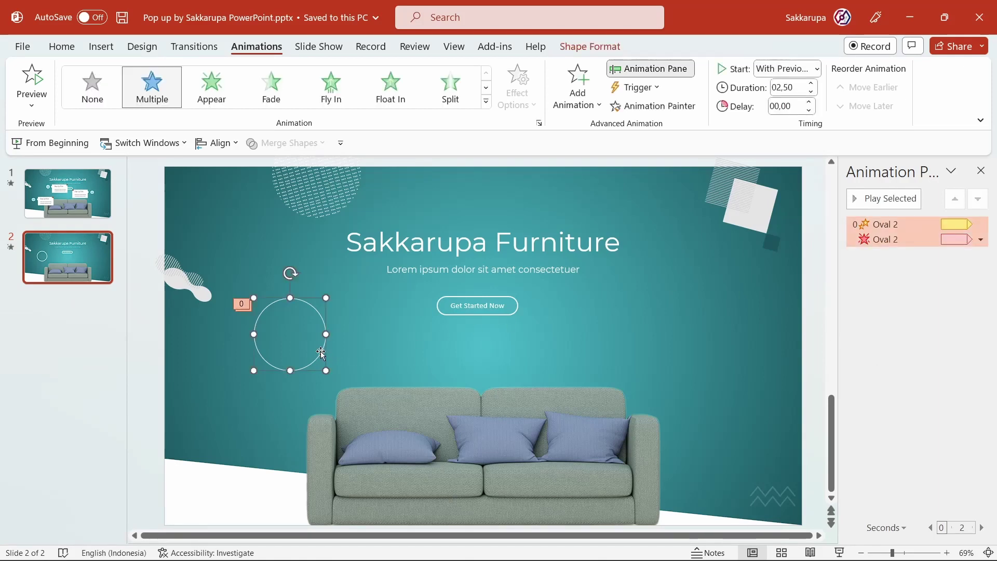
key("ctrl+d")
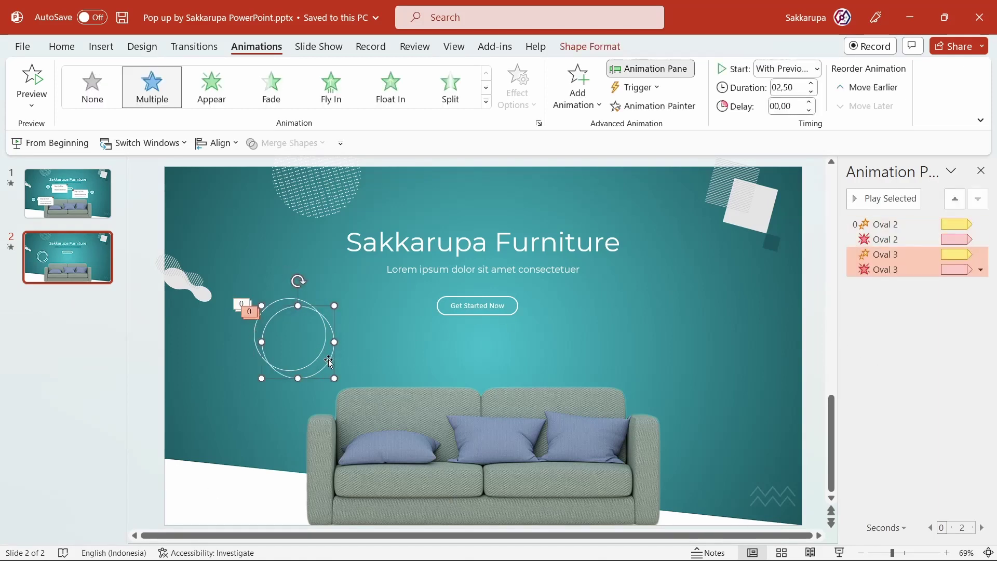
left_click_drag(331, 363, 323, 356)
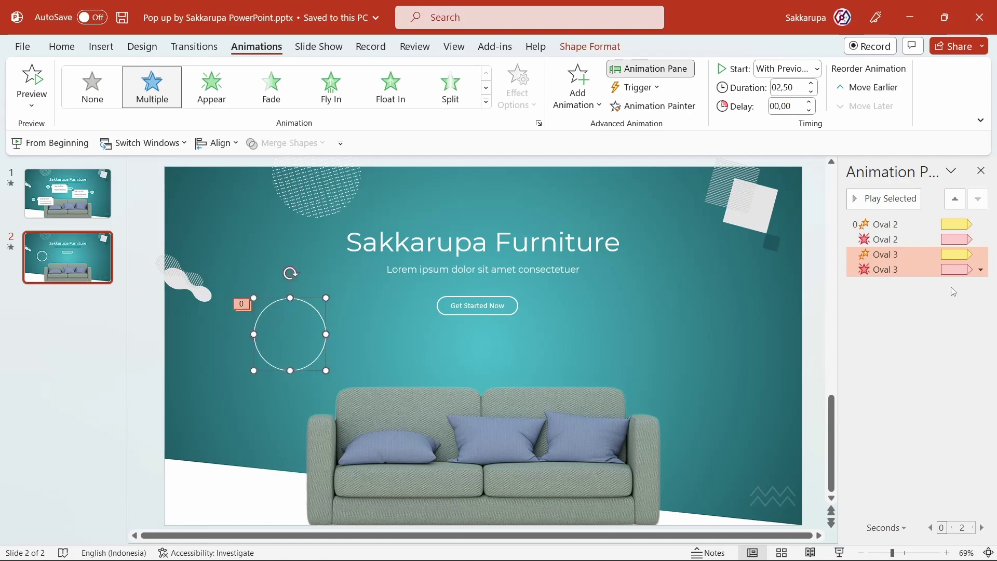
- Delay the copy's Grow/Shrink and Fade (0.25 s) animations, then preview the show
left_click(904, 253)
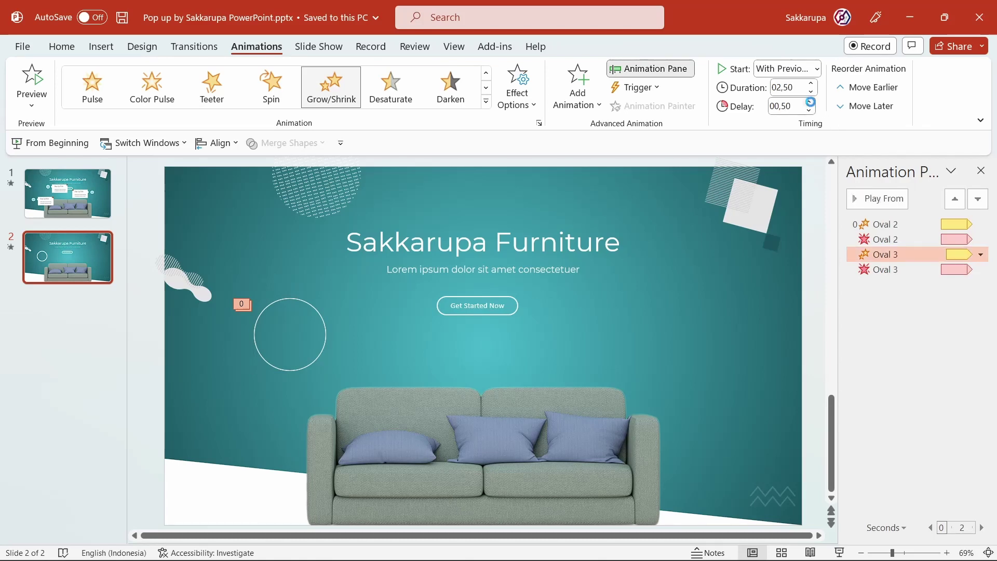
left_click(809, 102)
left_click(810, 102)
left_click(928, 267)
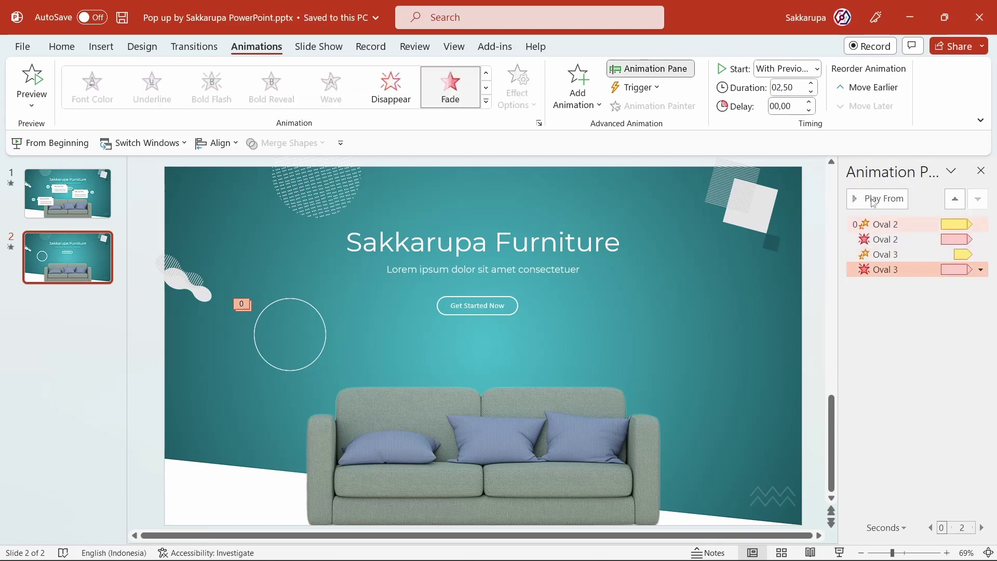
left_click(808, 103)
left_click(899, 289)
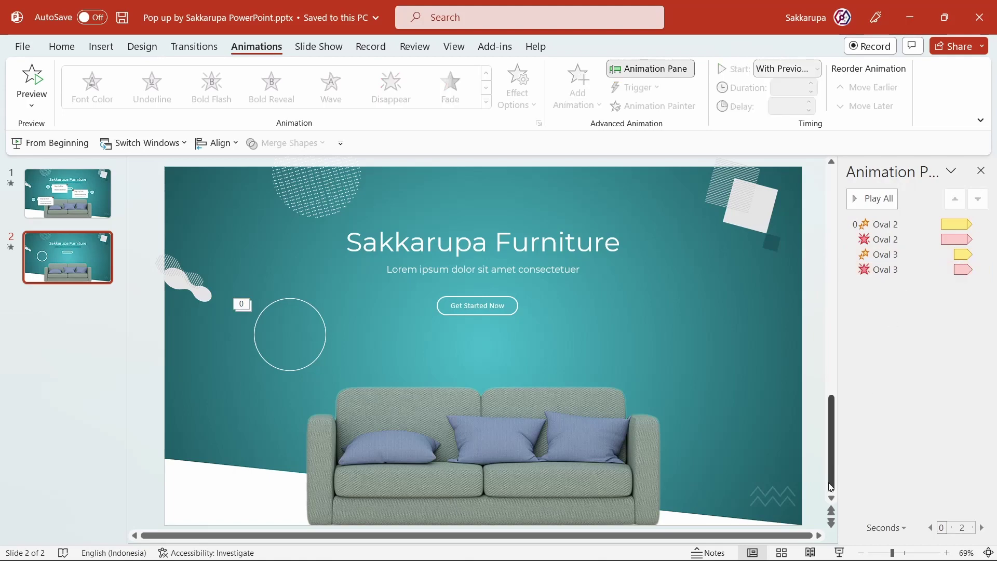
left_click(837, 552)
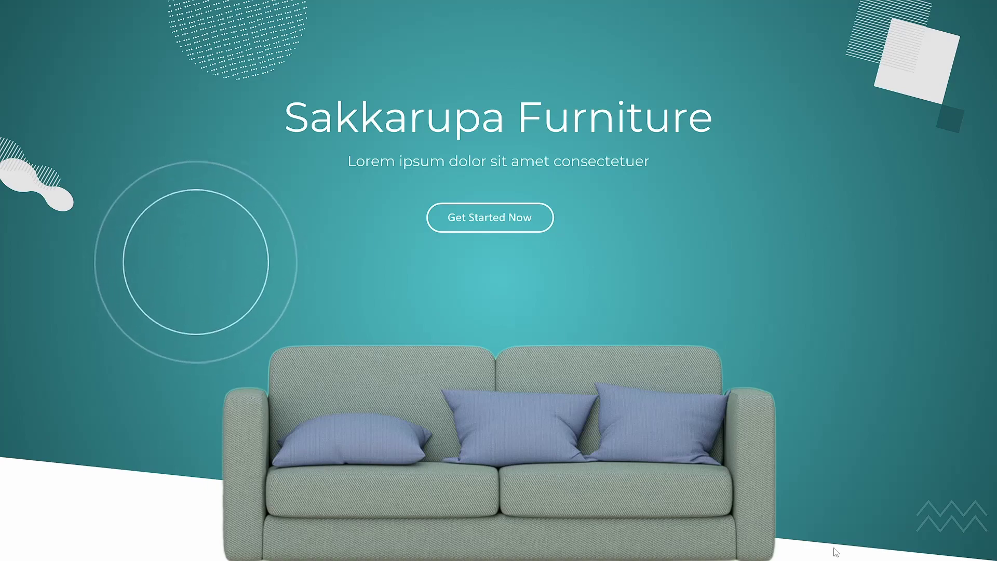
key("Escape")
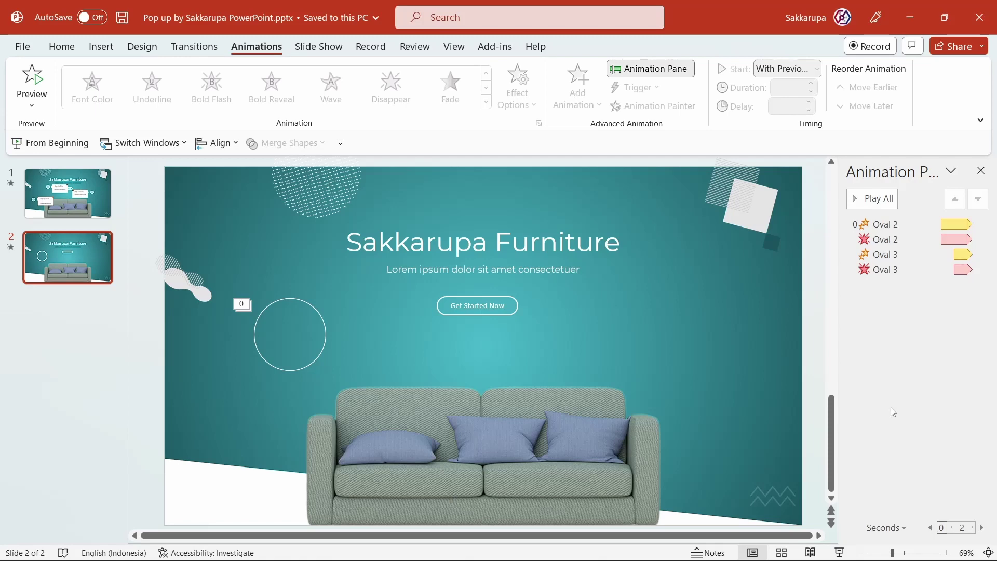
- Add an Appear entrance to Oval 3 and move it above its other effects
left_click(884, 257)
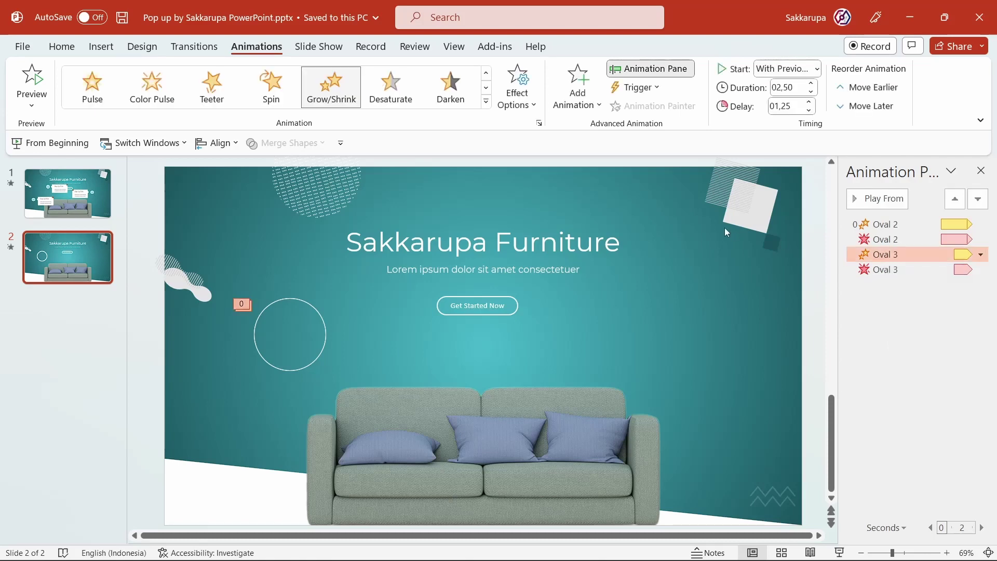
left_click(585, 108)
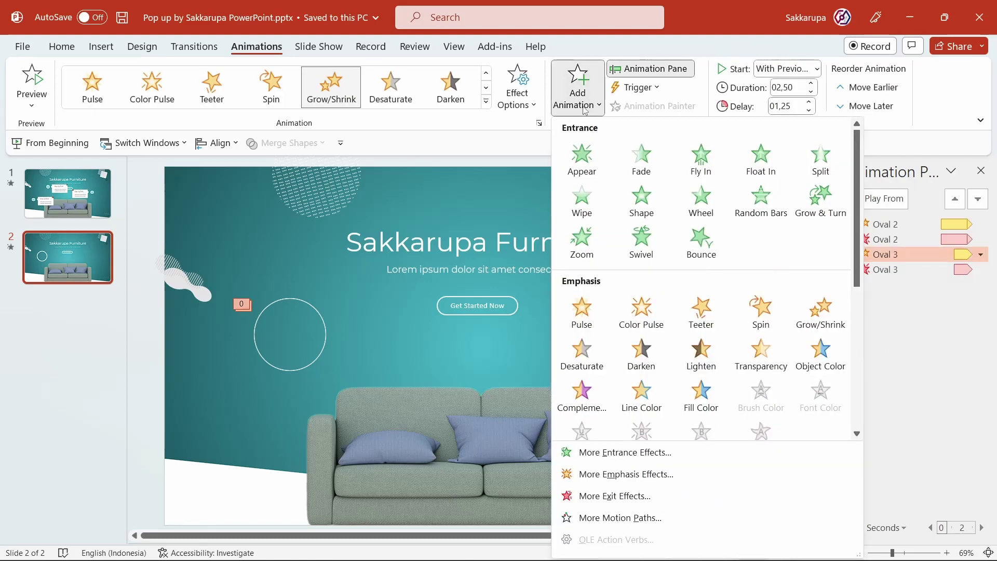
left_click(590, 160)
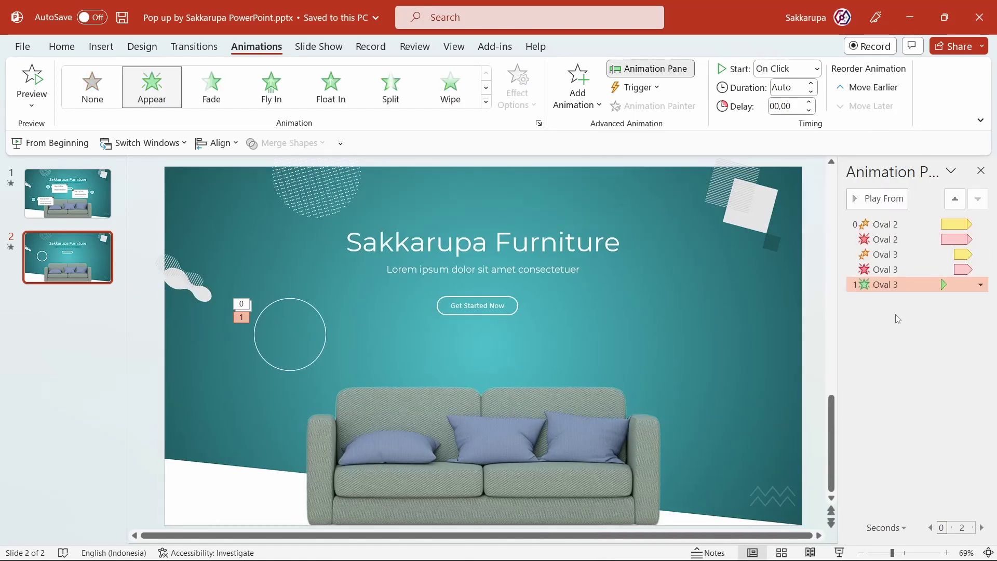
left_click_drag(897, 284, 895, 252)
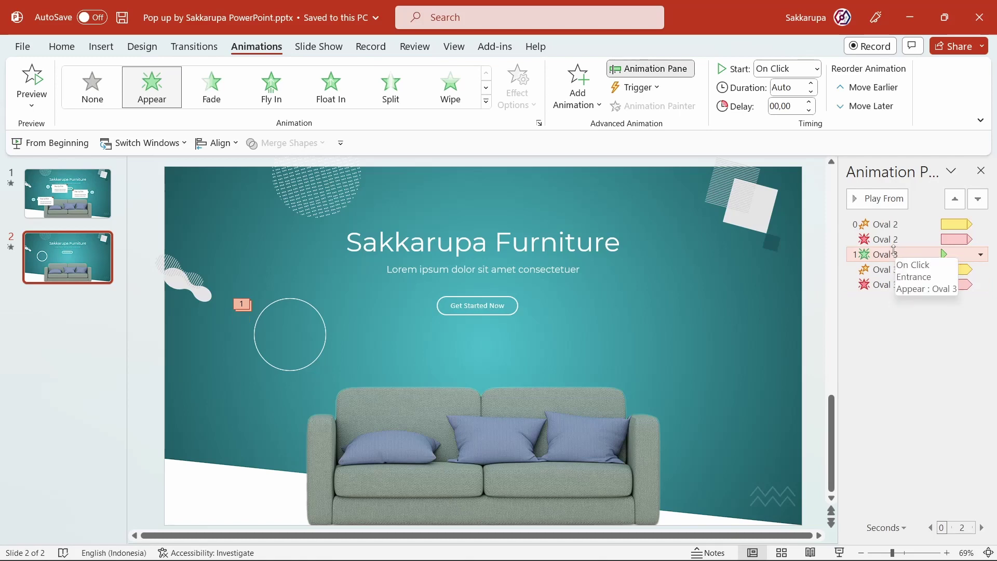
- Set the Appear to start With Previous after a 1.25-second delay and start the slideshow
left_click(787, 69)
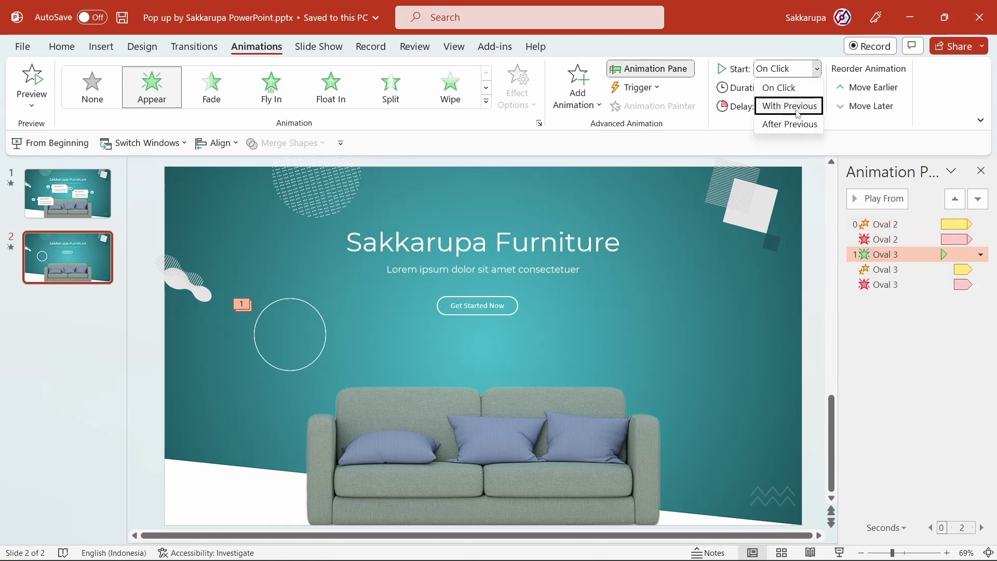
left_click(798, 109)
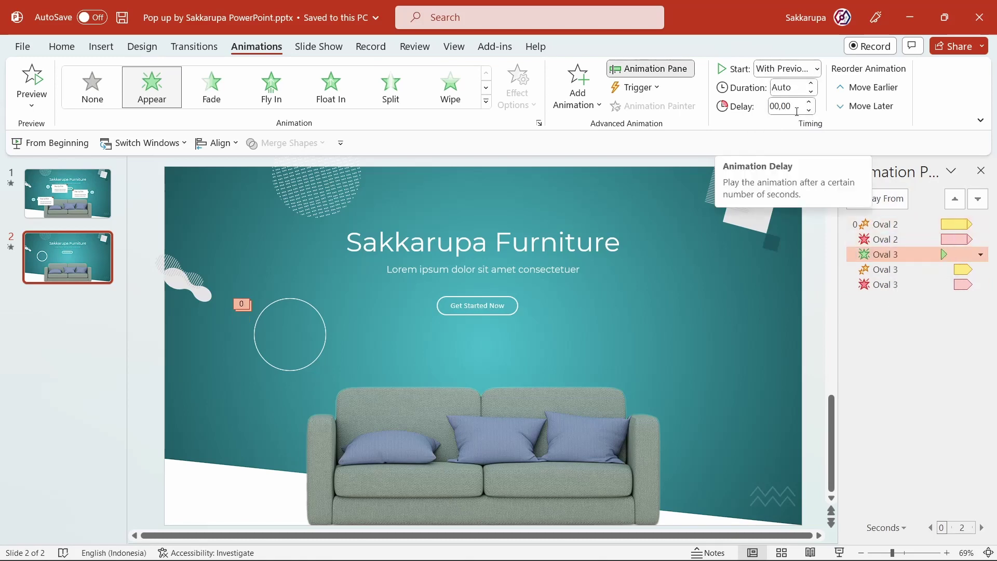
left_click(808, 103)
left_click(809, 103)
left_click(808, 102)
left_click(809, 103)
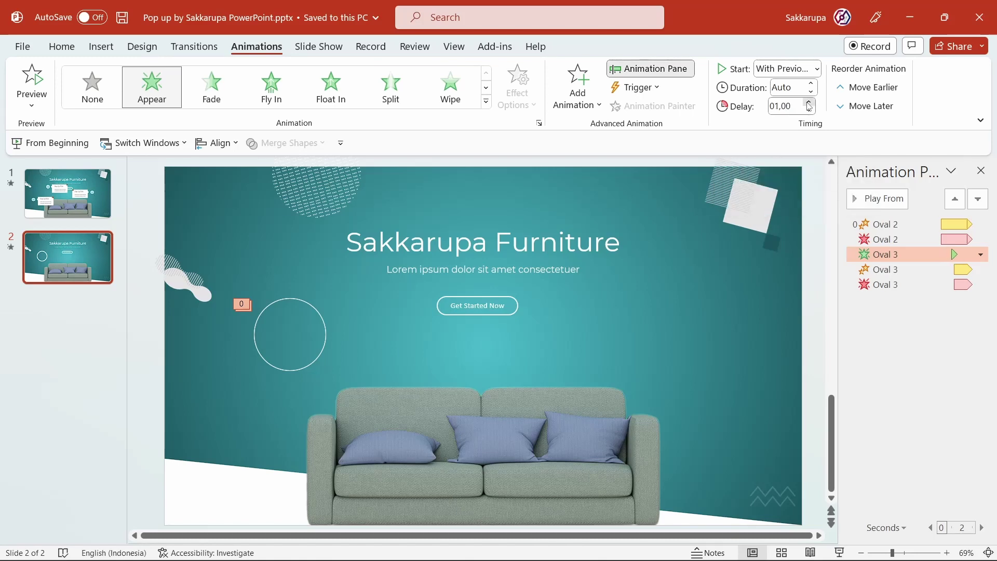
left_click(808, 103)
left_click(888, 323)
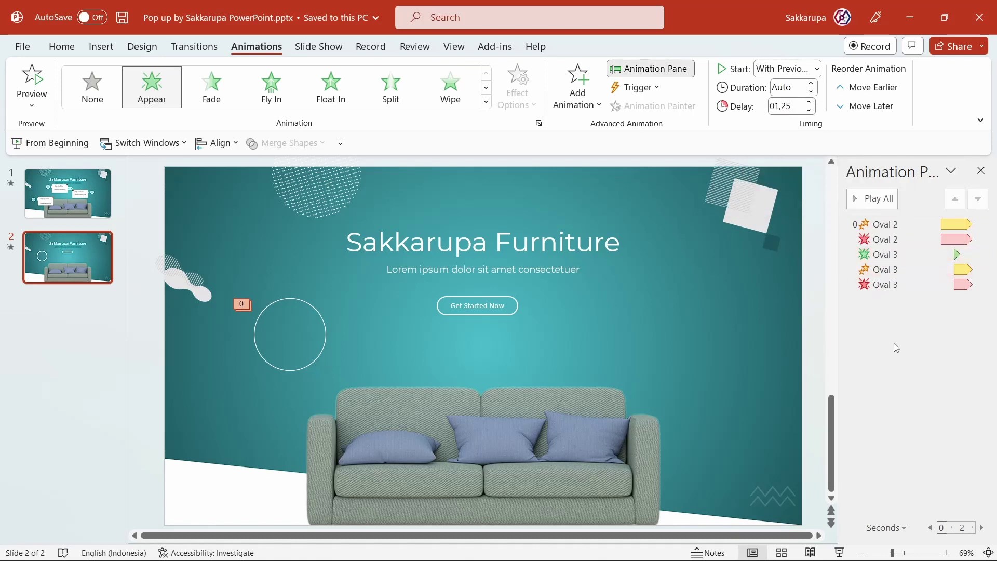
left_click(839, 553)
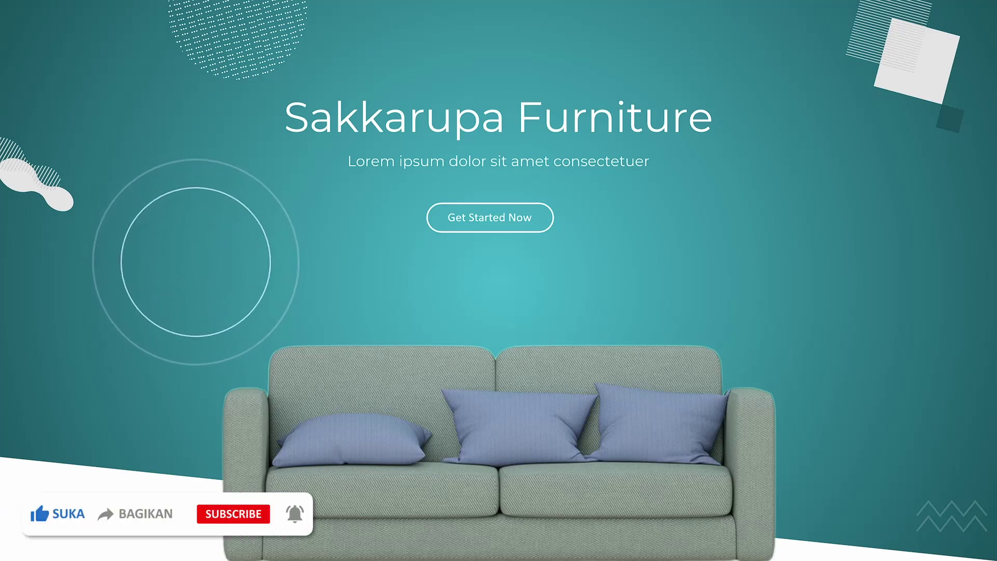
key("Escape")
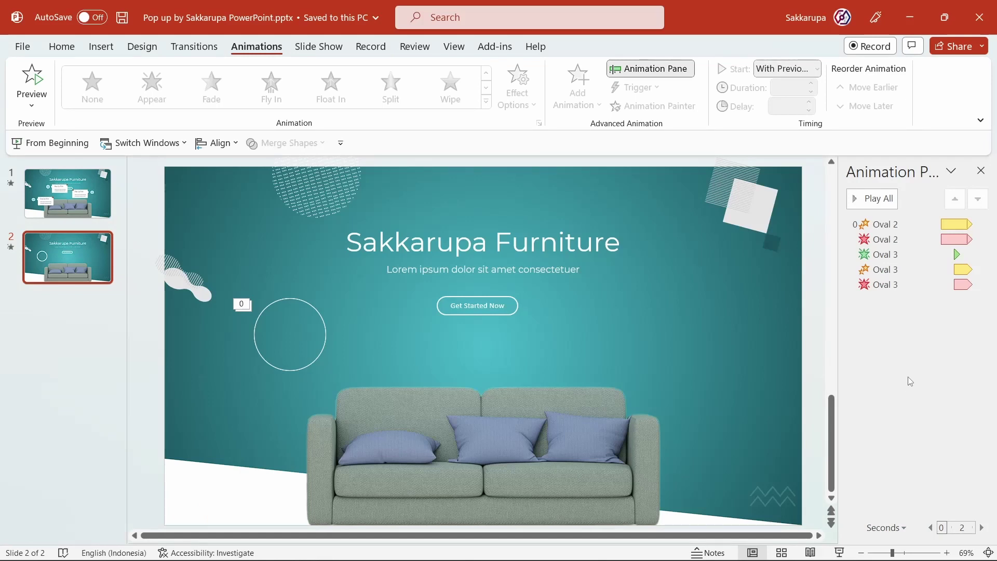
- Unhide Oval 1, the solid white circle, and preview the pulsing rings in Slide Show
left_click(61, 47)
left_click(820, 106)
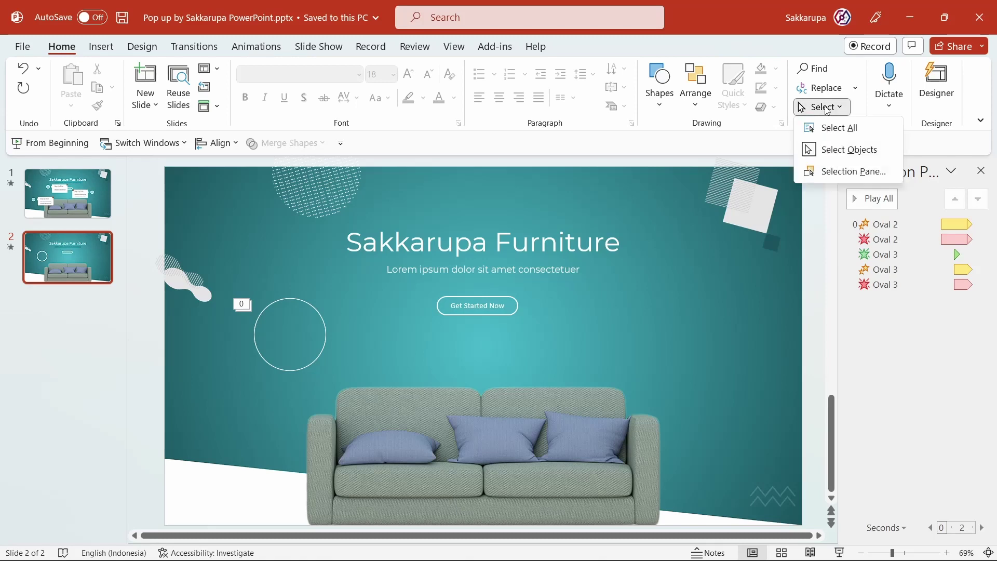
left_click(871, 171)
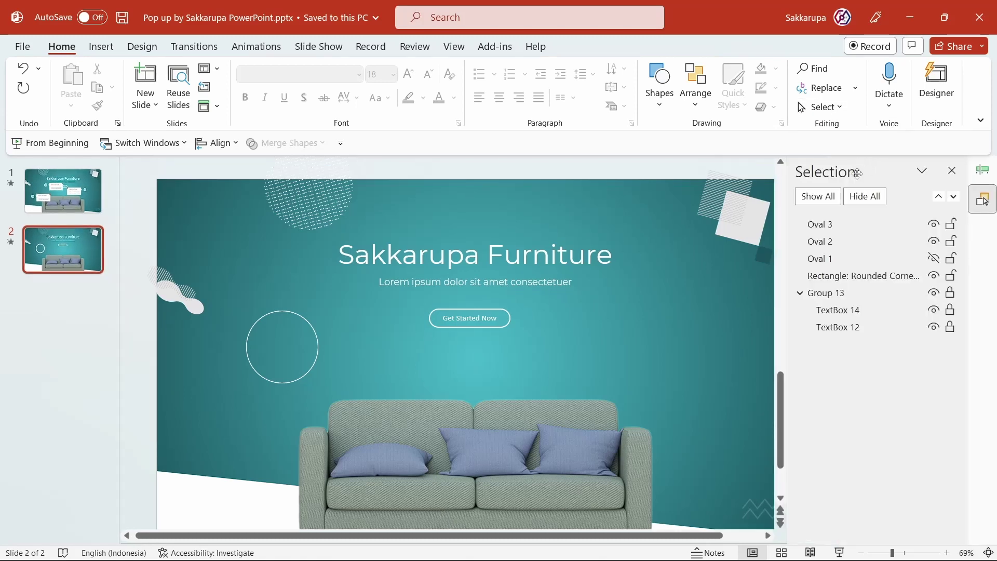
left_click(933, 259)
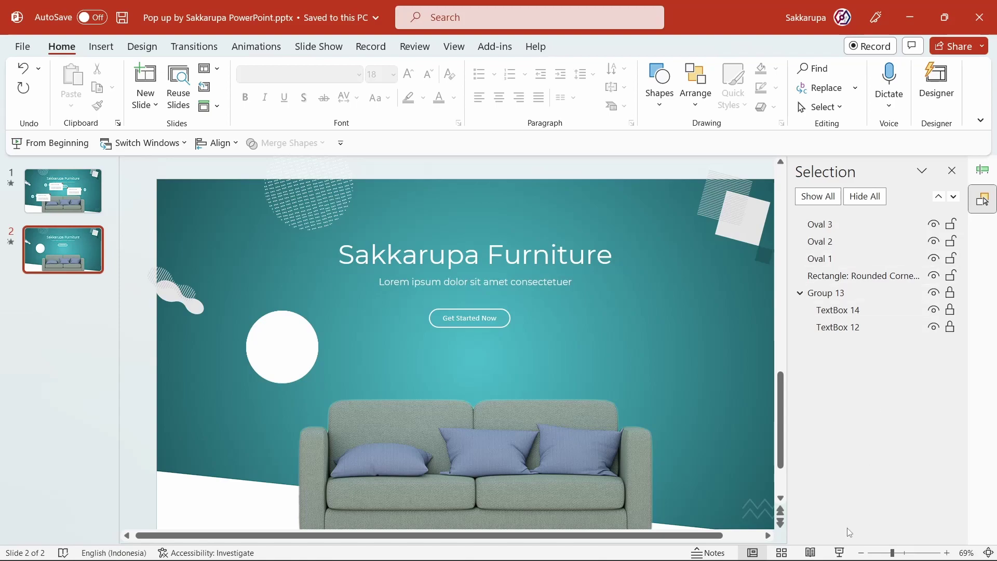
left_click(840, 551)
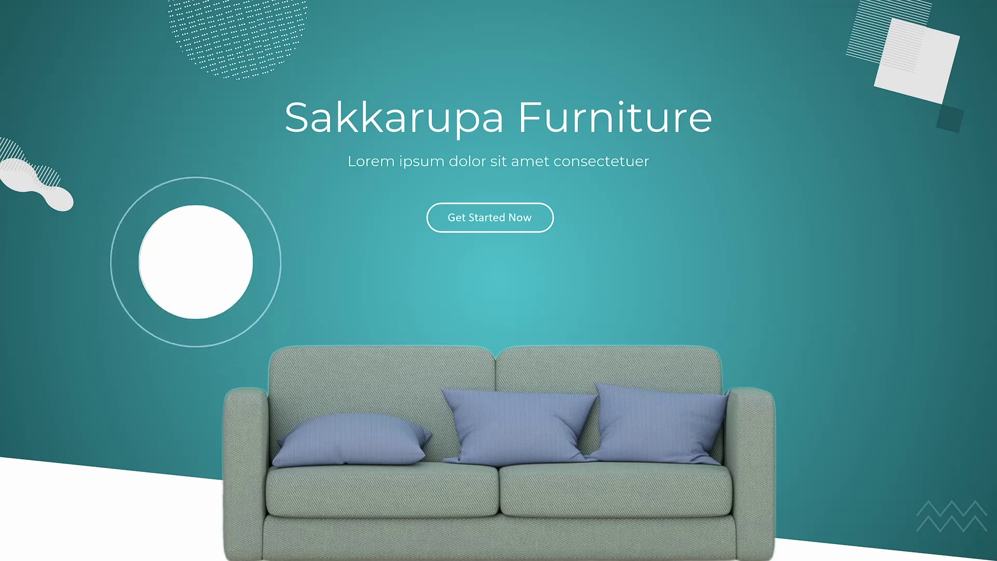
key("Escape")
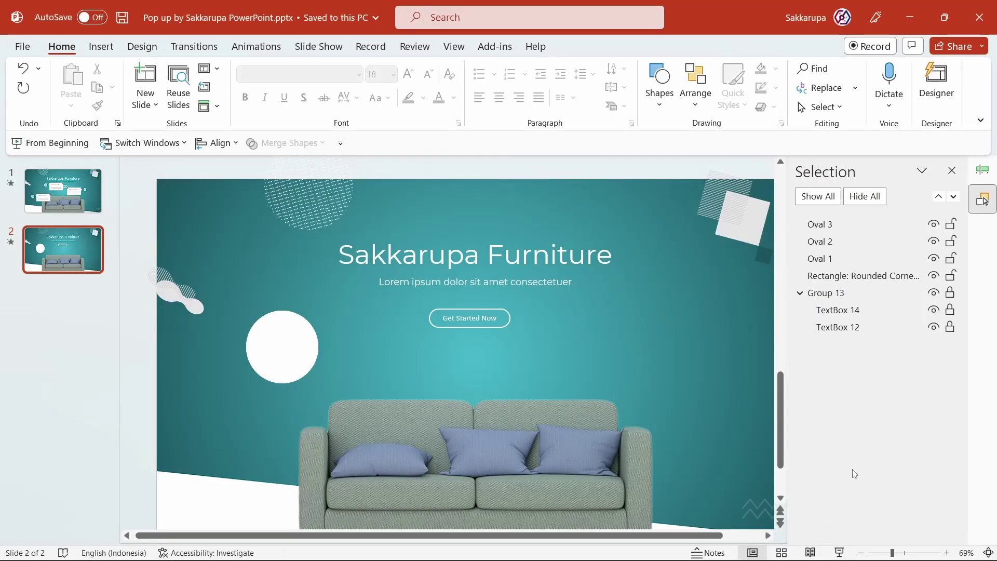
- Shrink the three circles together into a small dot and shift it slightly left
left_click_drag(394, 425, 201, 272)
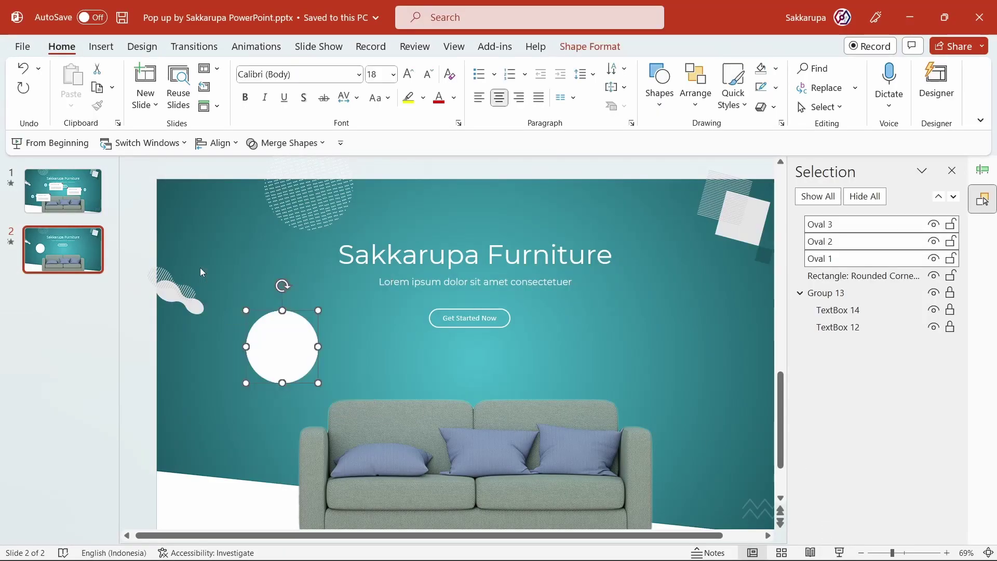
left_click_drag(318, 311, 267, 362)
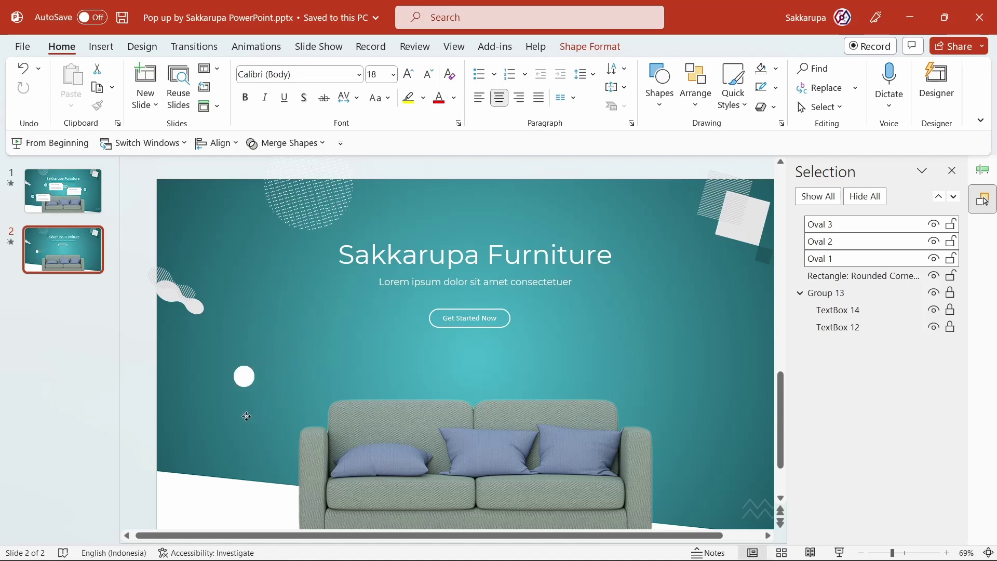
left_click_drag(257, 412, 236, 413)
left_click(269, 405)
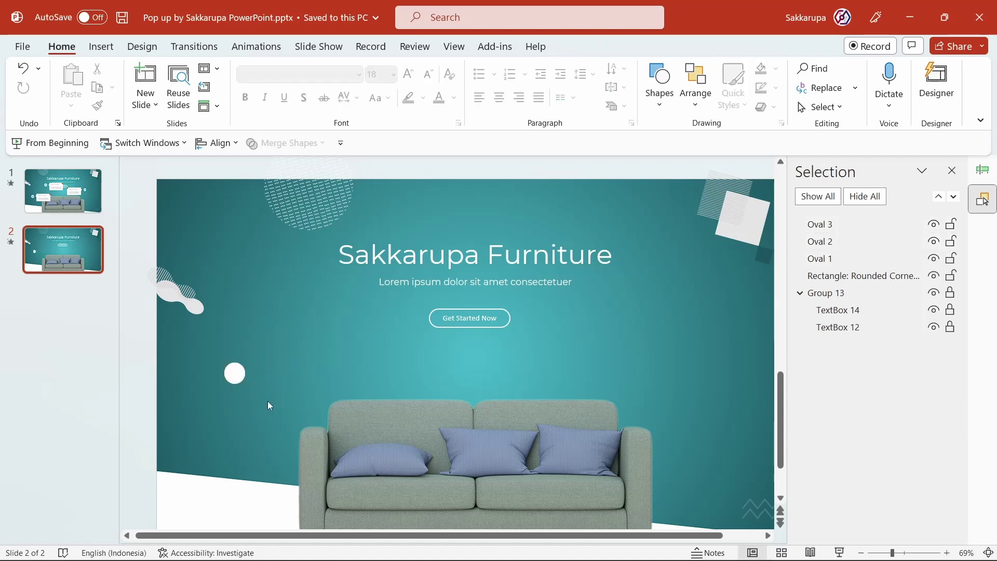
- Set the small white circle's fill transparency to about 40%
left_click(236, 373)
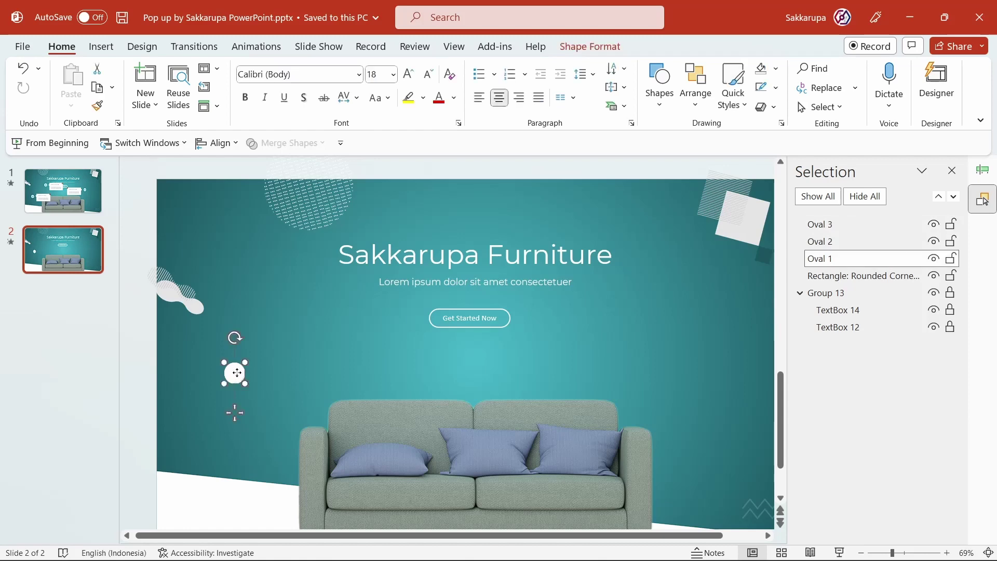
right_click(236, 373)
left_click(346, 521)
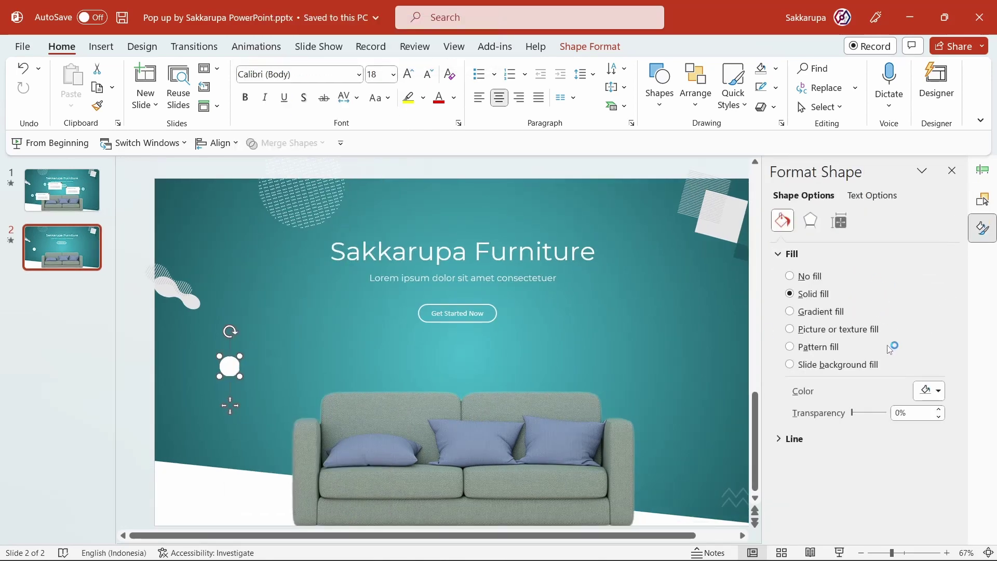
left_click(901, 411)
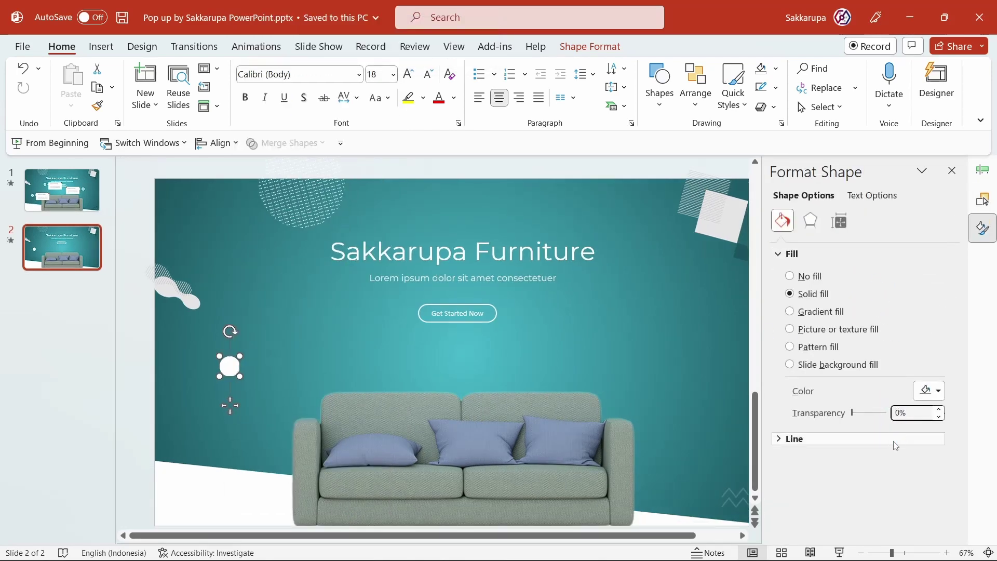
type("4")
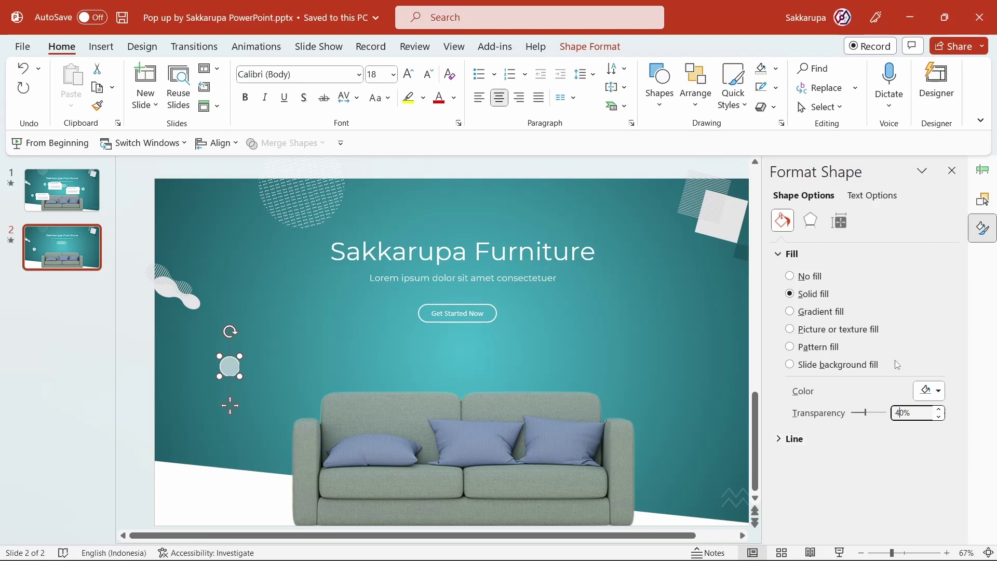
- Show the Selection pane and scroll the shape gallery down to the Callouts section
left_click(982, 199)
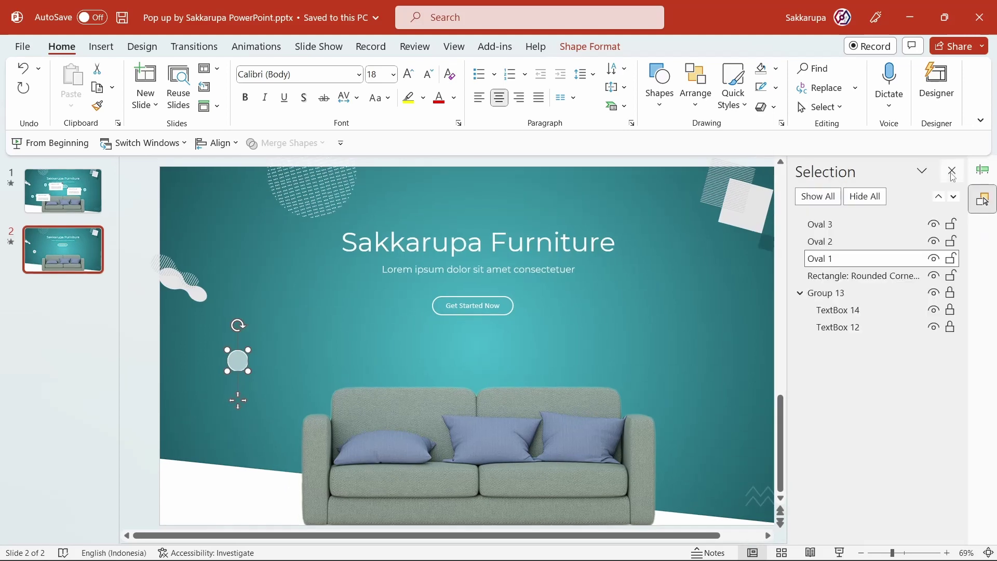
left_click(321, 340)
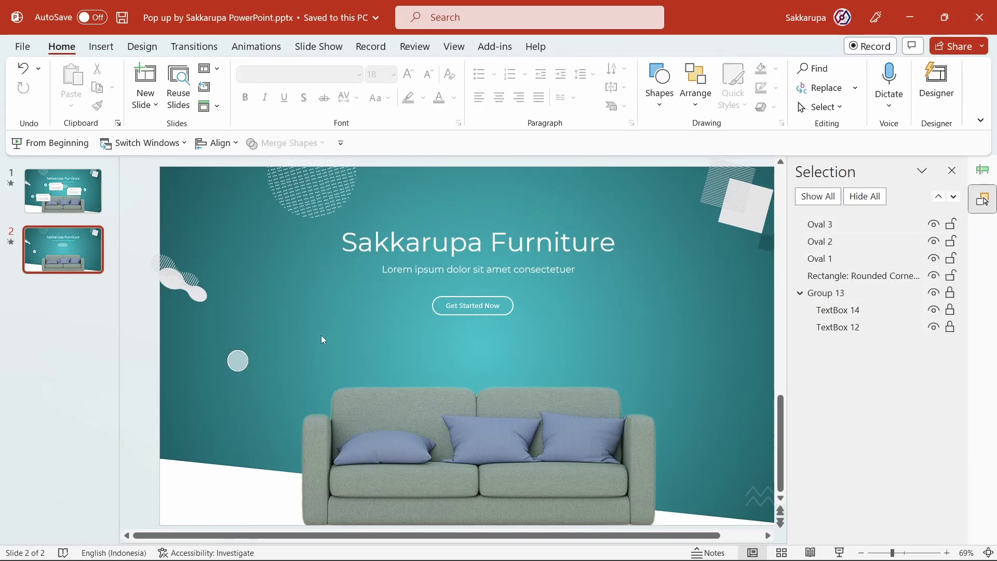
left_click(658, 104)
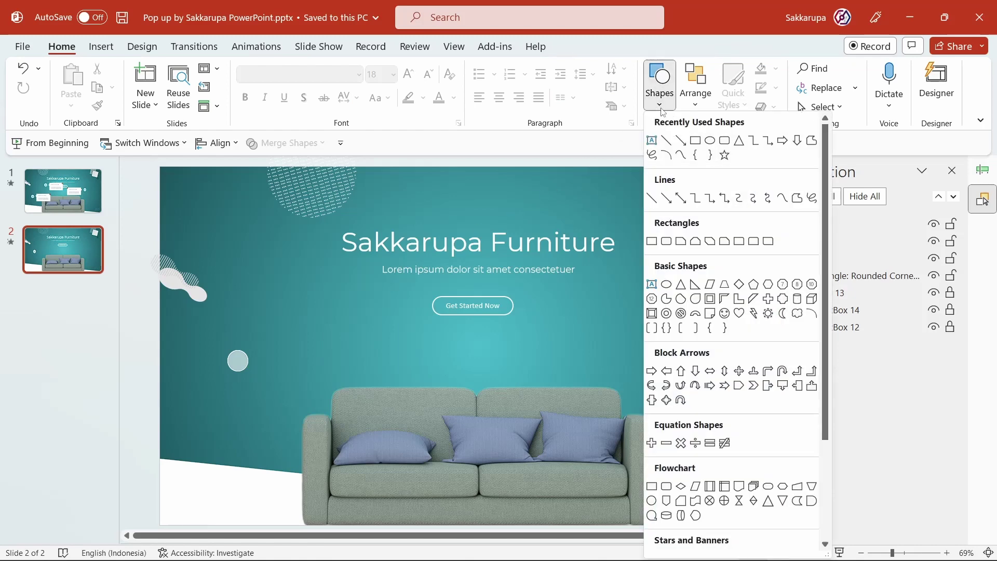
scroll(701, 353, "down", 1)
scroll(700, 352, "down", 2)
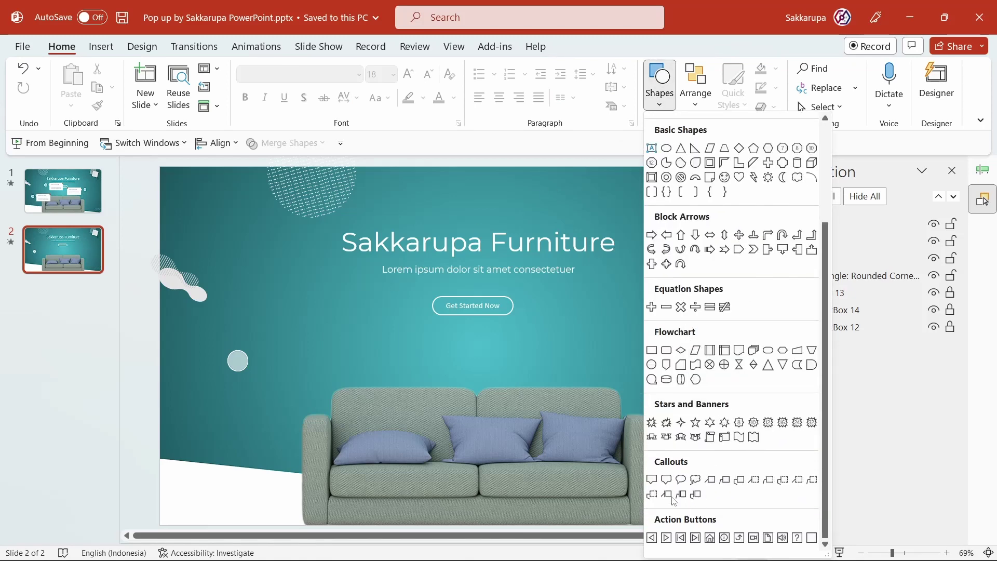
- Draw a rectangular speech bubble beside the circle with its tail pointing left at it
left_click(651, 479)
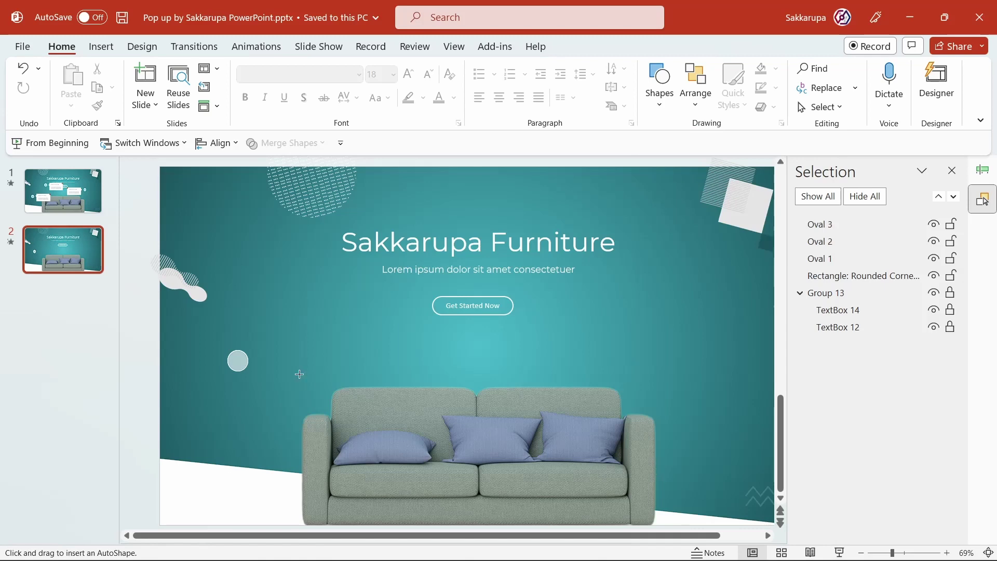
left_click_drag(276, 353, 411, 424)
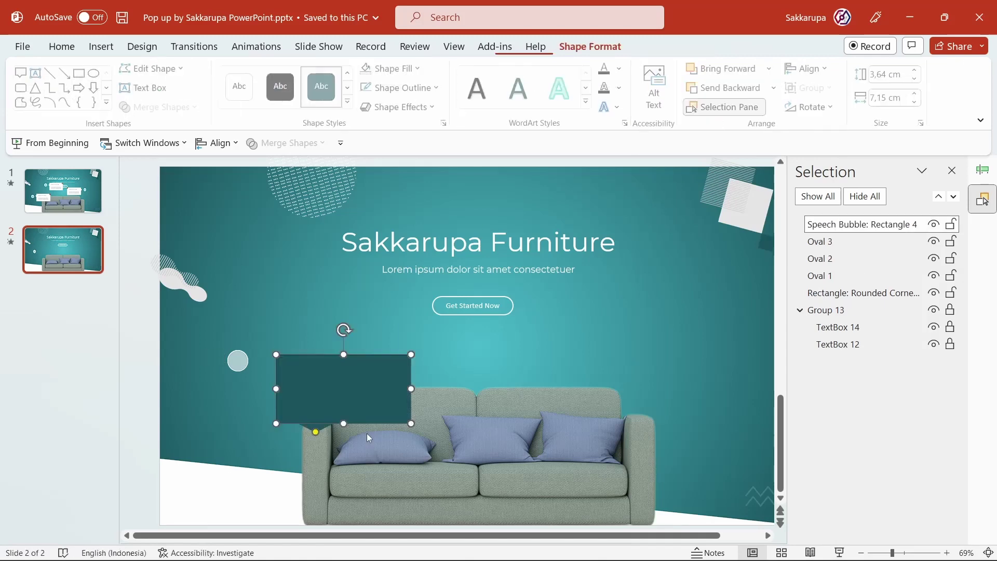
left_click_drag(315, 431, 265, 371)
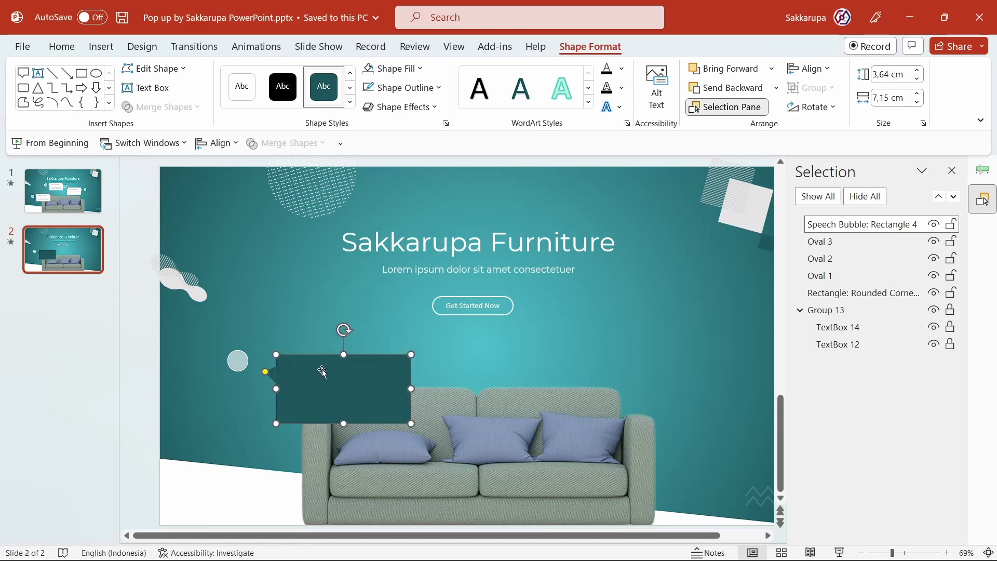
- Fill the speech bubble white and remove its outline
left_click(395, 69)
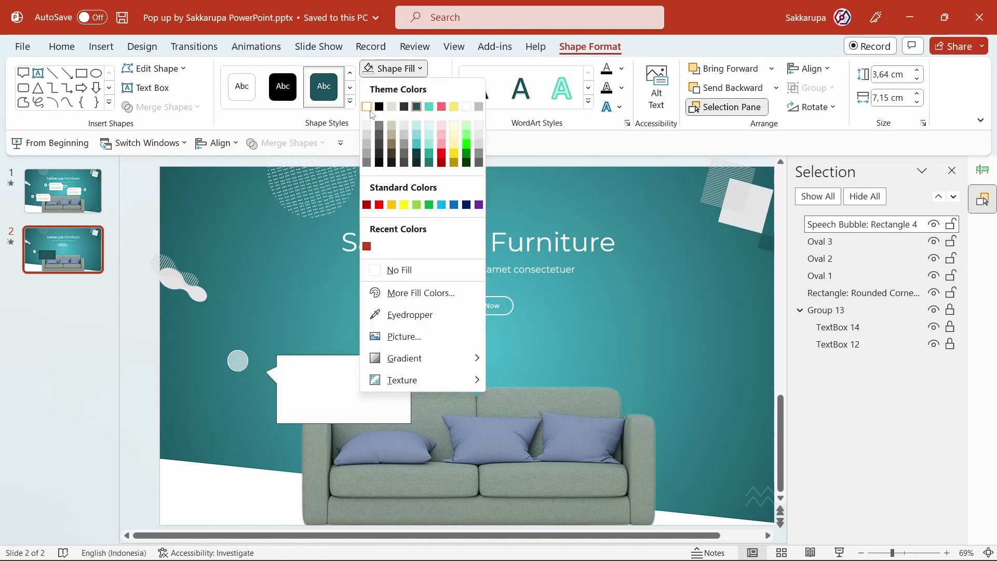
left_click(372, 109)
left_click(397, 88)
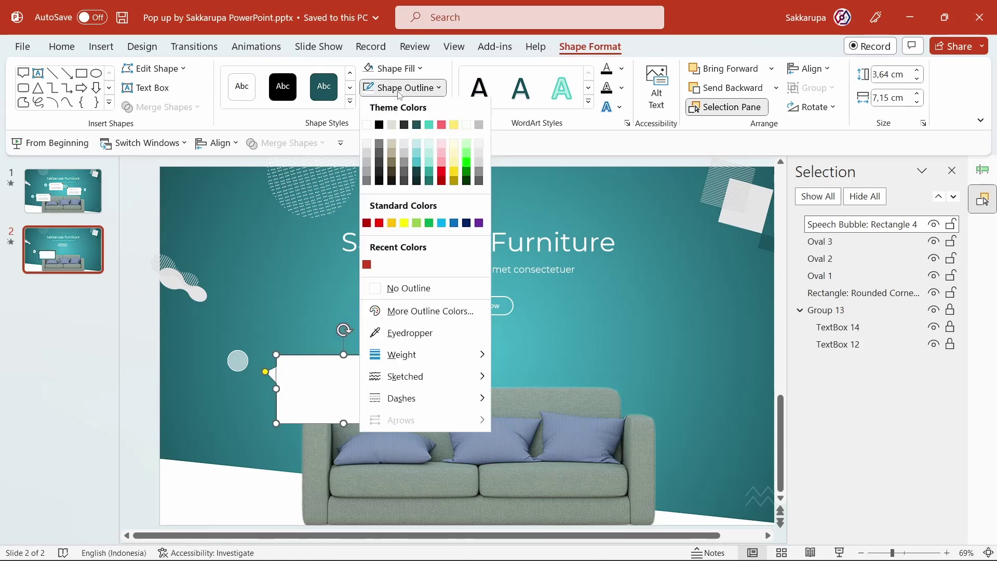
left_click(451, 289)
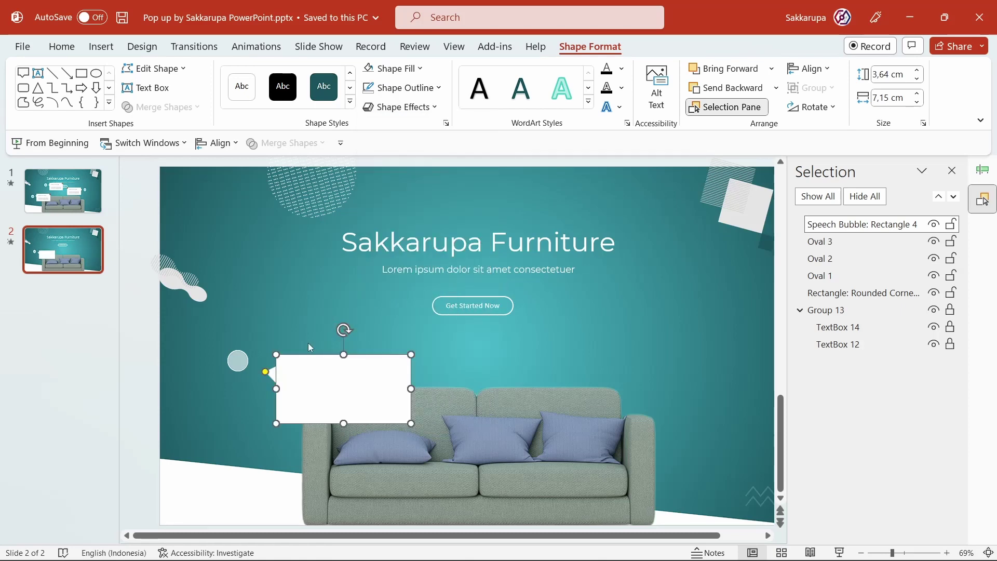
- Close the object list and nudge the speech bubble slightly to the right
left_click(983, 199)
scroll(385, 374, "up", 3)
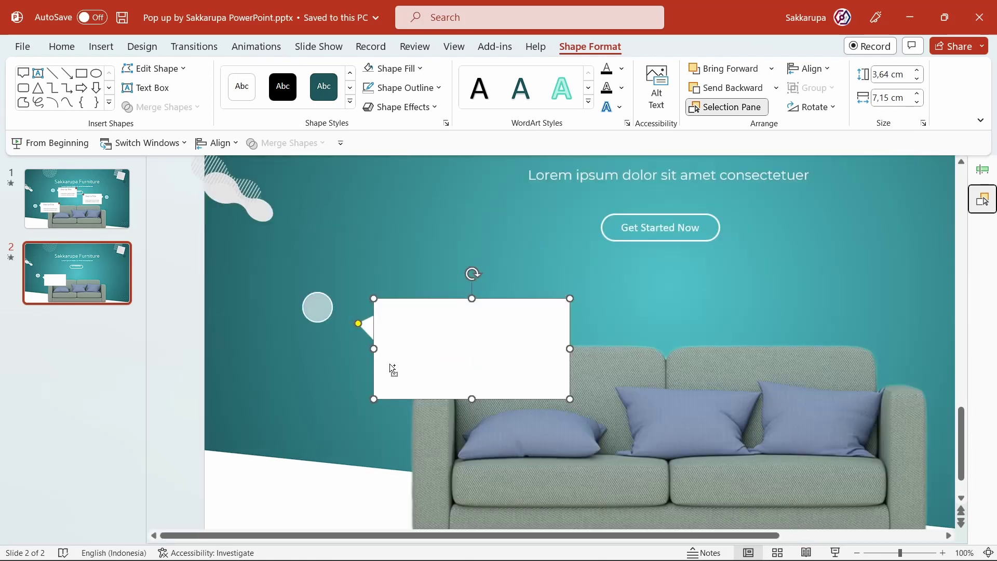
scroll(392, 367, "up", 2)
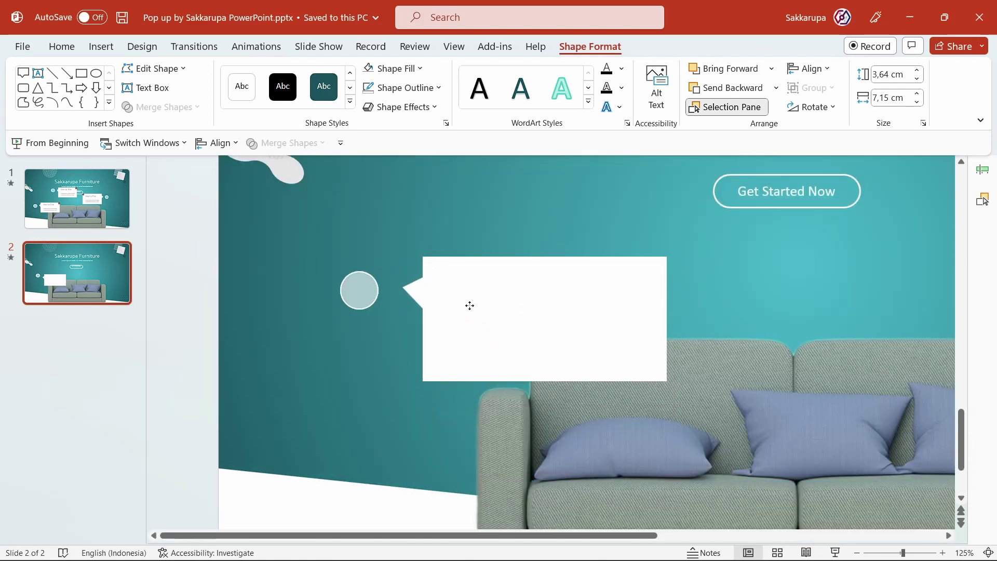
left_click_drag(470, 305, 474, 307)
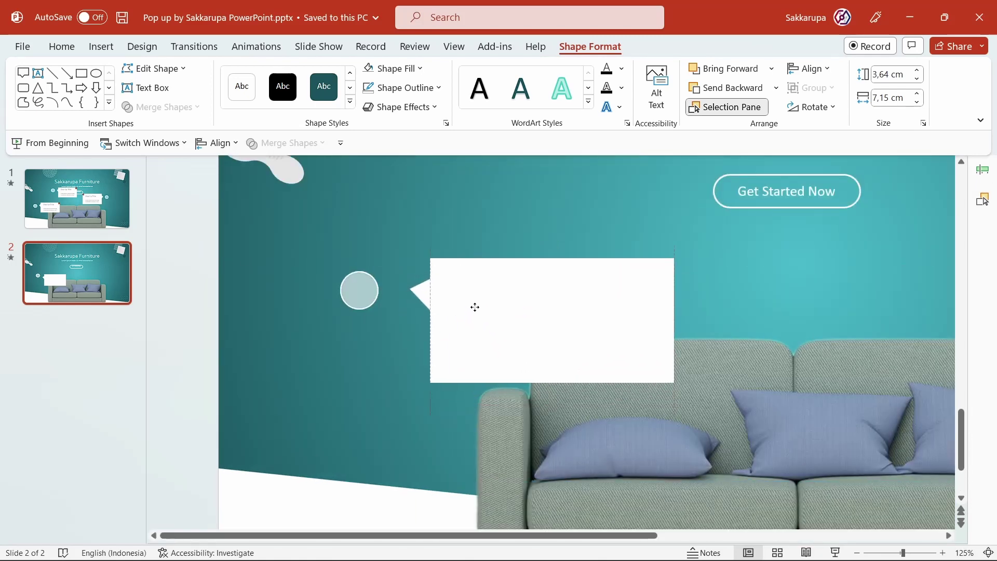
left_click(410, 292)
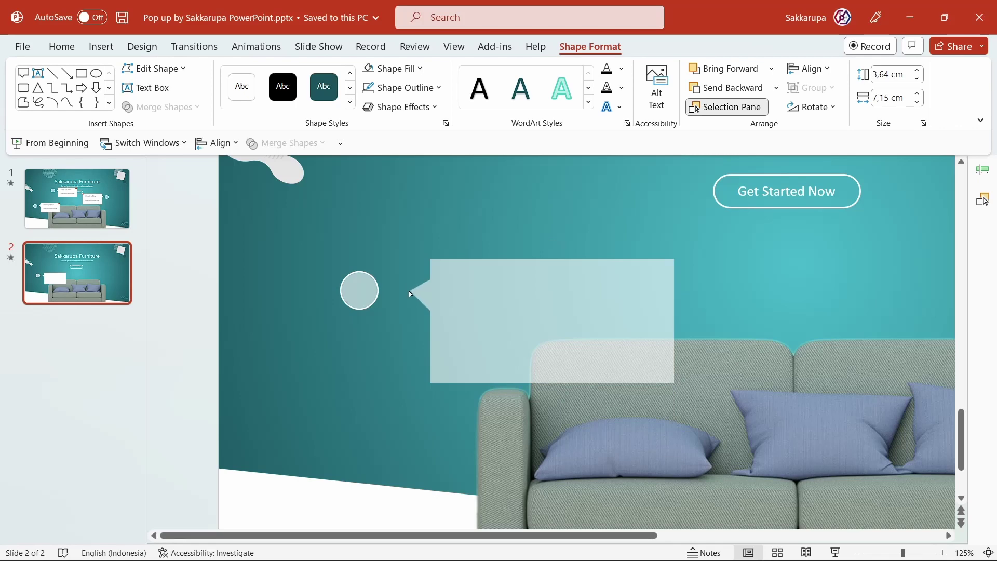
left_click(402, 323)
left_click(414, 292)
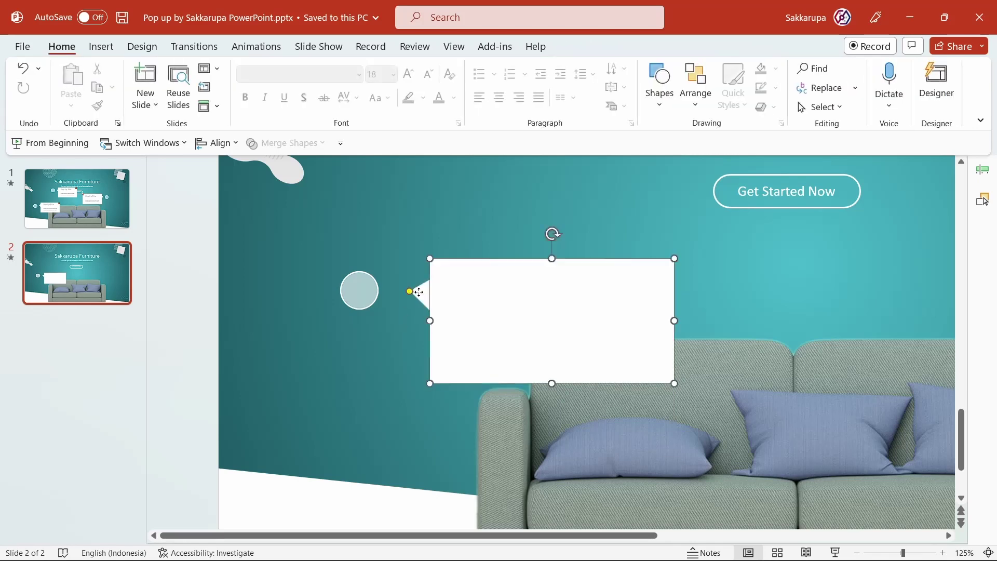
left_click(413, 297)
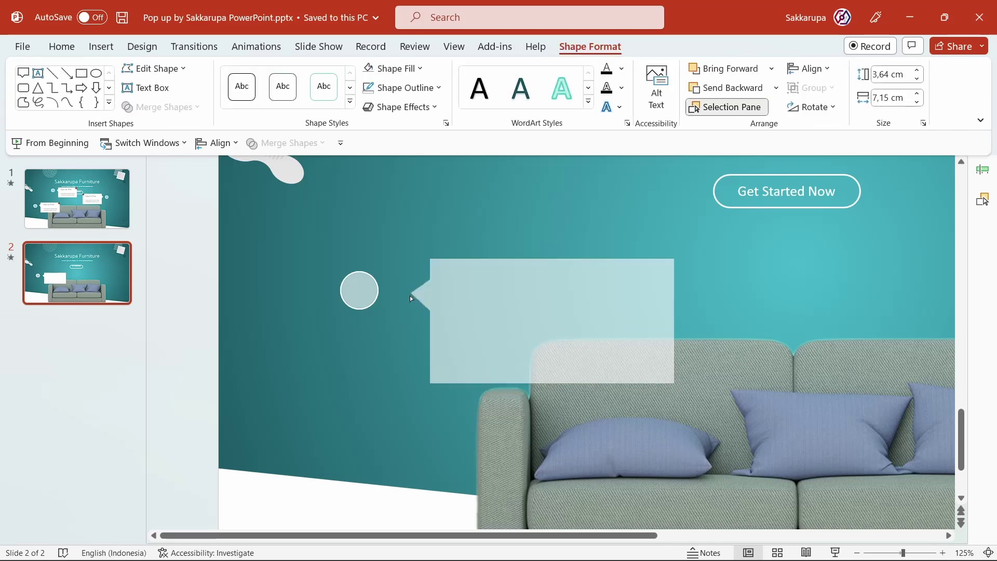
left_click(387, 329)
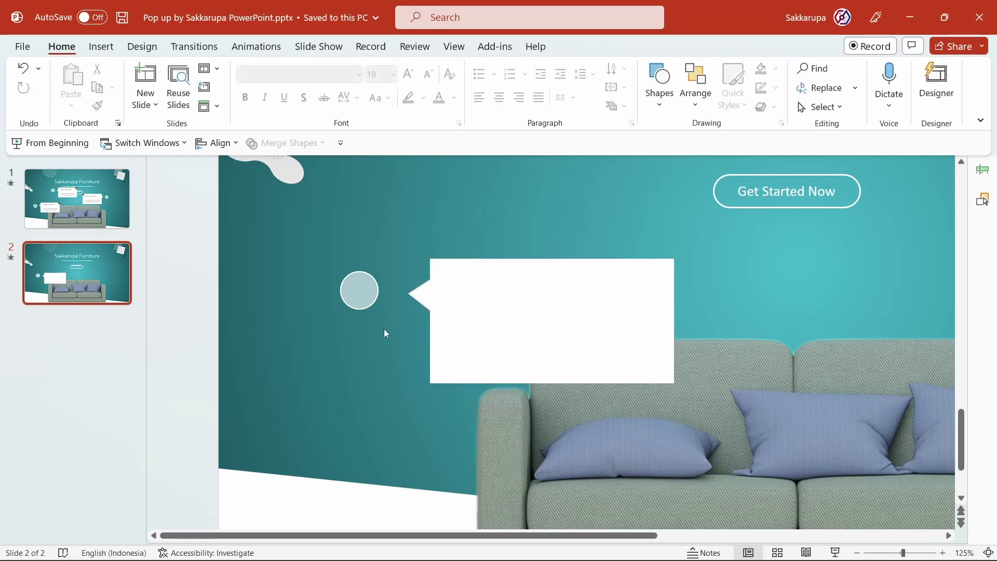
- Apply an outer shadow to the speech bubble, then go to slide 1
left_click(492, 301)
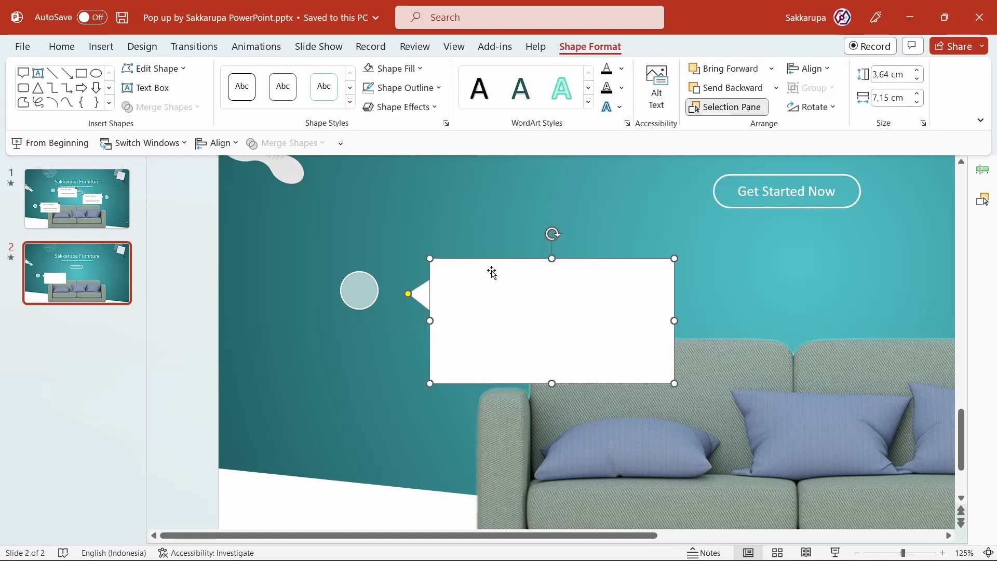
left_click(400, 107)
mouse_move(415, 172)
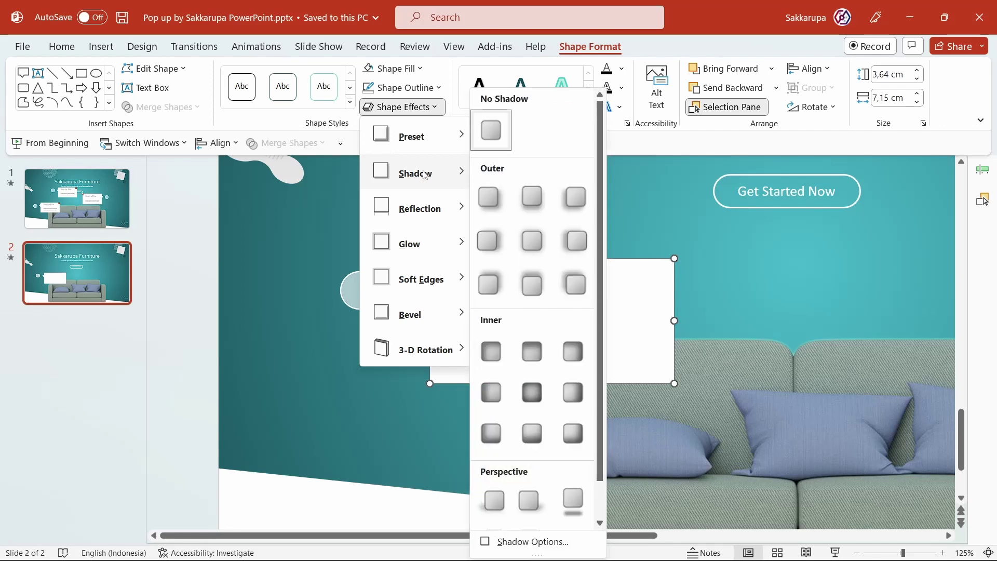
left_click(532, 240)
left_click(526, 229)
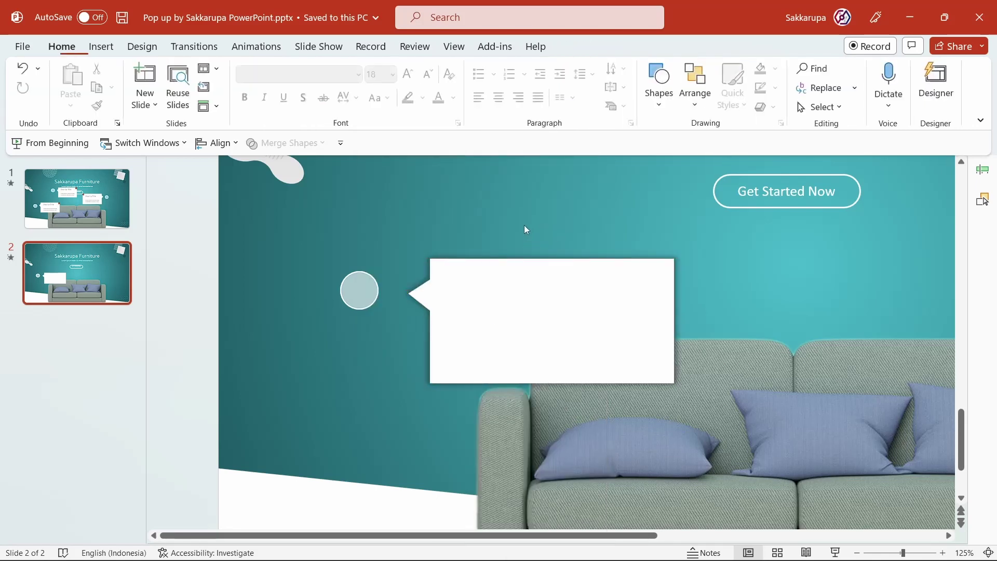
left_click(76, 199)
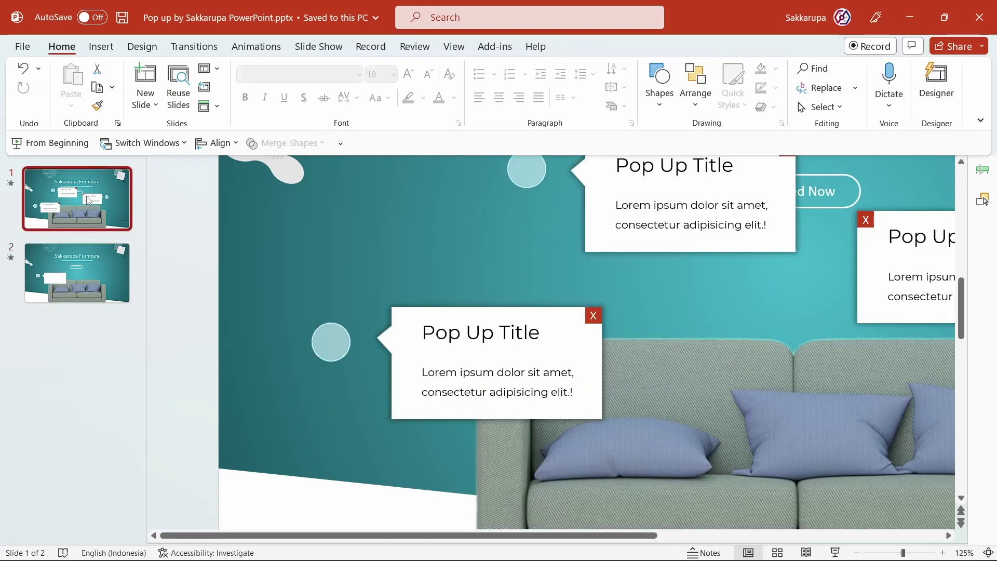
- Copy a finished pop-up's title and body text from slide 1 into the white bubble on slide 2
left_click(445, 372)
left_click(457, 334, "shift")
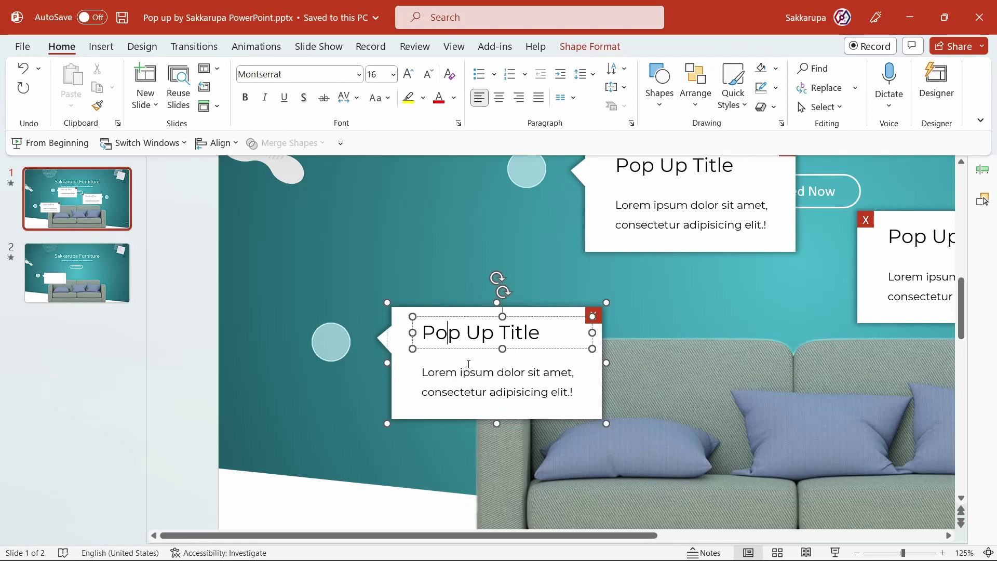
key("ctrl+c")
key("Page_Down")
key("ctrl+v")
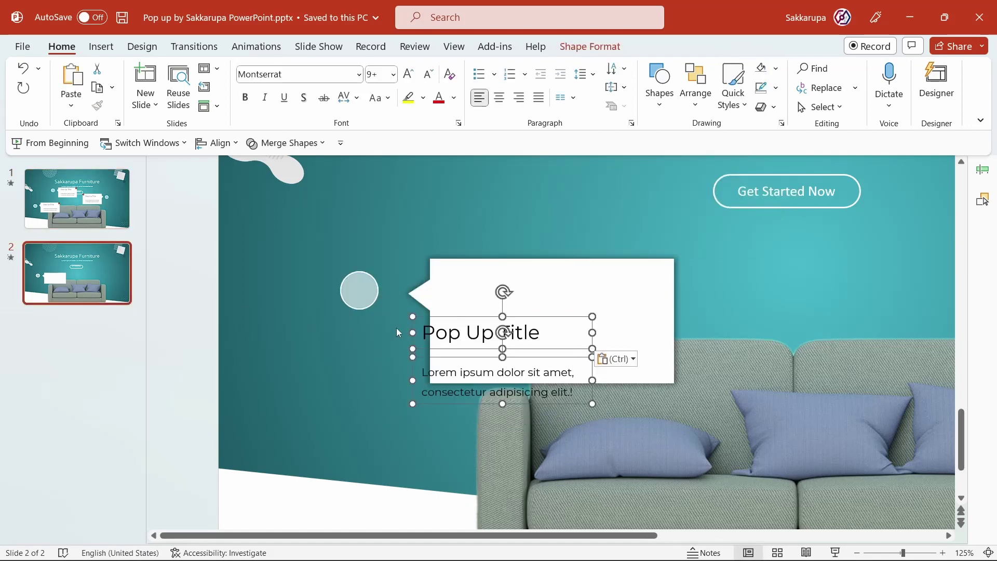
left_click_drag(470, 400, 512, 362)
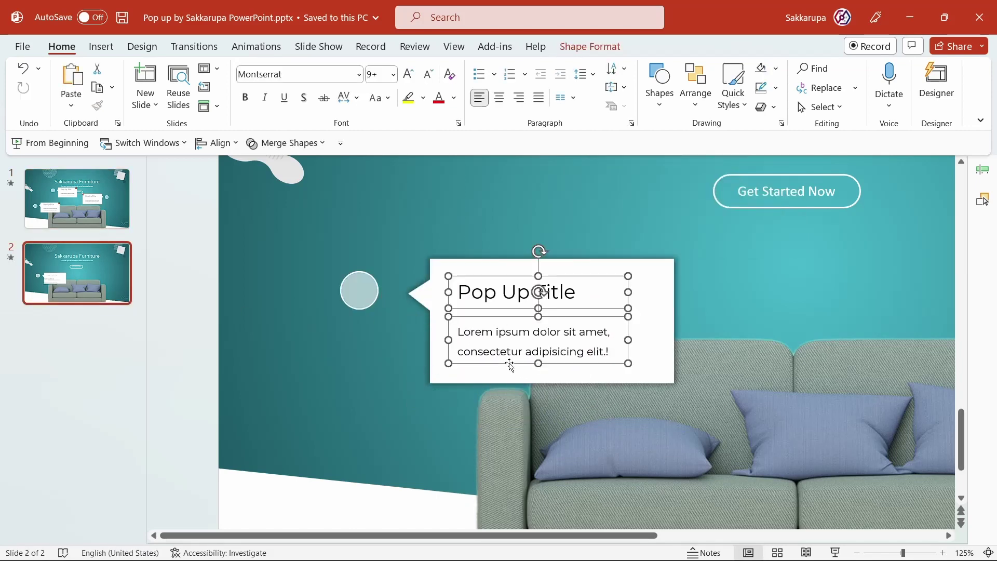
- Make the speech bubble narrower and shorter to fit the text
left_click(664, 322)
left_click_drag(674, 320, 636, 322)
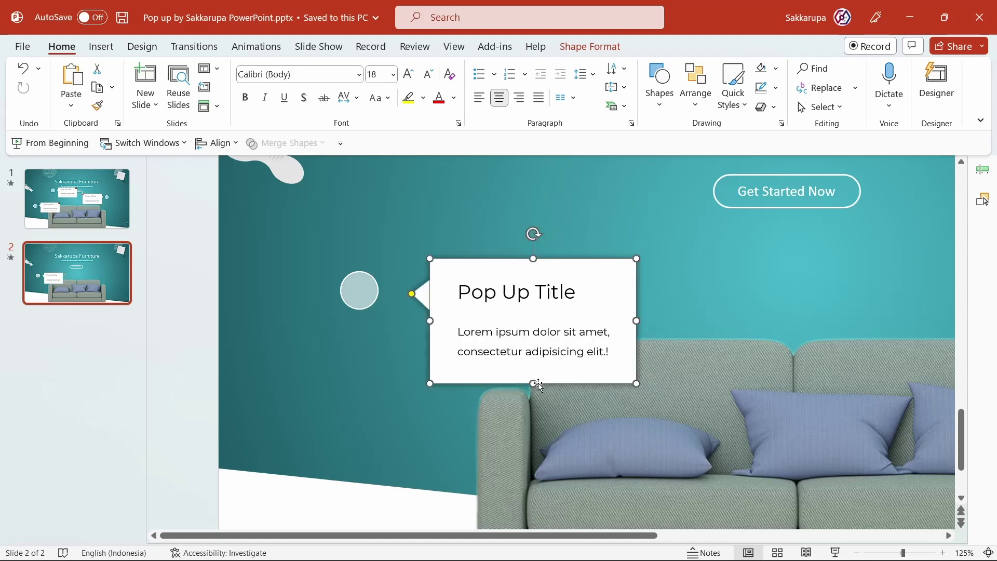
left_click_drag(533, 381, 534, 372)
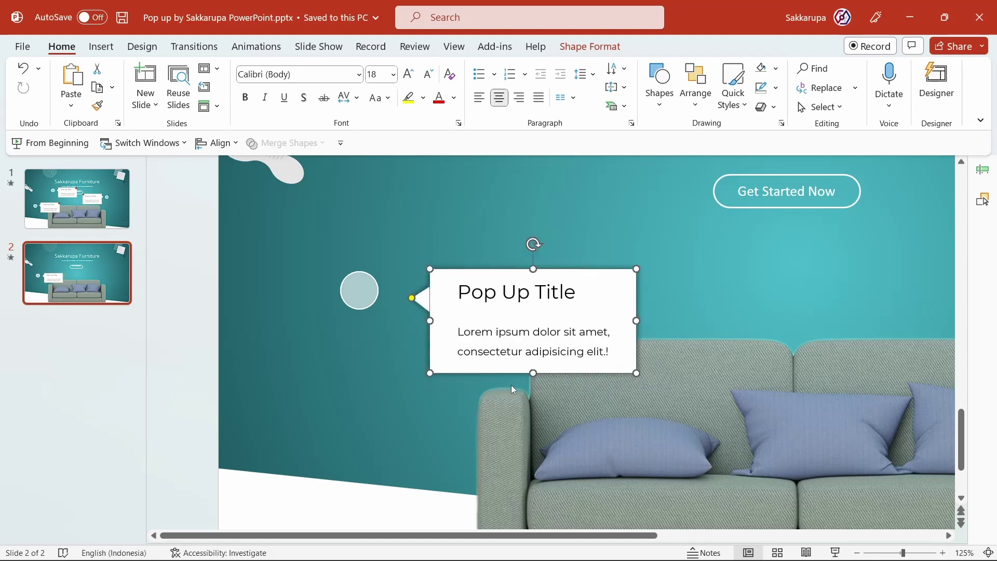
- Group the bubble with its title and body text and nudge the group up and left
left_click(483, 390)
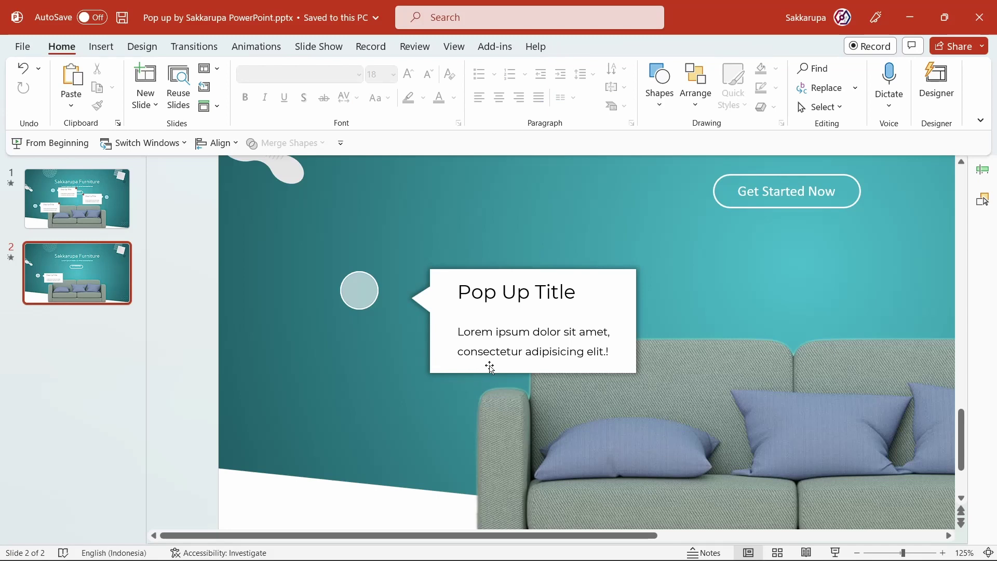
left_click(491, 357)
left_click(473, 294, "shift")
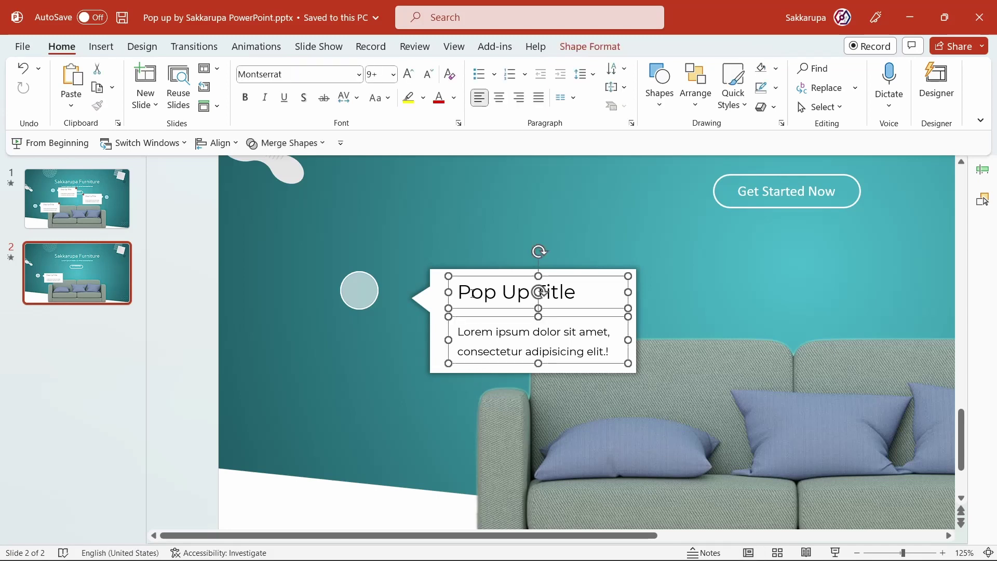
left_click(438, 287, "shift")
key("ctrl+g")
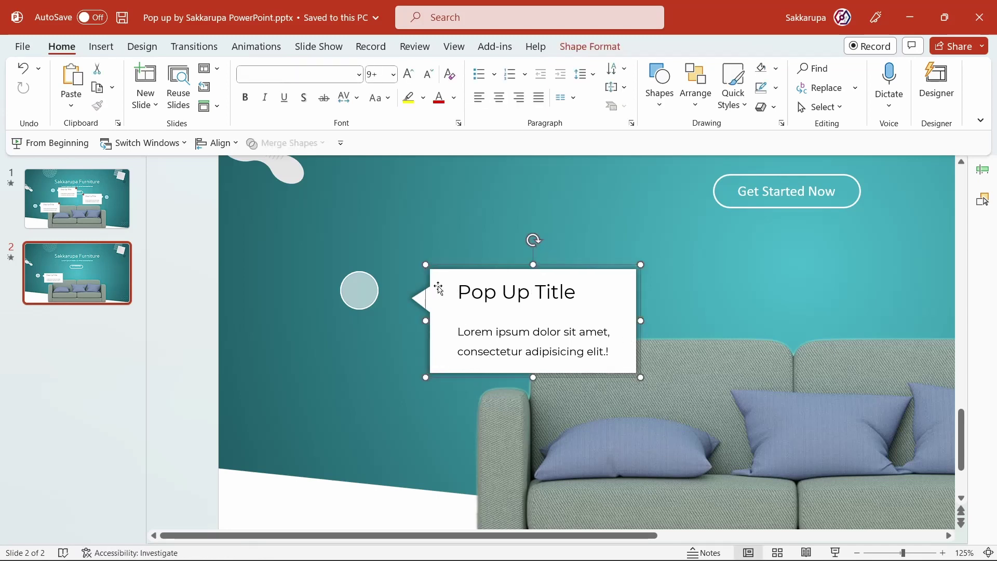
left_click_drag(461, 369, 452, 362)
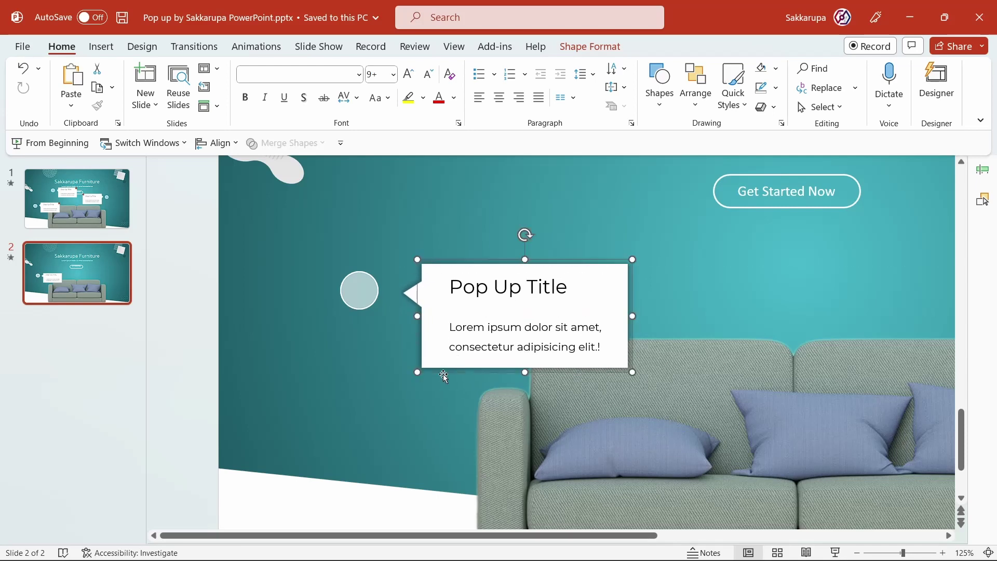
left_click(433, 394)
- Draw a small rectangle at the pop-up's top-right corner
left_click(660, 83)
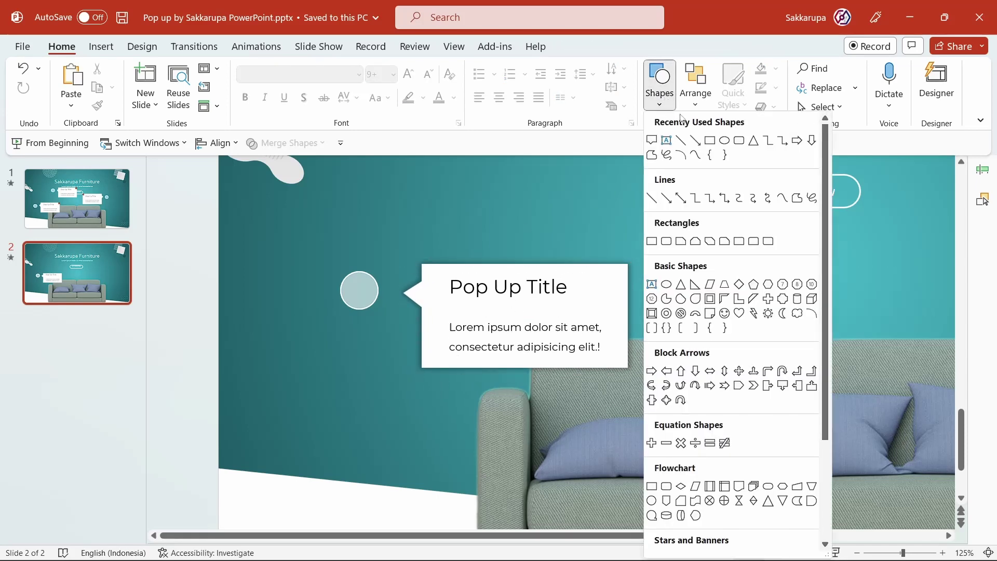
left_click(710, 141)
mouse_move(583, 271)
left_mouse_down()
mouse_move(604, 289)
mouse_move(625, 277)
left_mouse_up()
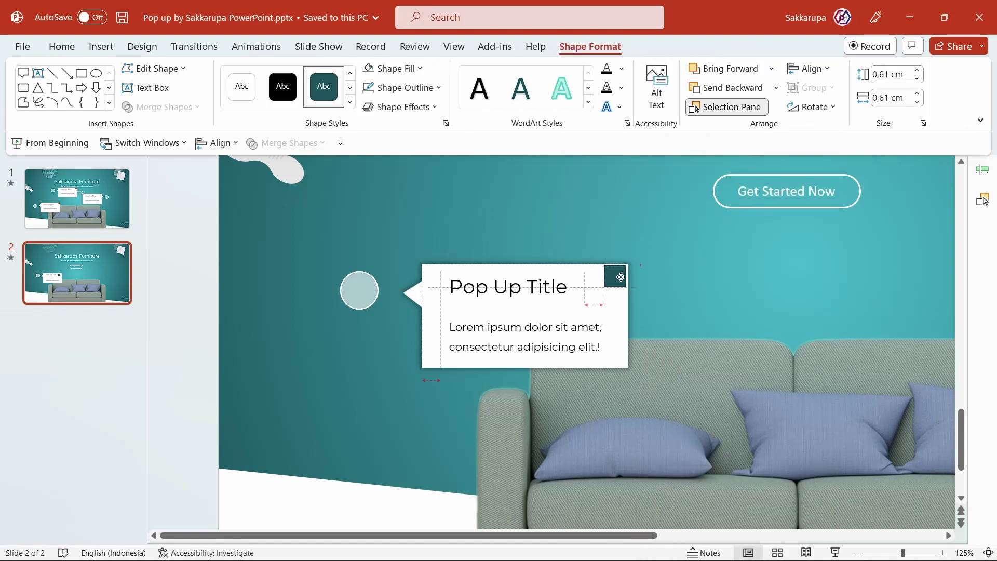
- Give the square a red fill, no outline, and the text X
left_click(403, 88)
left_click(409, 287)
left_click(393, 68)
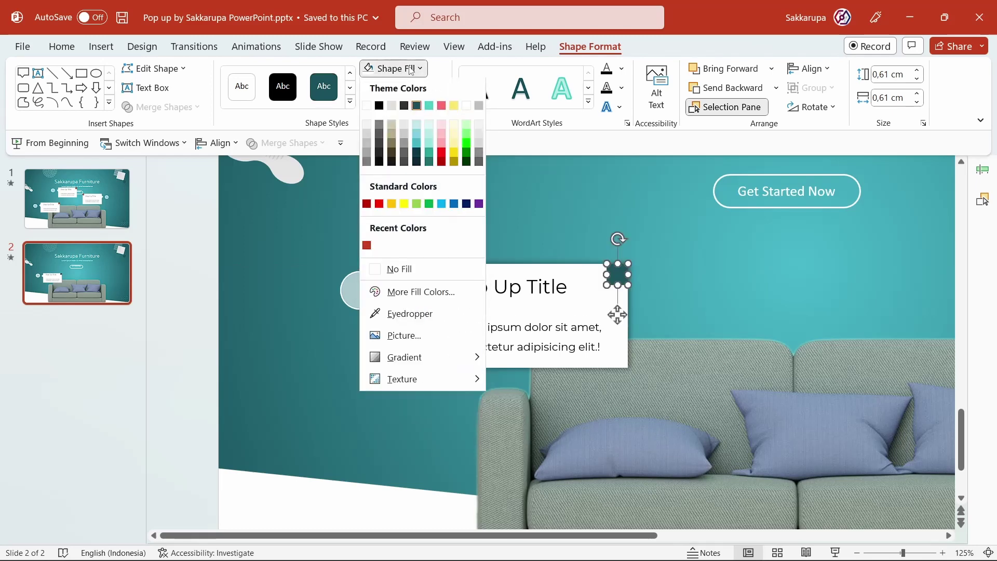
left_click(366, 248)
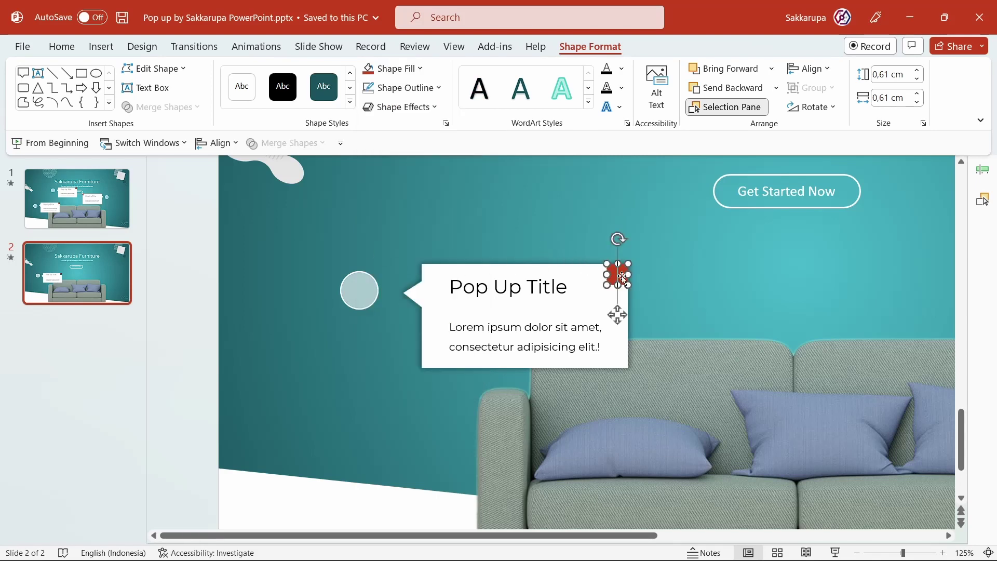
type("X")
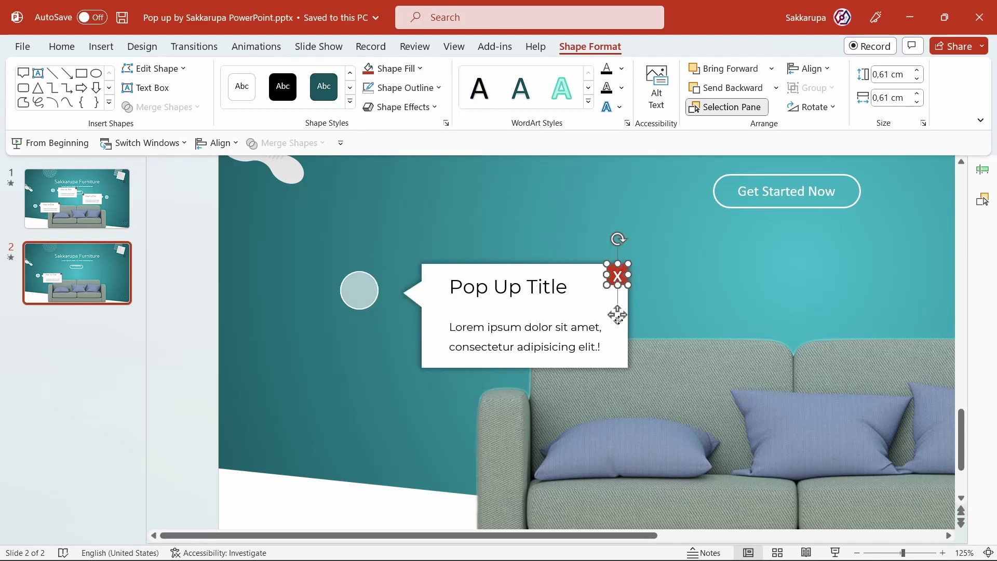
- Reselect the red X square, undo the last change, and deselect it
left_click(641, 294)
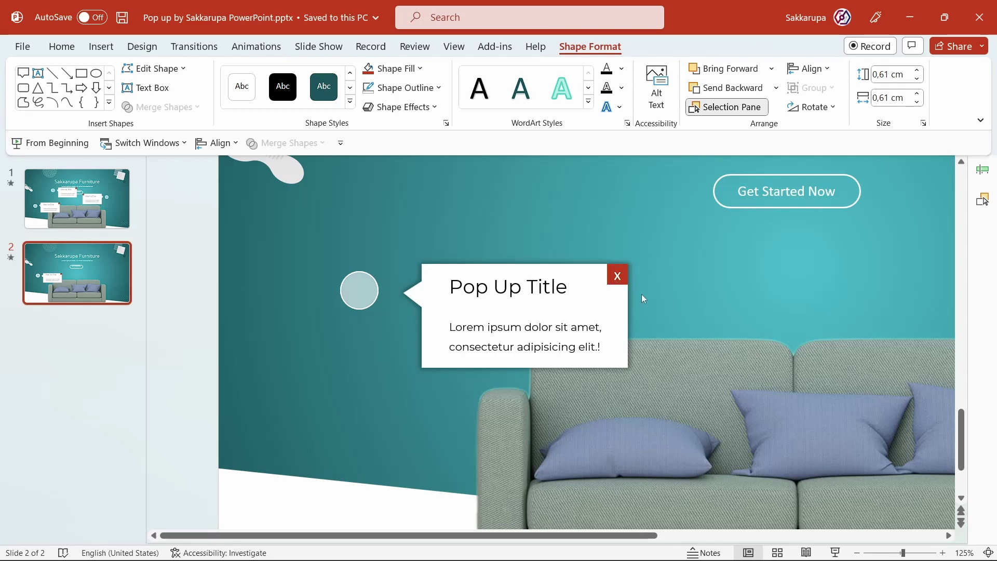
left_click(631, 282)
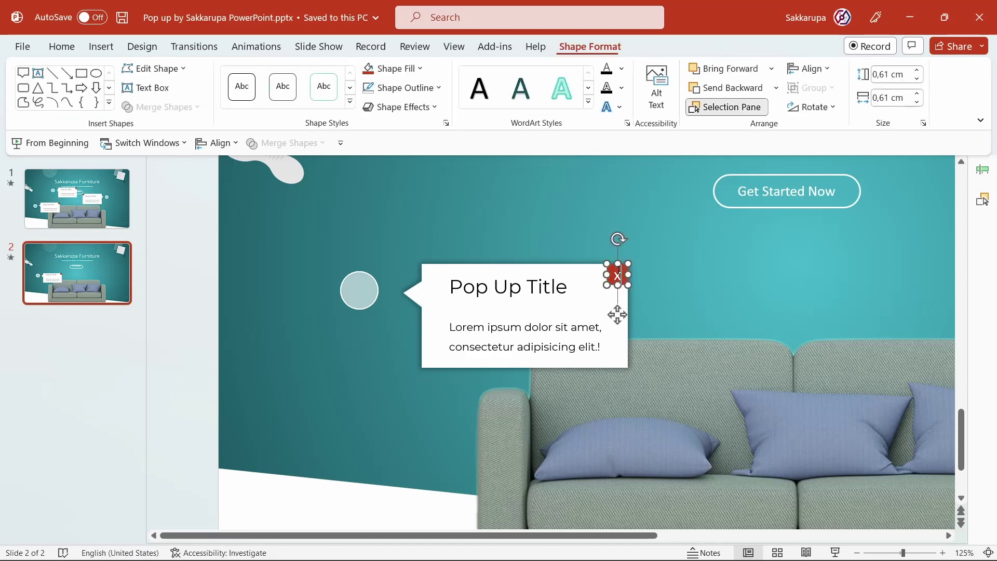
key("ctrl+z")
left_click(679, 280)
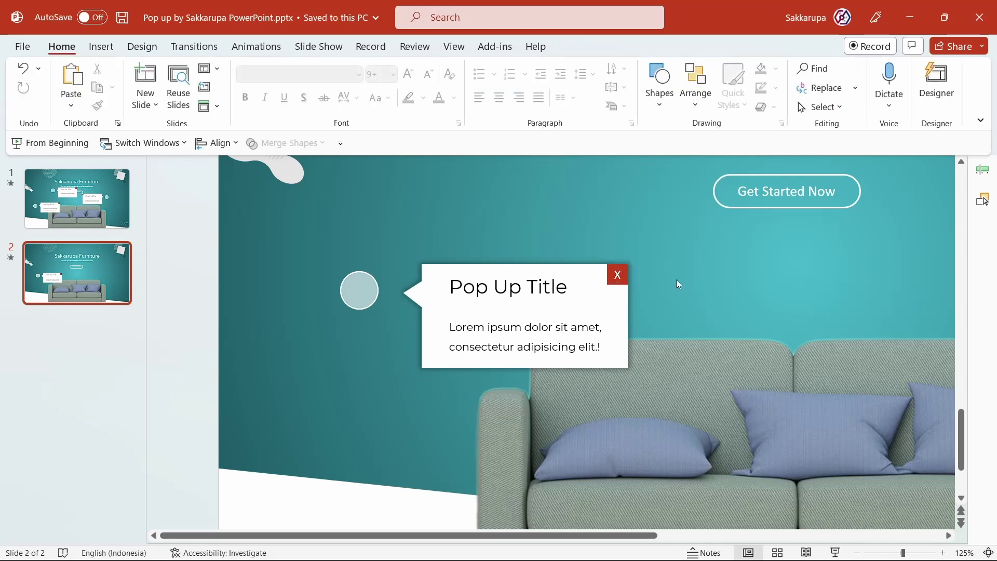
scroll(676, 280, "down", 5, "ctrl")
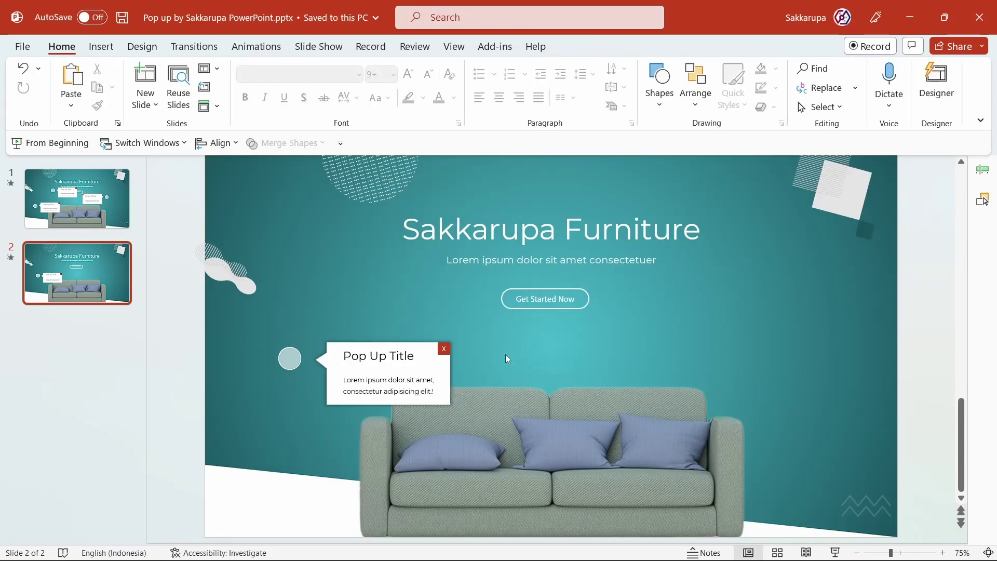
- Apply a Fade entrance to the whole pop-up group and to the red X square
left_click(435, 385)
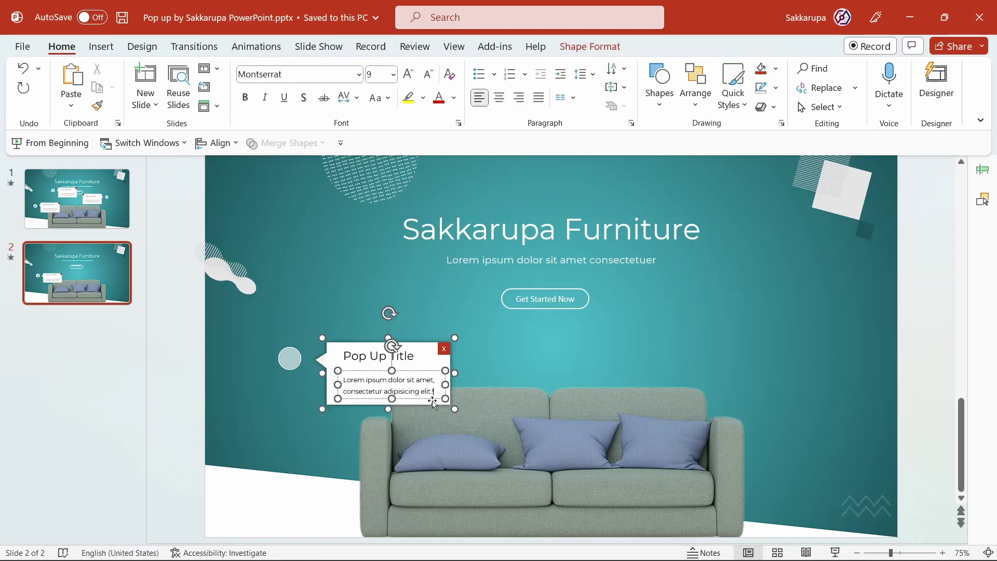
left_click(435, 410)
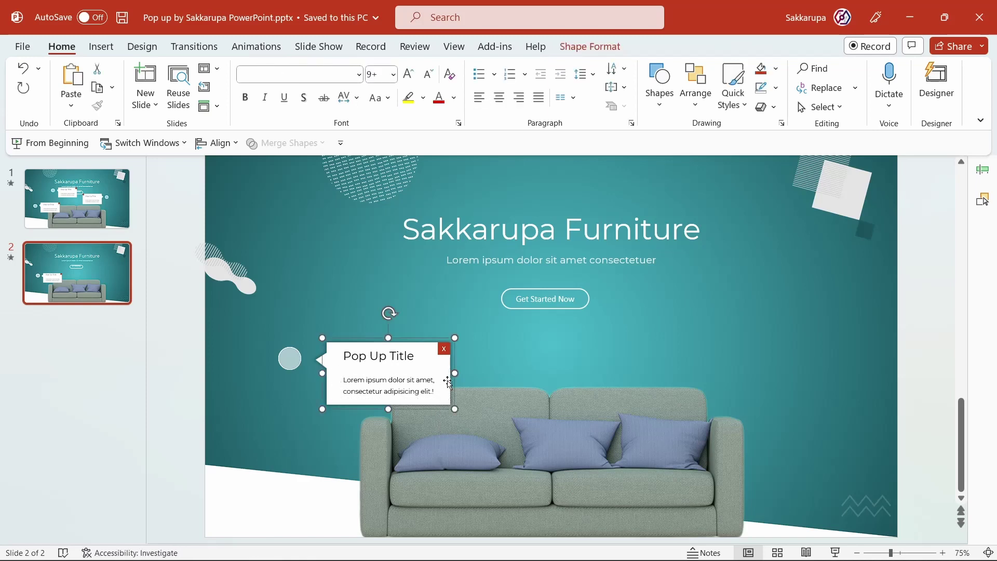
left_click(248, 45)
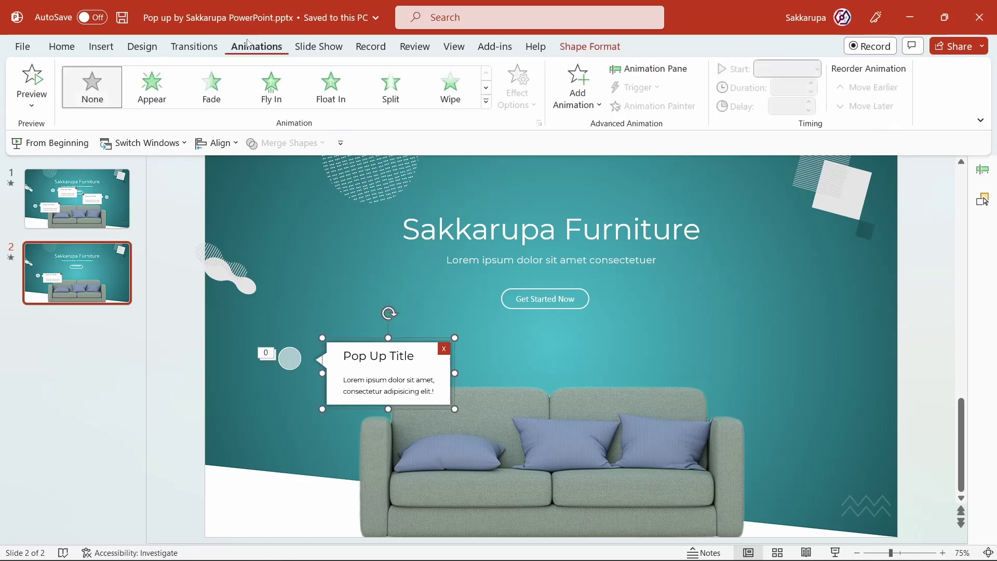
left_click(213, 94)
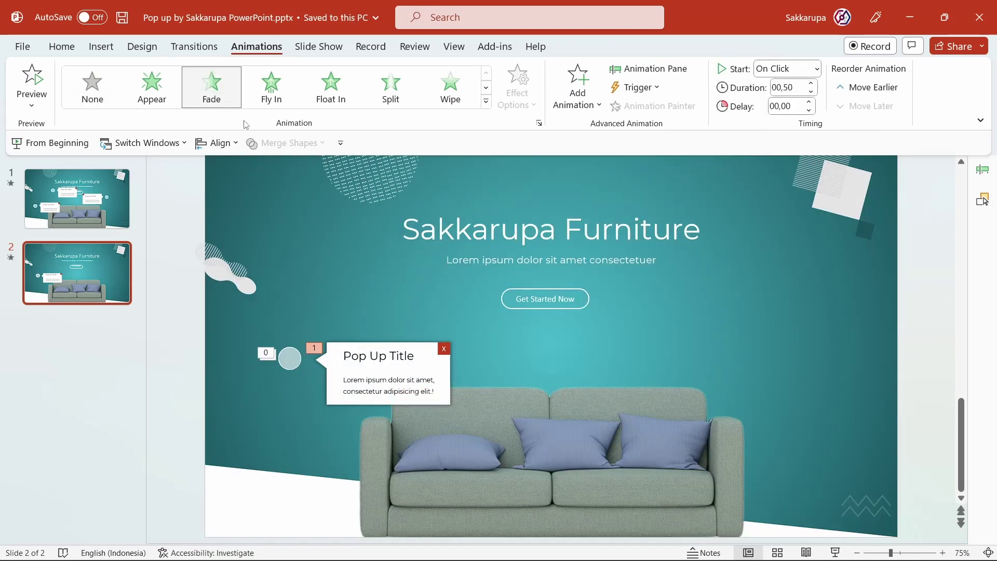
left_click(446, 350)
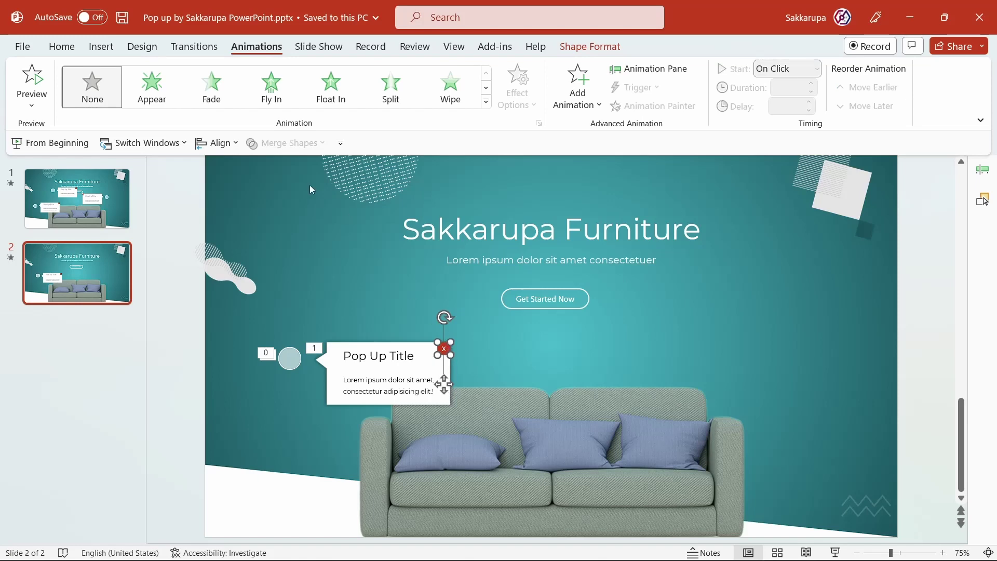
left_click(212, 88)
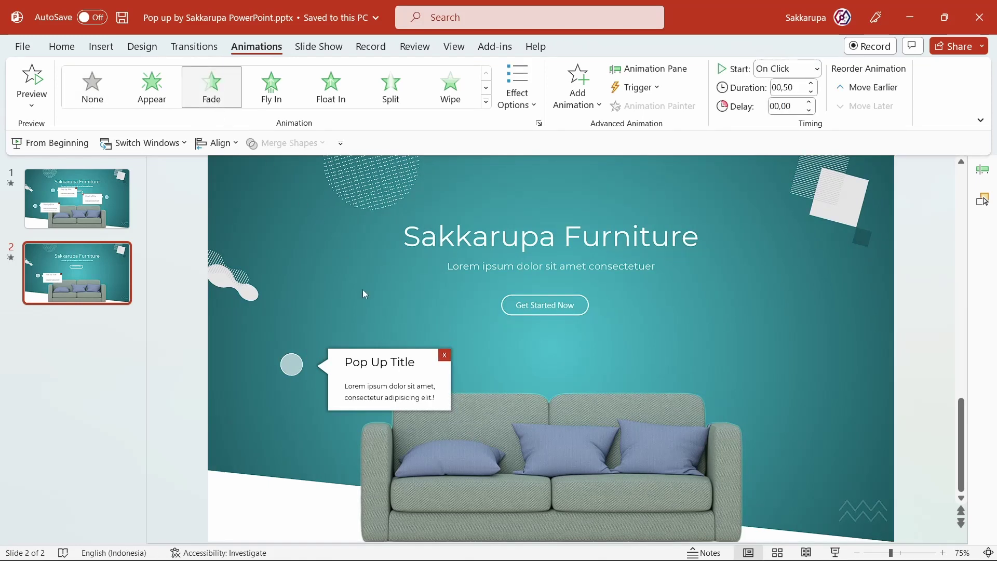
left_click(982, 169)
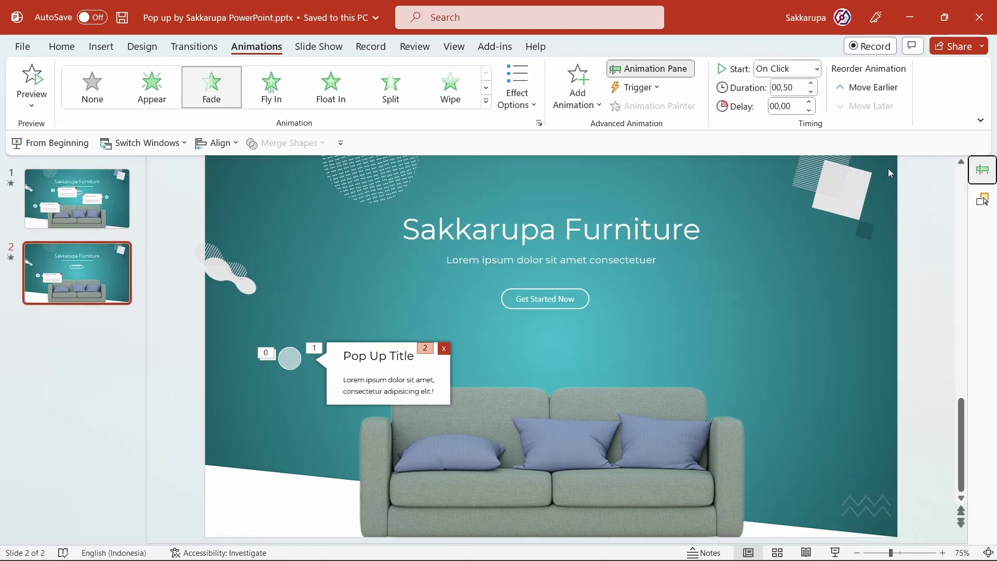
- In the Animation Pane, set the red X's Fade to start With Previous
left_click(888, 168)
left_click(982, 169)
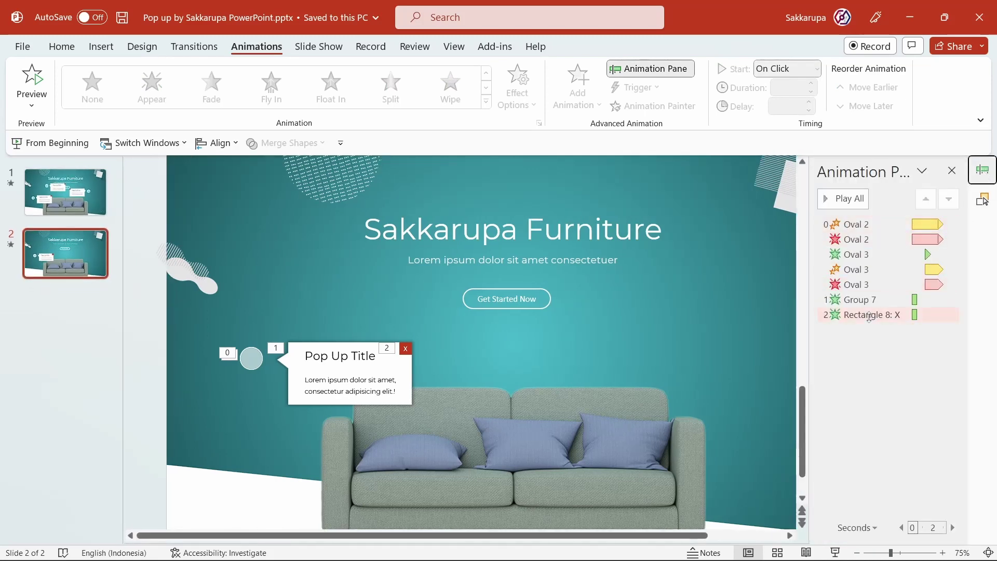
left_click(869, 316)
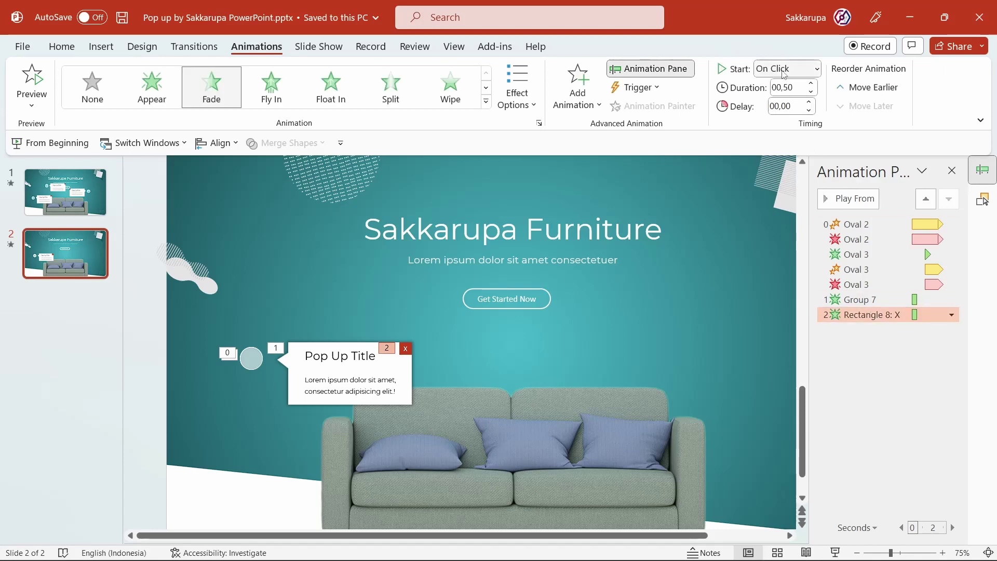
left_click(816, 68)
left_click(793, 109)
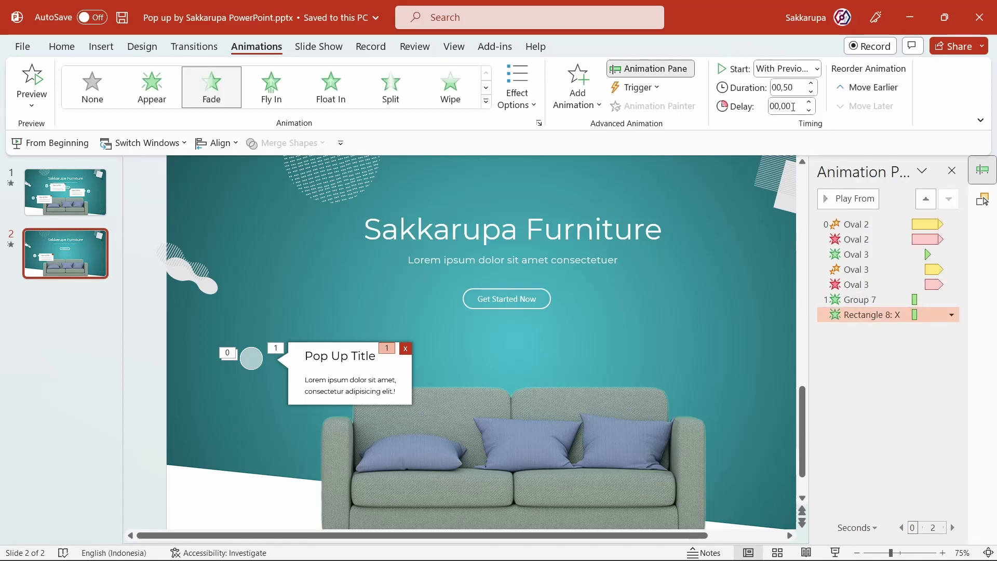
left_click(410, 345)
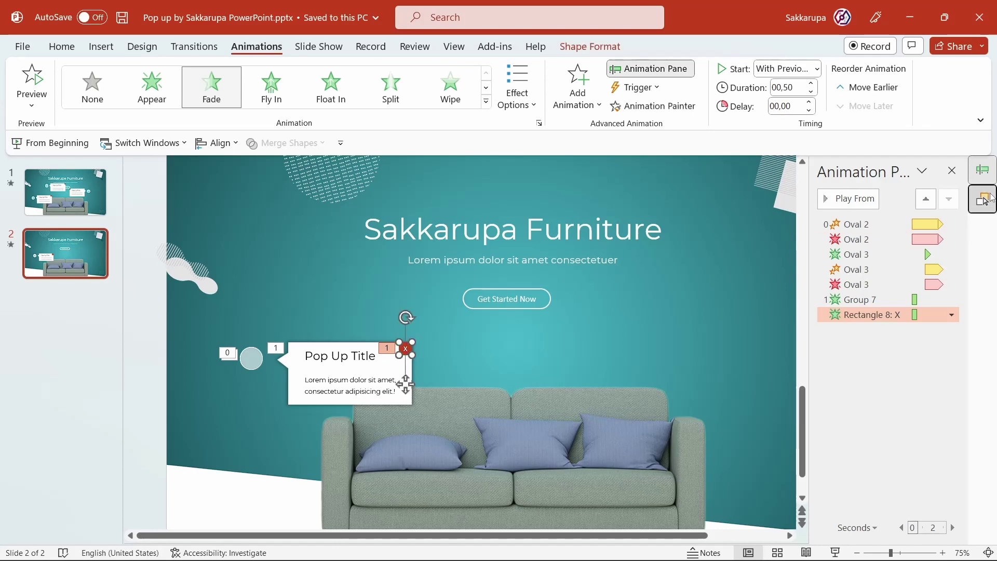
- Rename Rectangle 8 to 'Close 1' in the Selection Pane
left_click(982, 199)
double_click(877, 226)
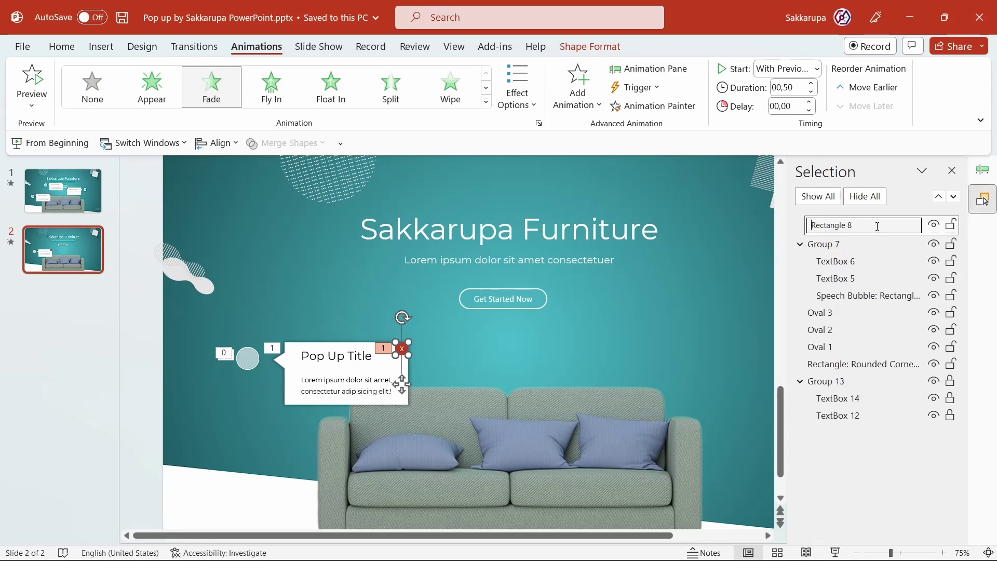
key("ctrl+a")
type("C")
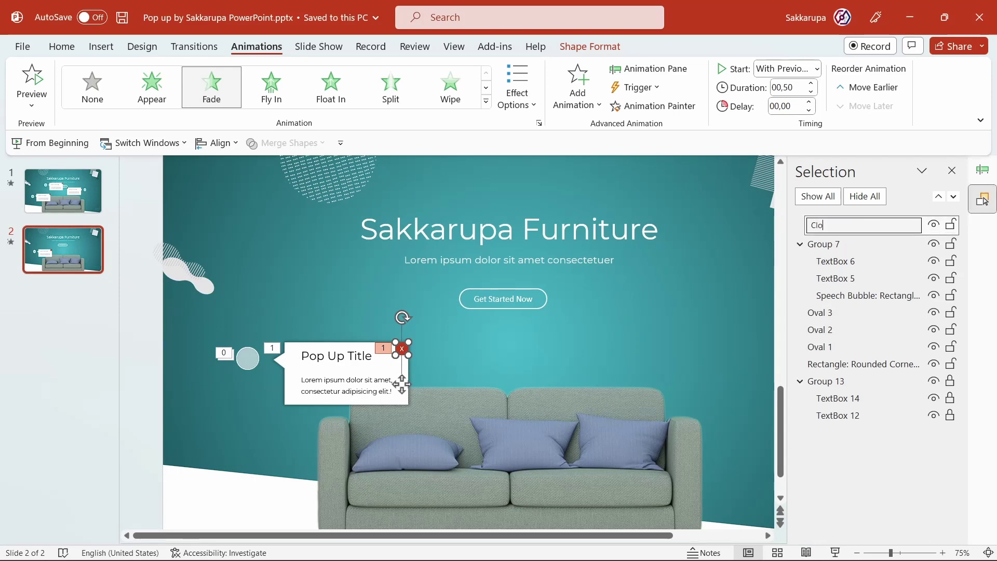
type("se 1")
key("Return")
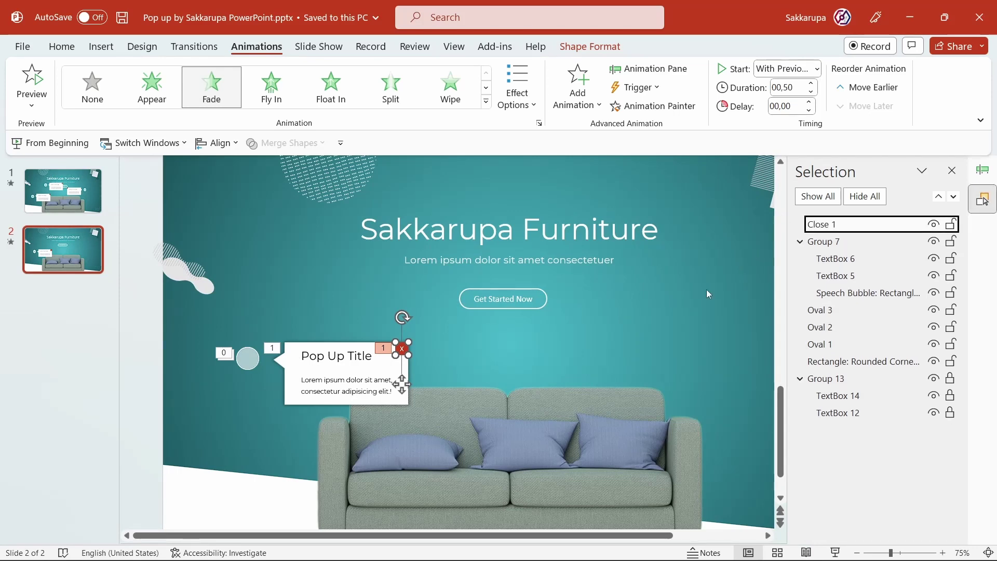
left_click(593, 309)
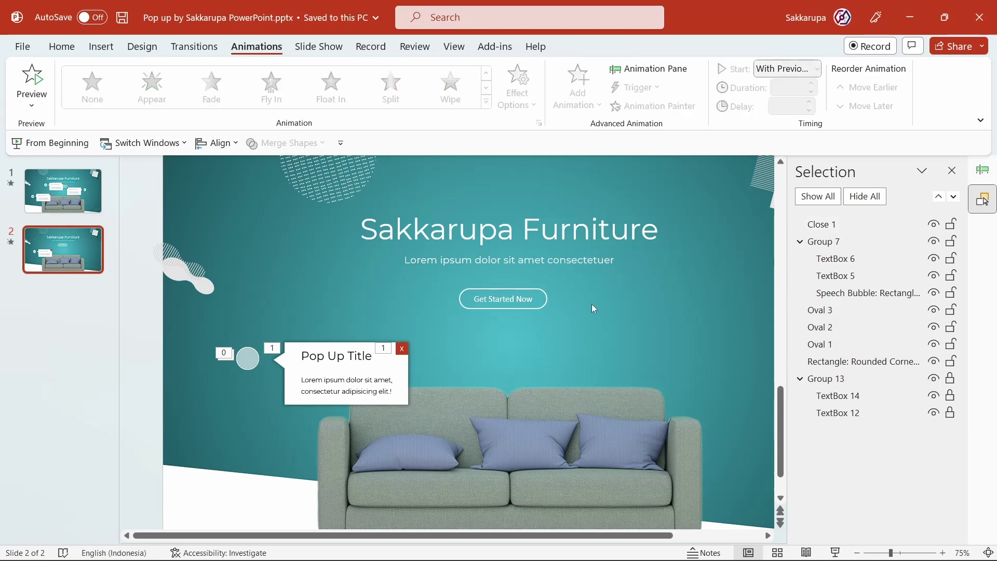
- Set the pop-up group's animation trigger to On Click of Oval 1
left_click(395, 386)
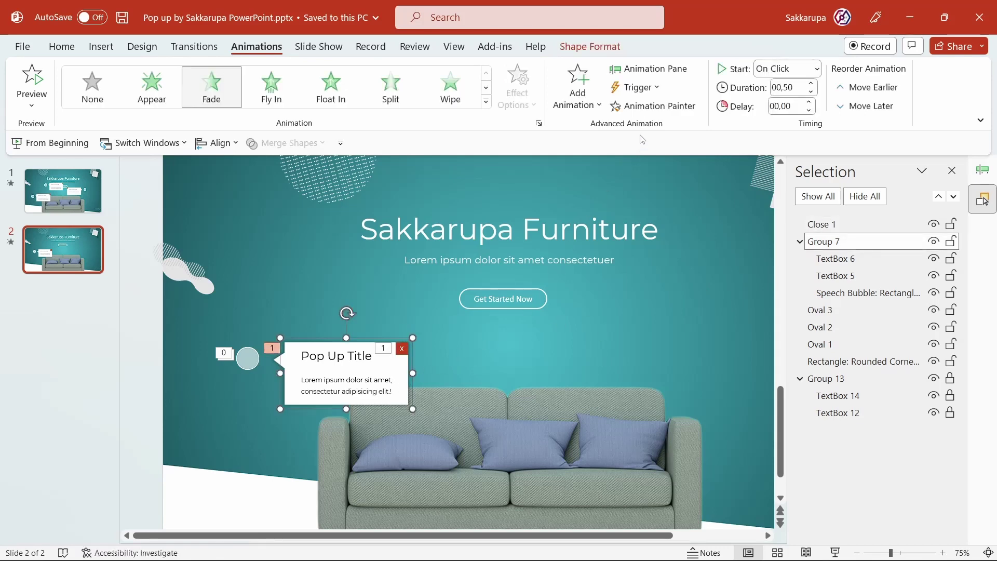
left_click(637, 87)
mouse_move(655, 108)
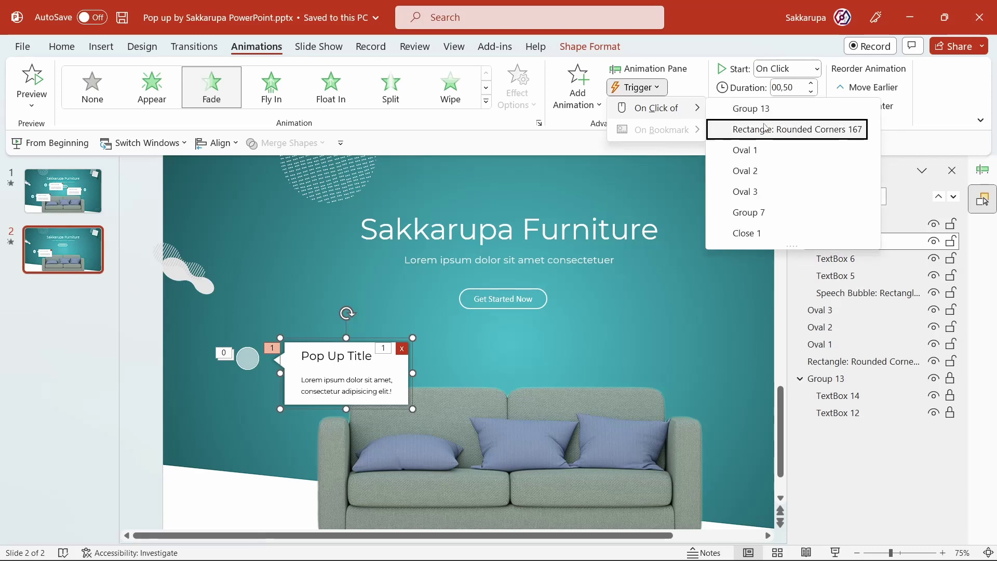
left_click(786, 150)
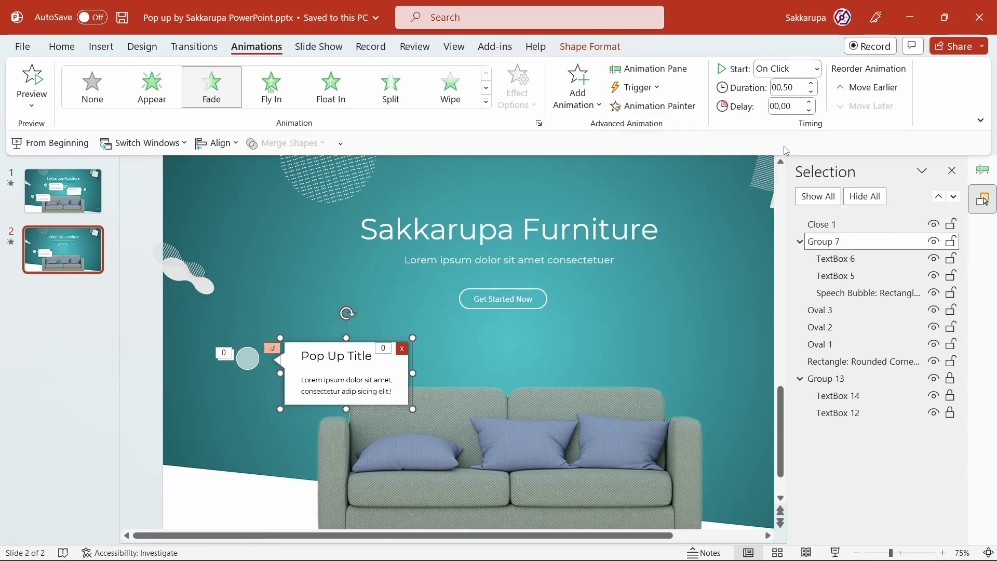
- Set the Close 1 X's Fade trigger to On Click of Oval 1 as well
left_click(981, 170)
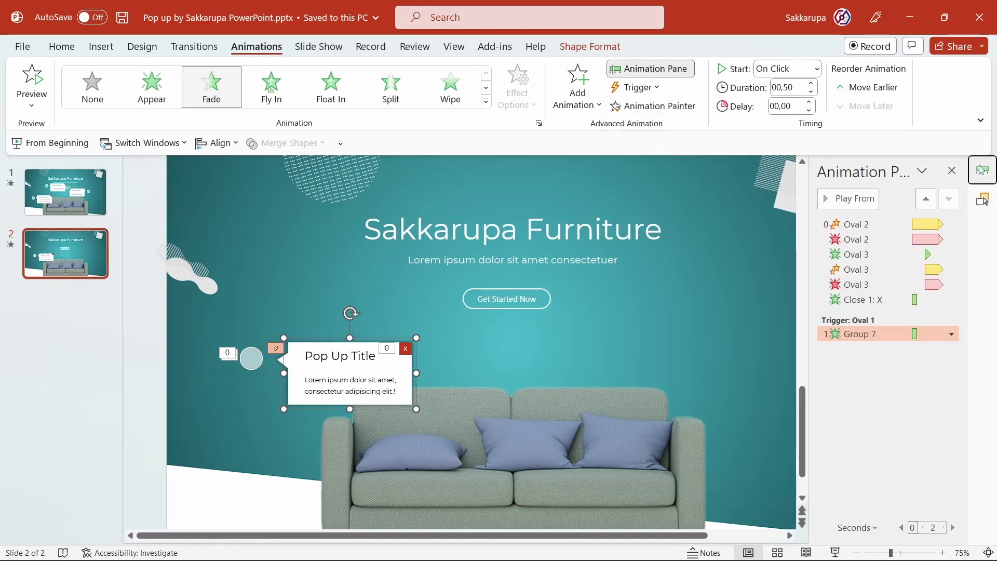
left_click(407, 348)
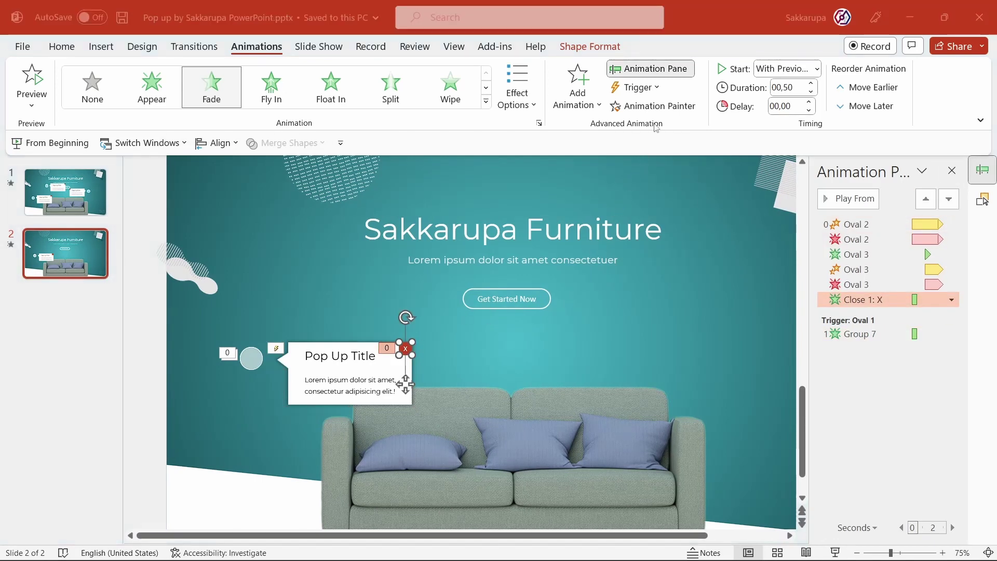
left_click(647, 91)
mouse_move(655, 107)
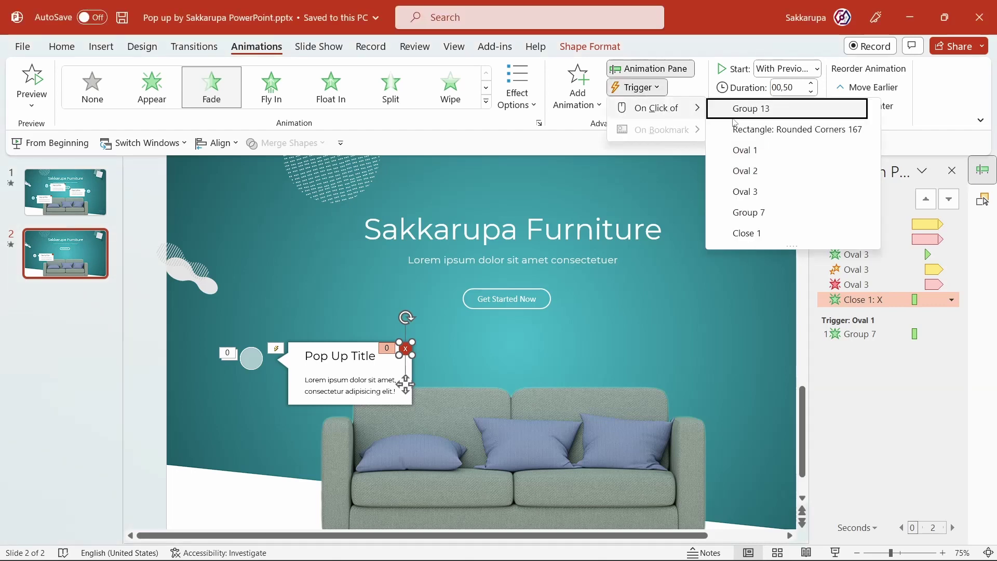
left_click(784, 151)
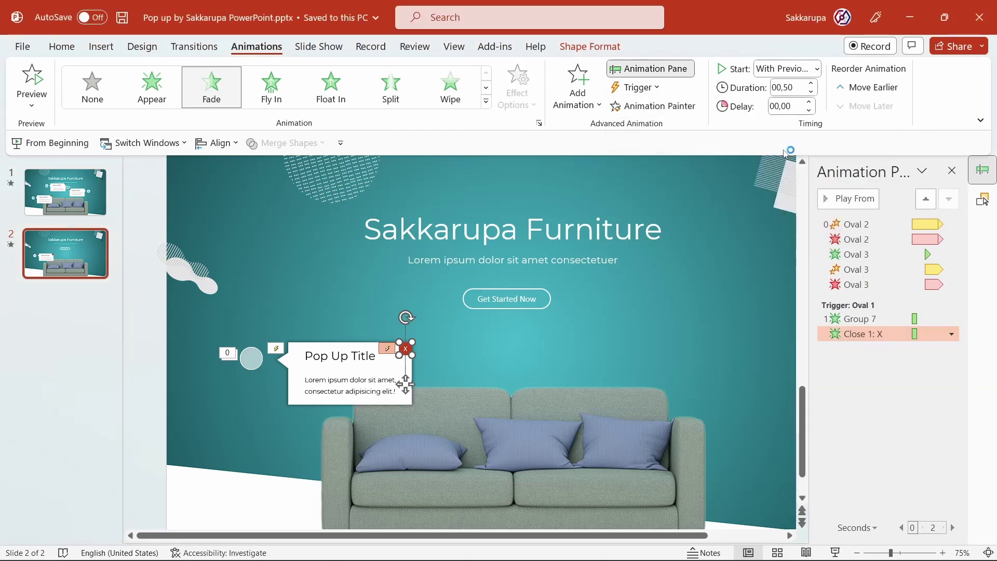
left_click(835, 552)
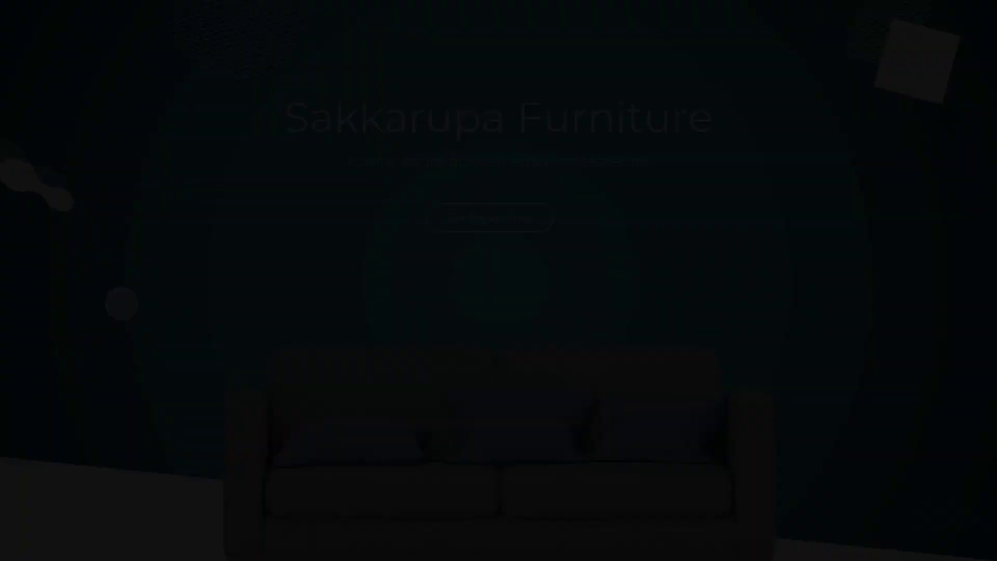
left_click(121, 306)
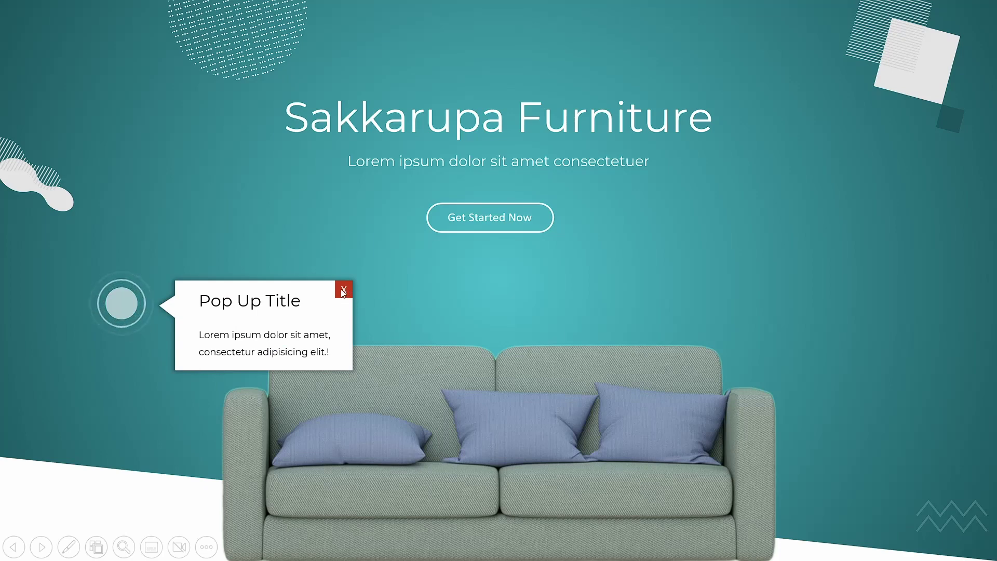
key("Escape")
left_click(365, 404)
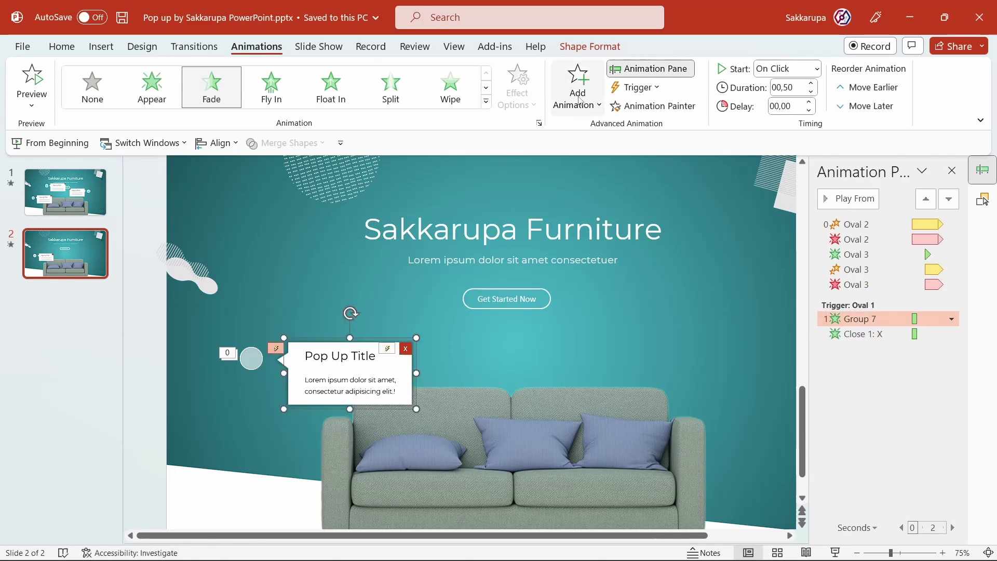
- Add a 00,25-second Fade exit to the pop-up group, triggered by clicking Close 1
left_click(577, 86)
scroll(623, 283, "down", 5)
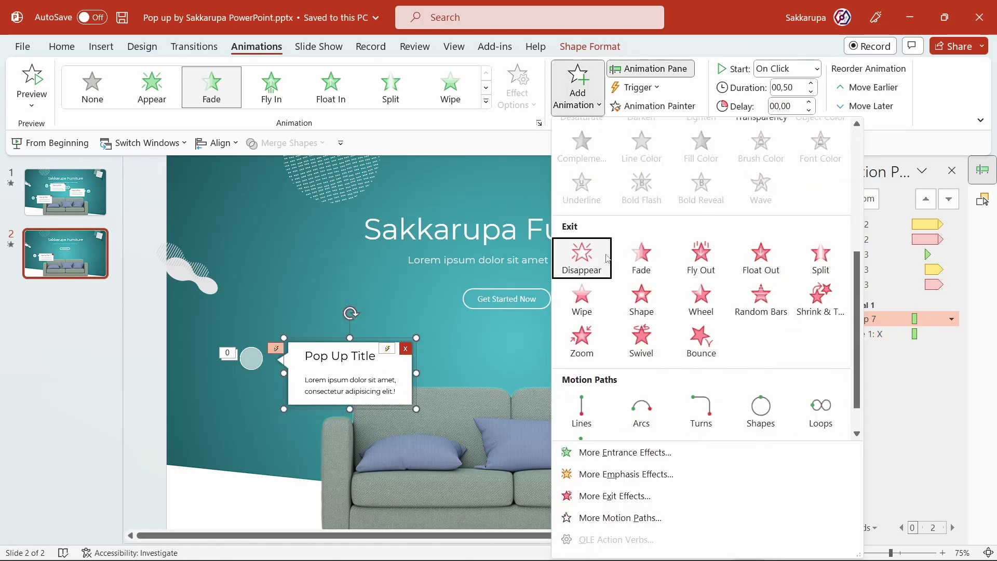
left_click(639, 257)
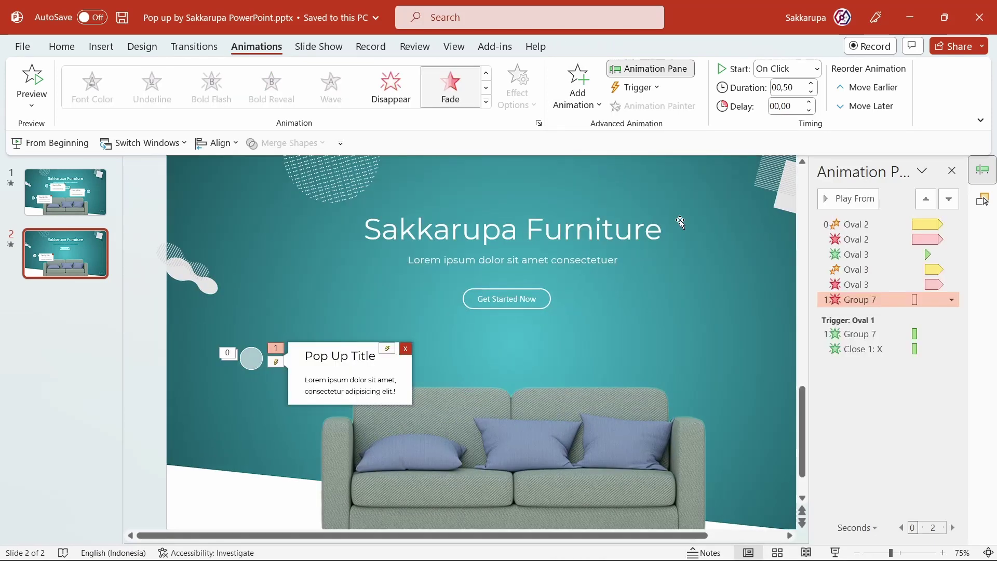
left_click(811, 93)
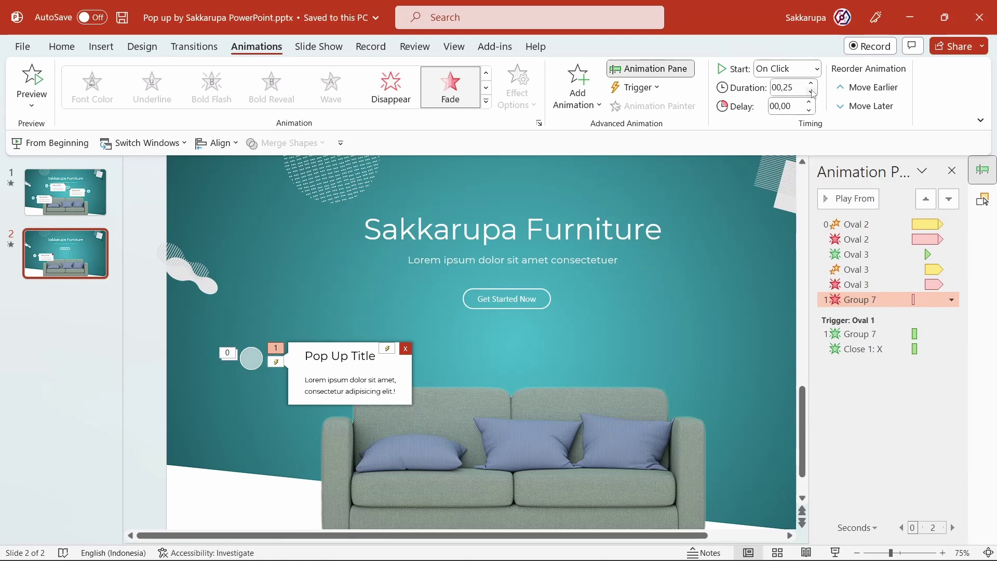
left_click(656, 88)
mouse_move(655, 108)
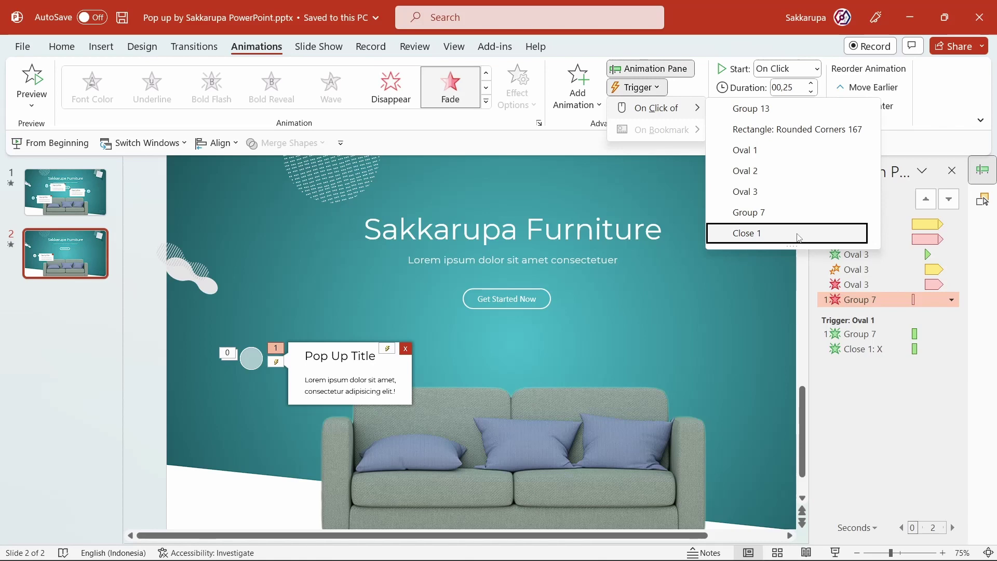
left_click(799, 237)
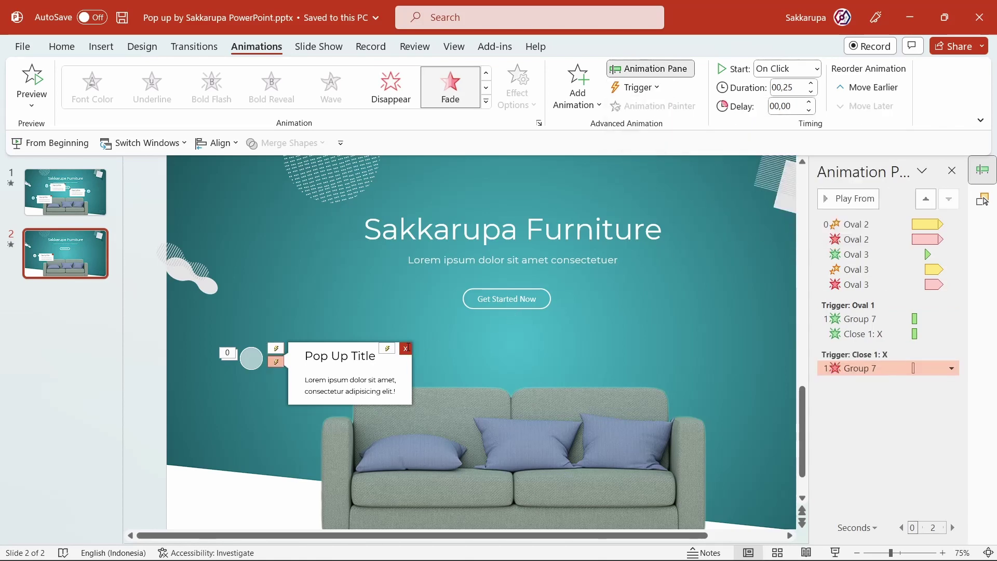
left_click(406, 348)
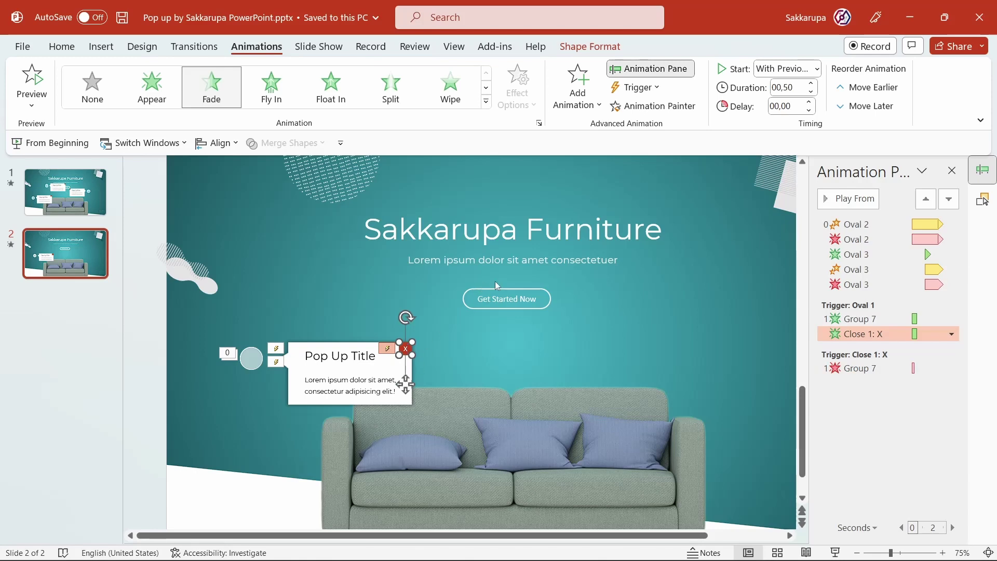
- Add a Fade exit effect to the red X, starting With Previous
left_click(578, 85)
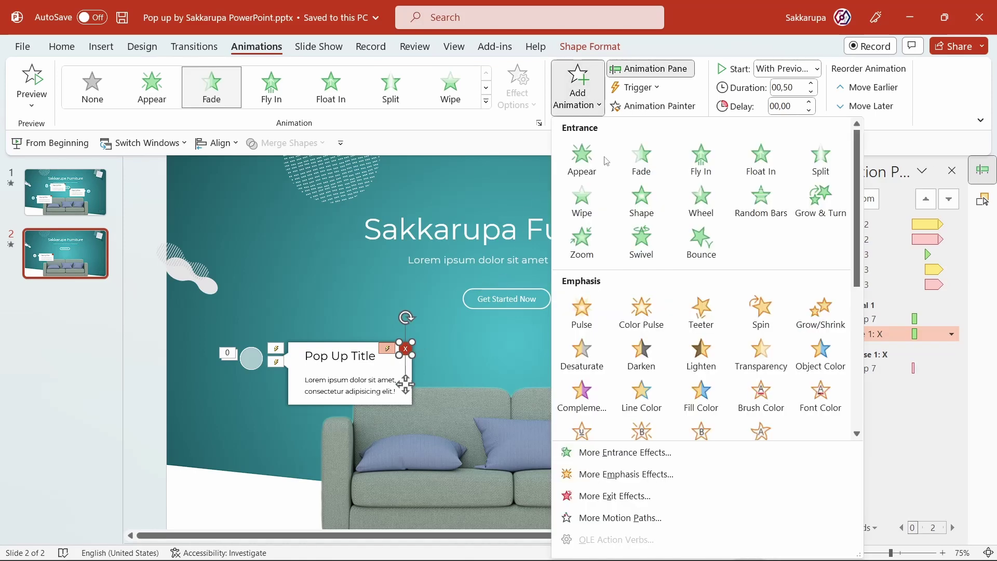
scroll(618, 177, "down", 3)
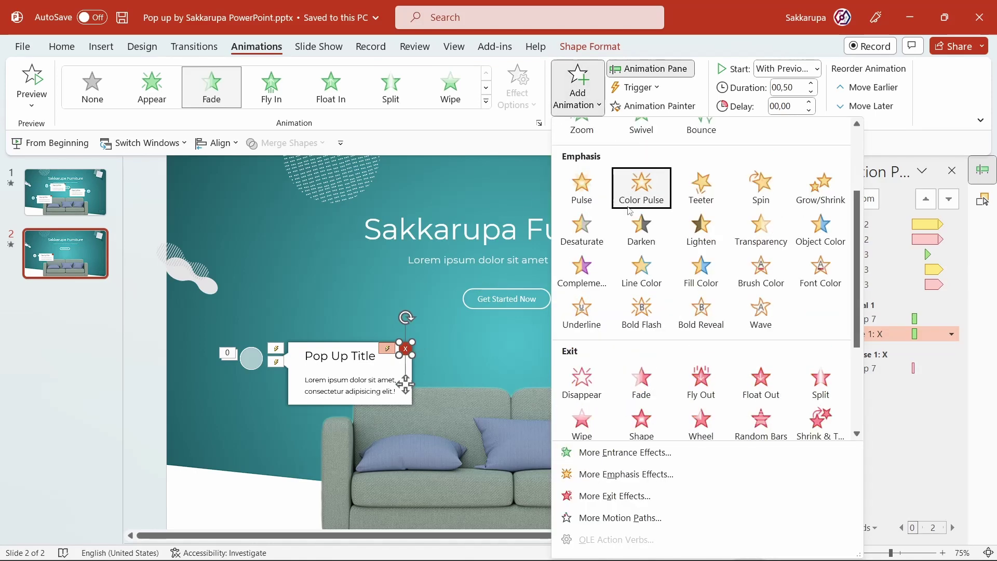
left_click(633, 388)
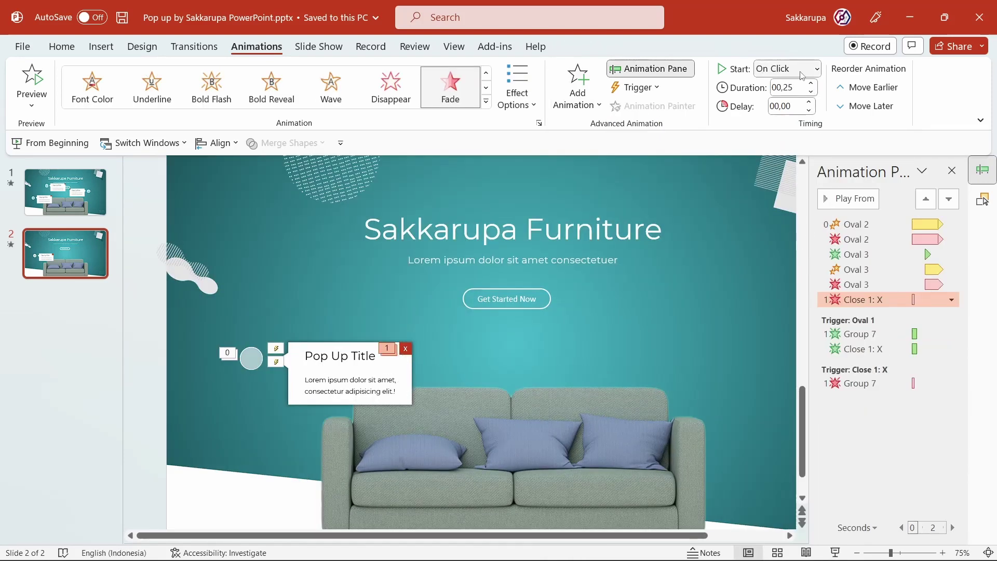
left_click(810, 69)
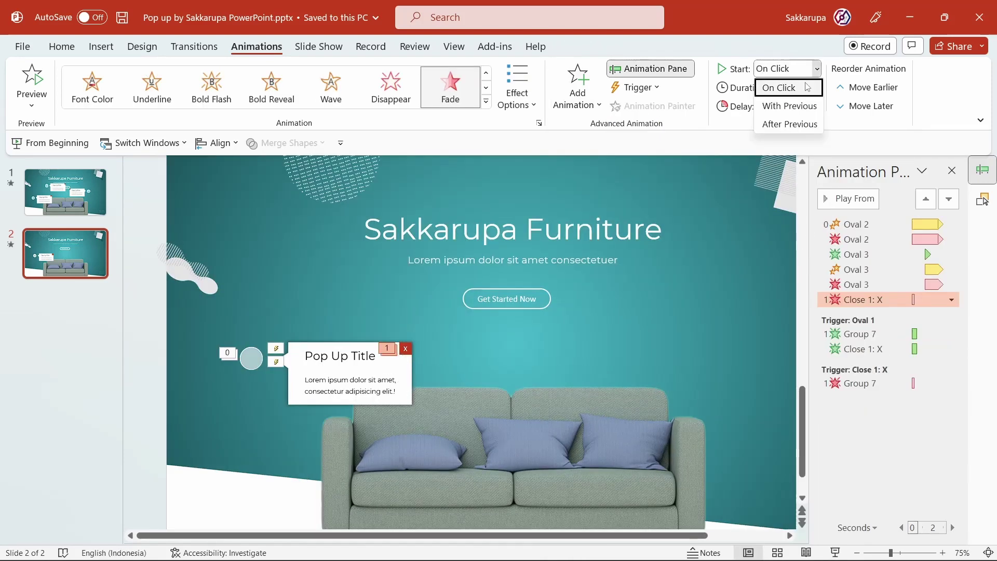
left_click(801, 103)
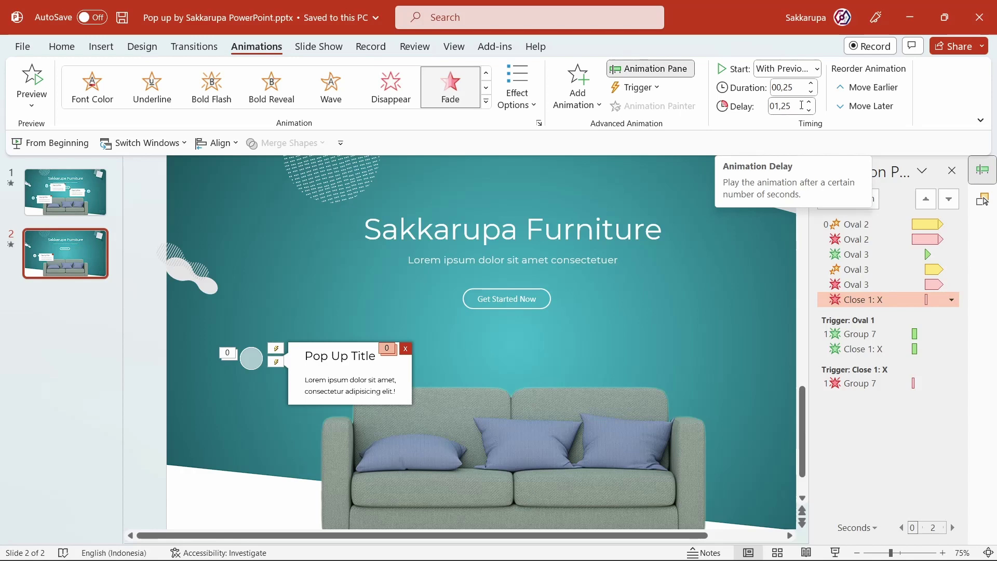
- Trigger the X's fade-out on click of Close 1, with delay set to 00,00
left_click(643, 89)
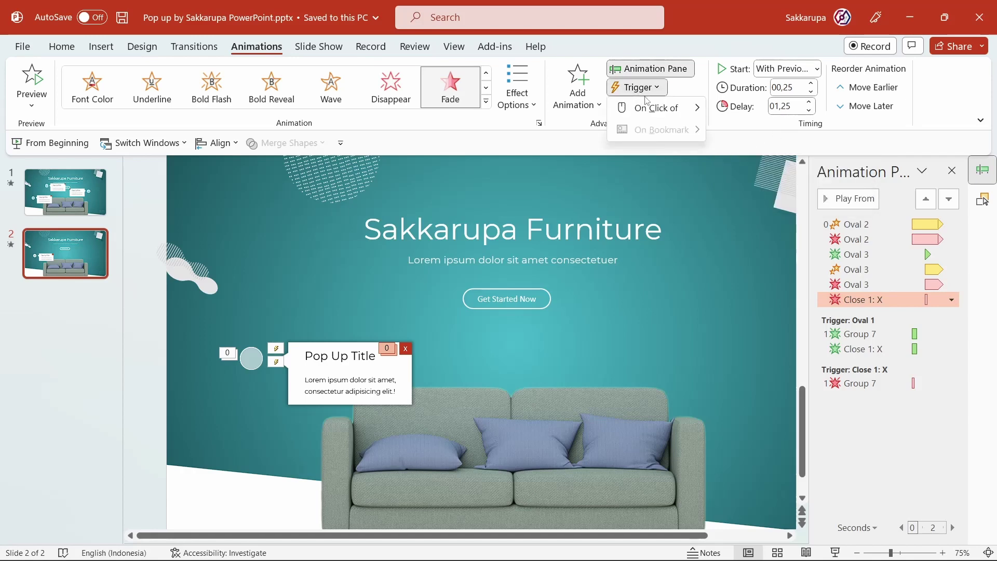
mouse_move(656, 107)
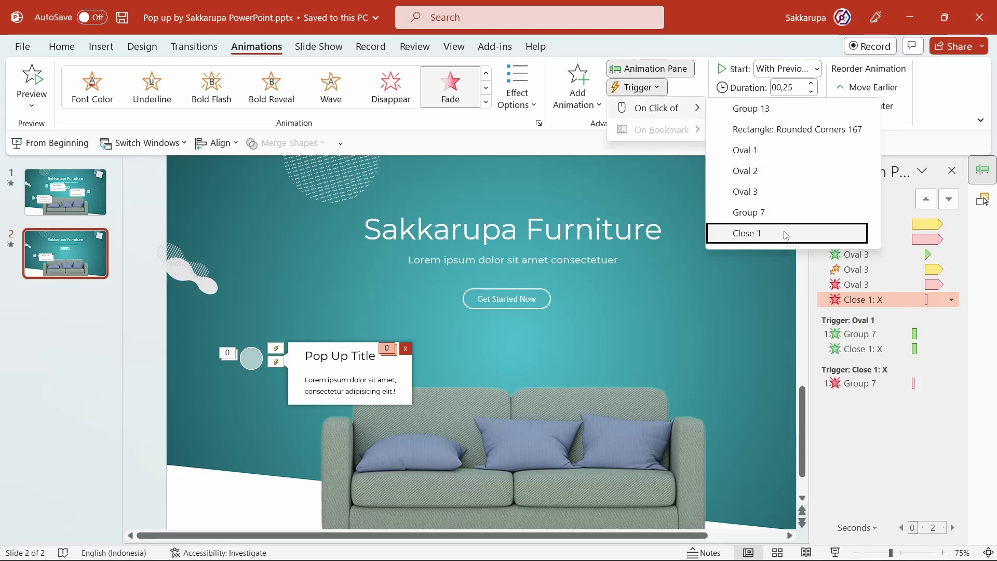
left_click(785, 234)
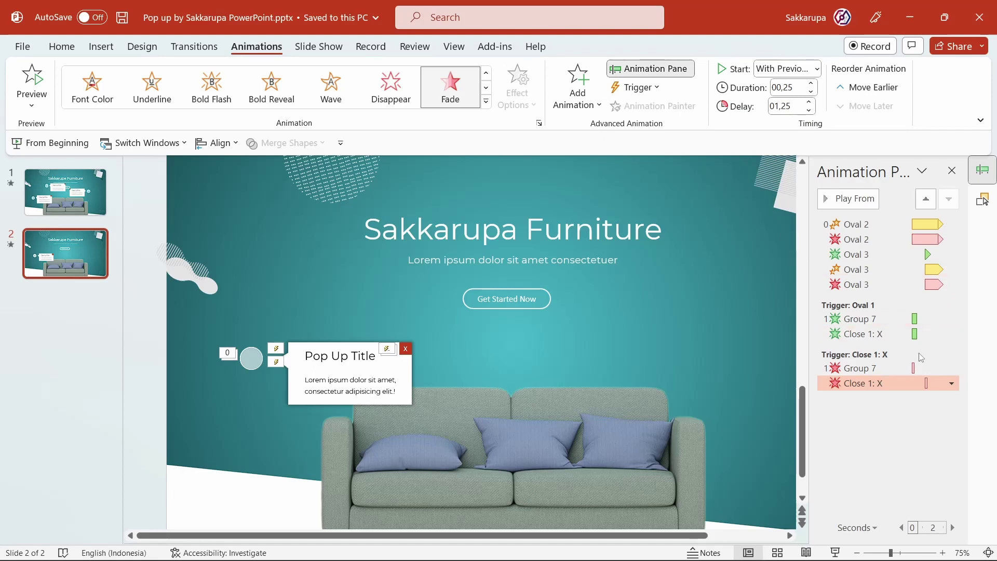
left_click(809, 110)
left_click(809, 110)
left_click(809, 110)
left_click(808, 110)
left_click(872, 431)
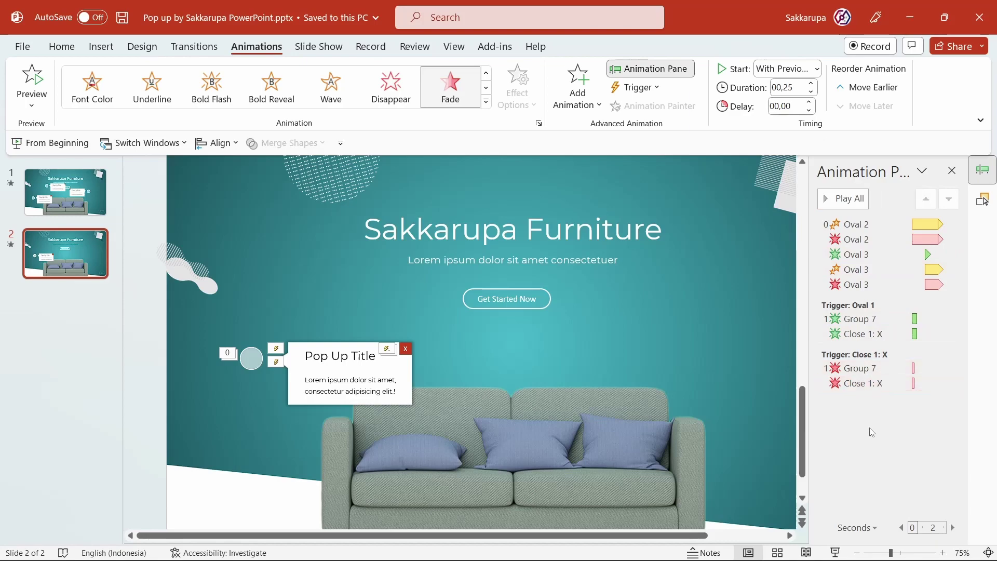
- Play the slide full-screen and open then close the pop-up twice, using the circle and red X
left_click(836, 552)
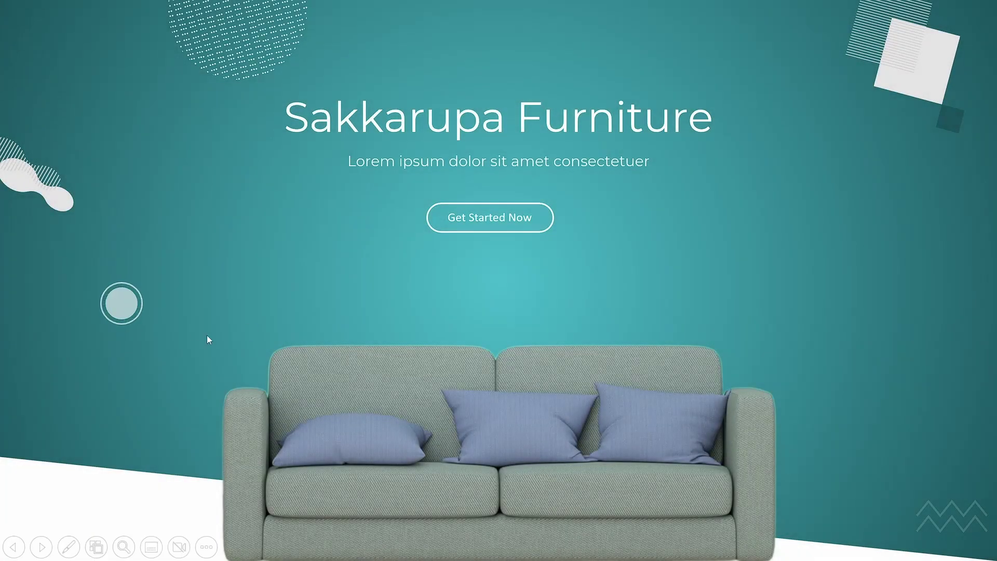
left_click(125, 301)
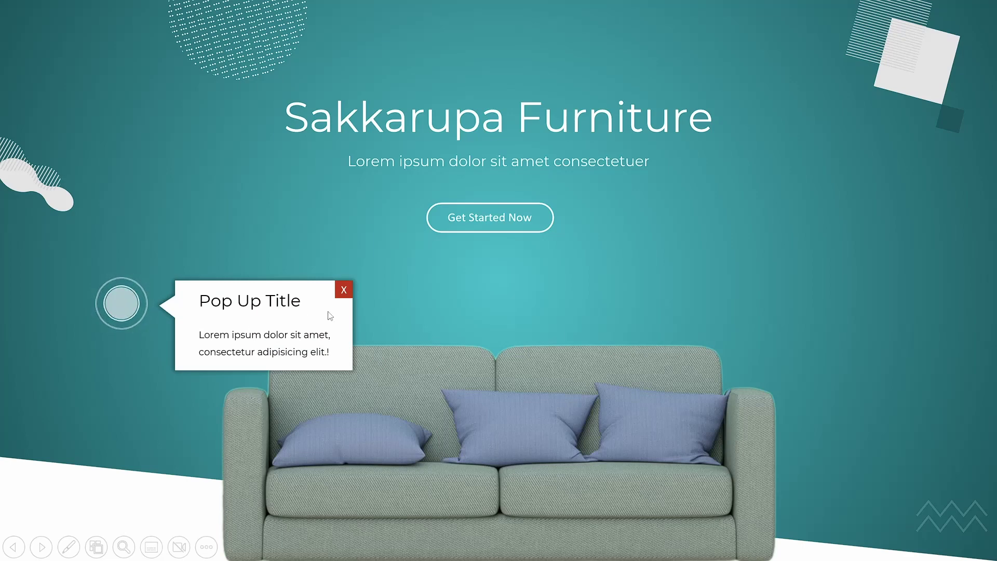
left_click(344, 289)
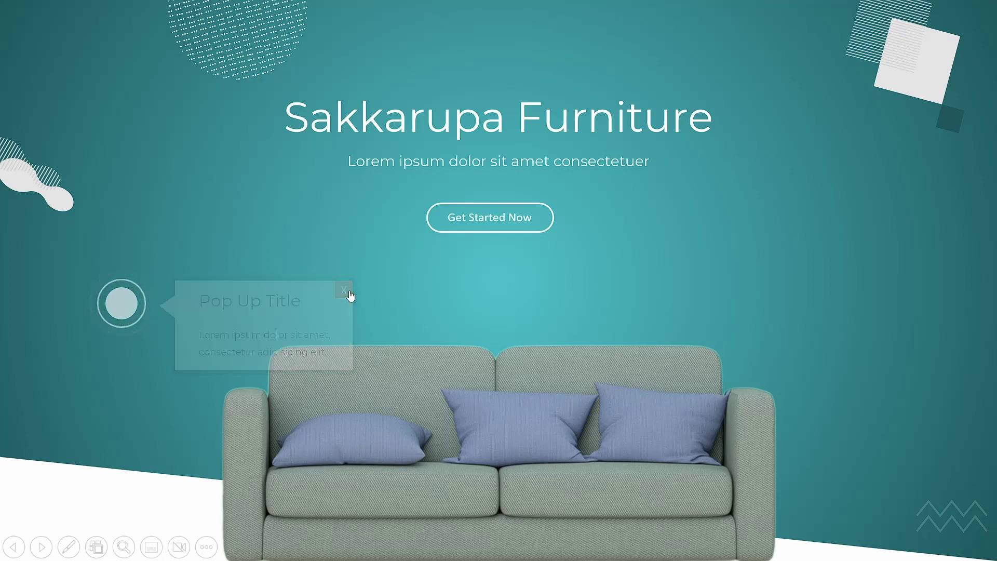
left_click(112, 306)
left_click(342, 288)
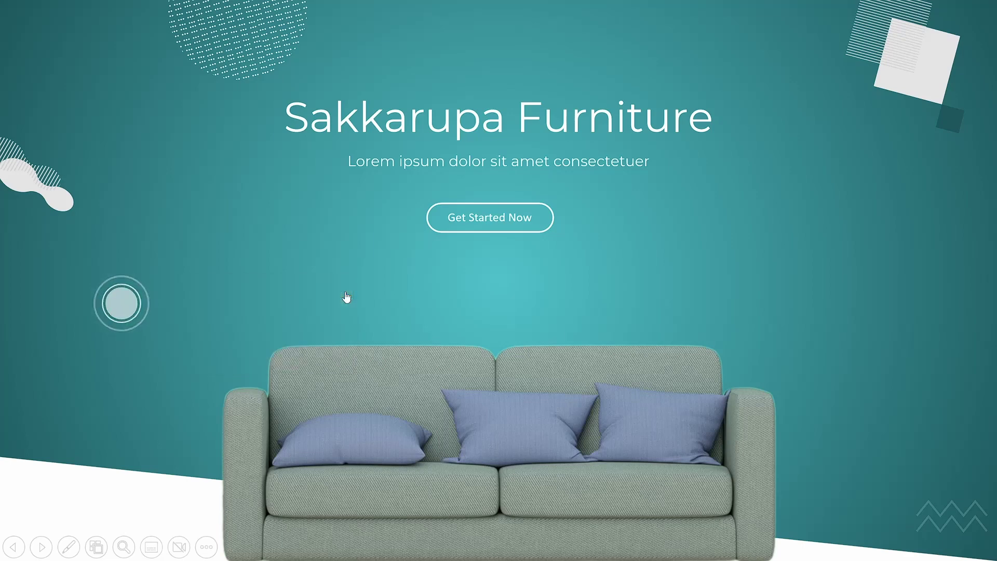